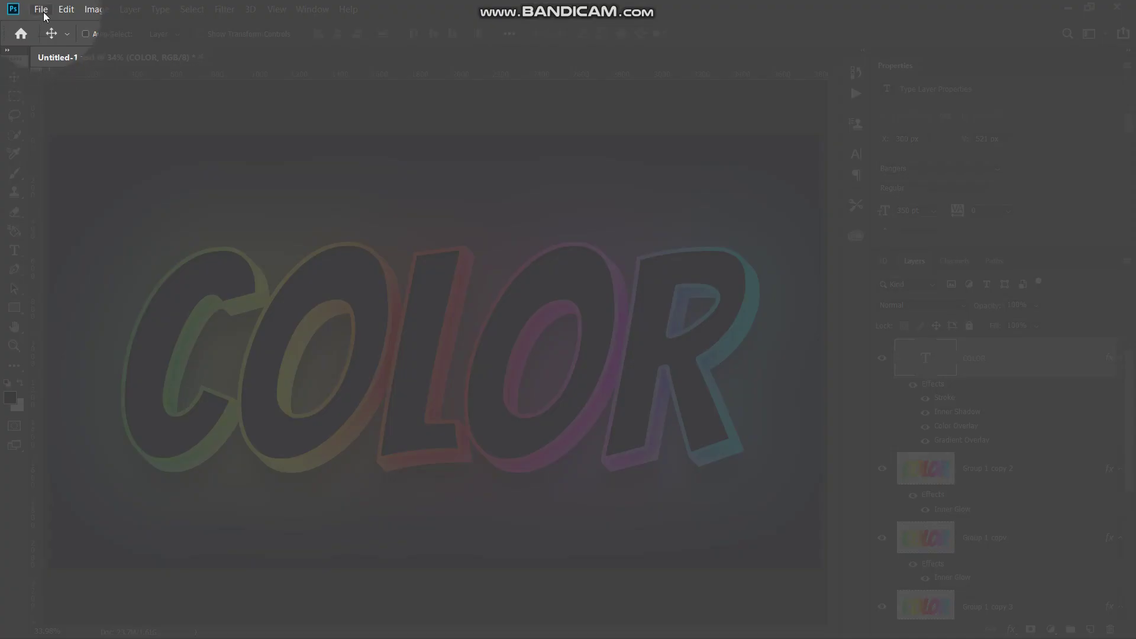
- Create a new 3840 x 2160 pixel document at 300 pixels/inch in RGB Color with a white background
left_click(42, 10)
left_click(67, 28)
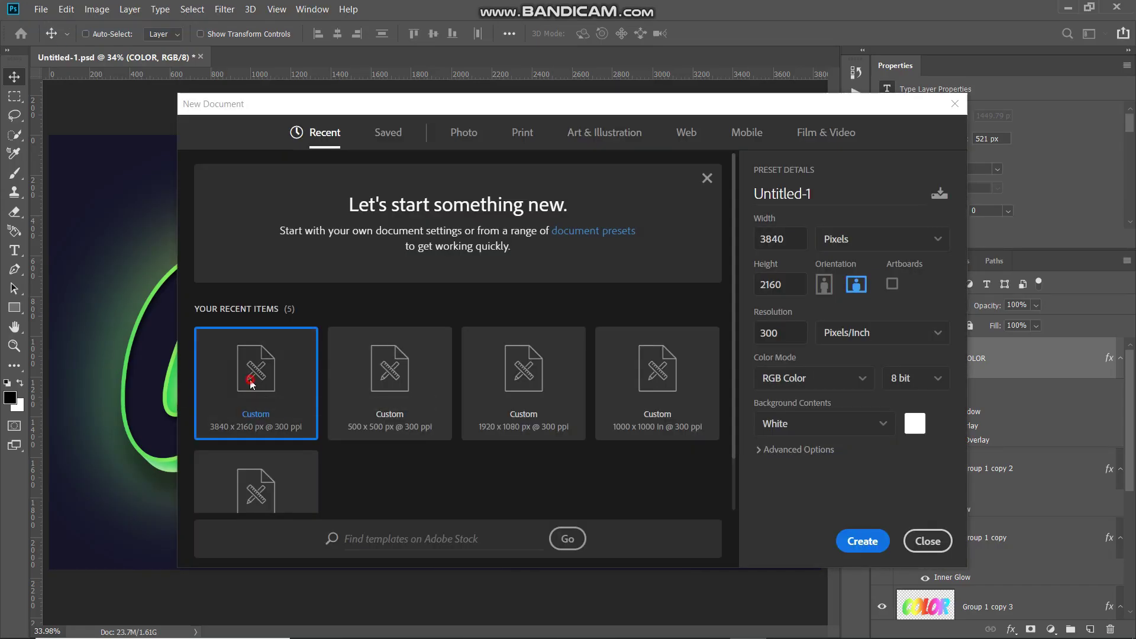
left_click(793, 234)
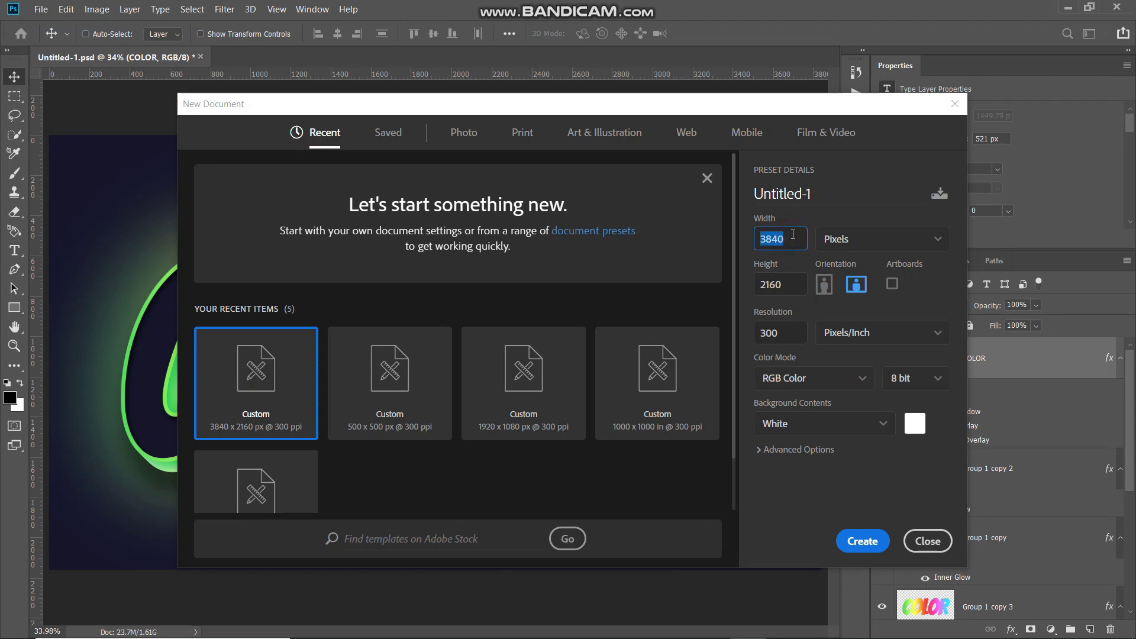
left_click(796, 287)
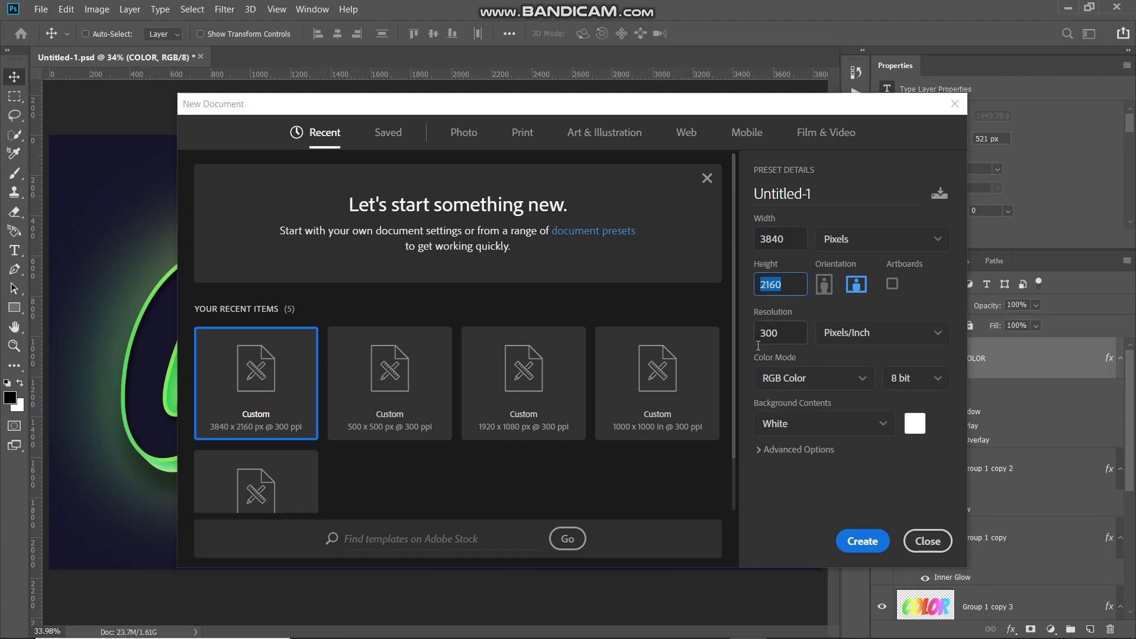
left_click(783, 335)
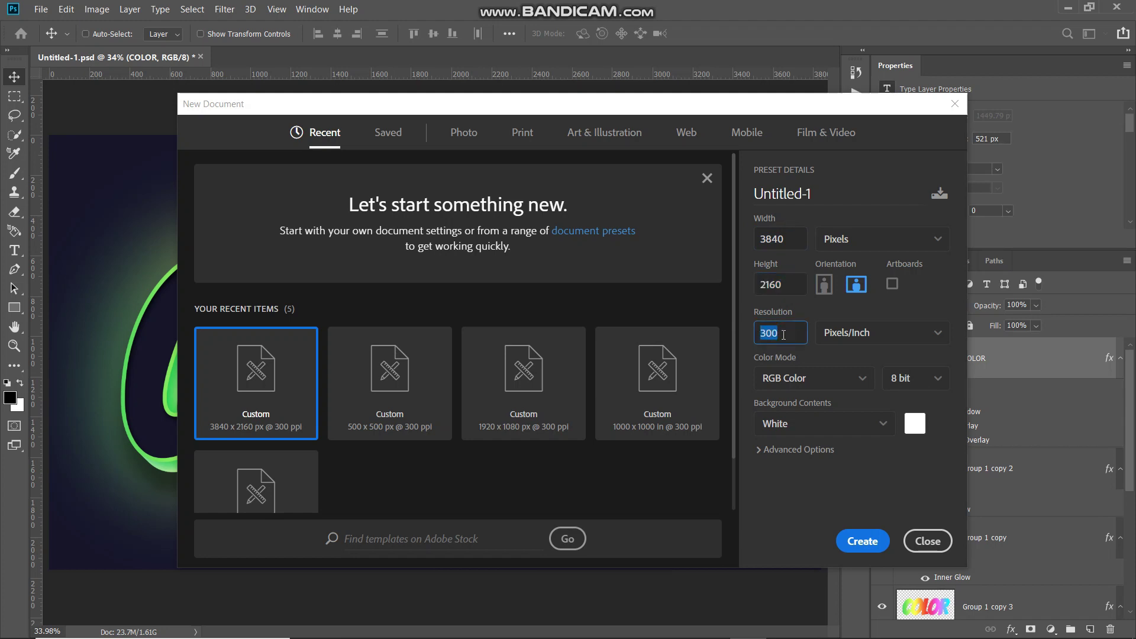
left_click(870, 540)
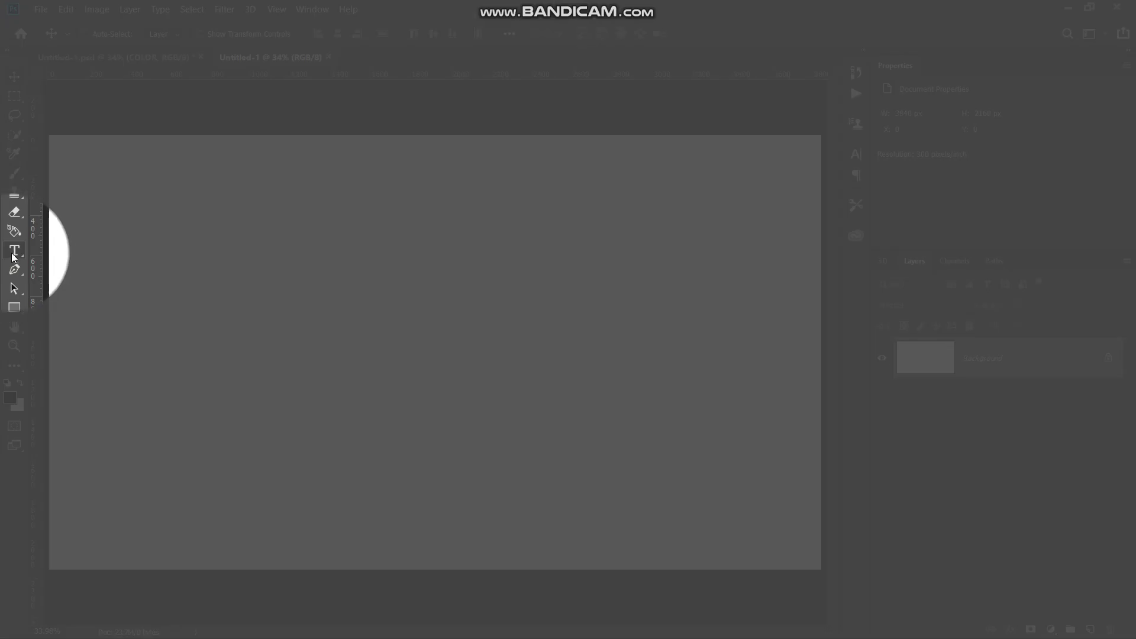
- Set up the Horizontal Type Tool with the Bangers font, Regular style, at 350 pt
left_click(15, 250)
right_click(14, 251)
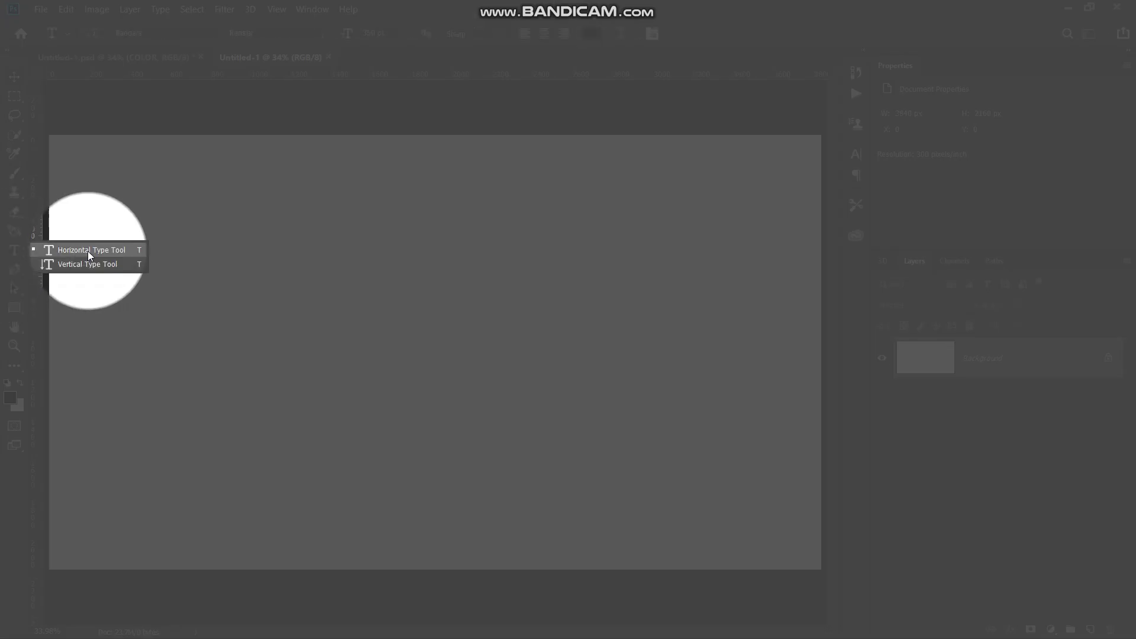
left_click(88, 251)
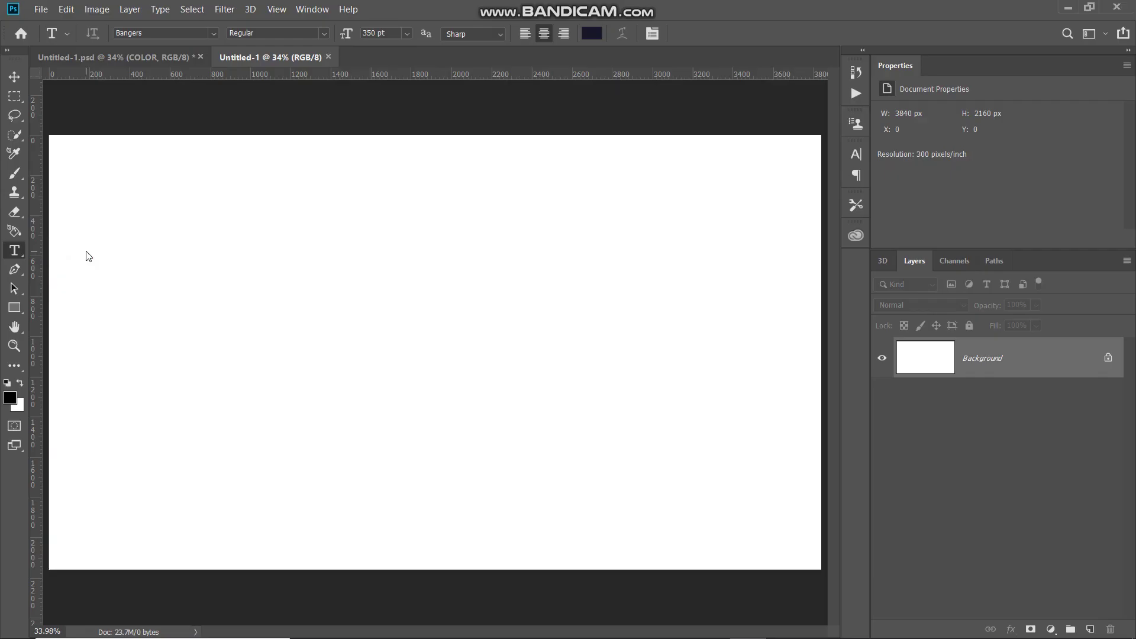
left_click(215, 33)
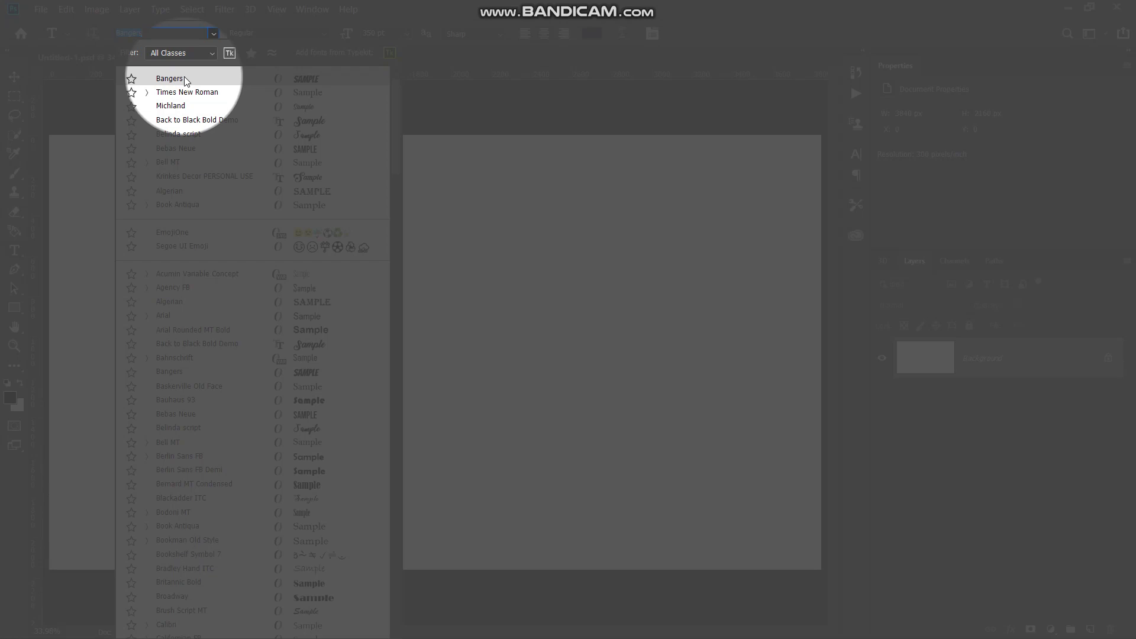
left_click(184, 78)
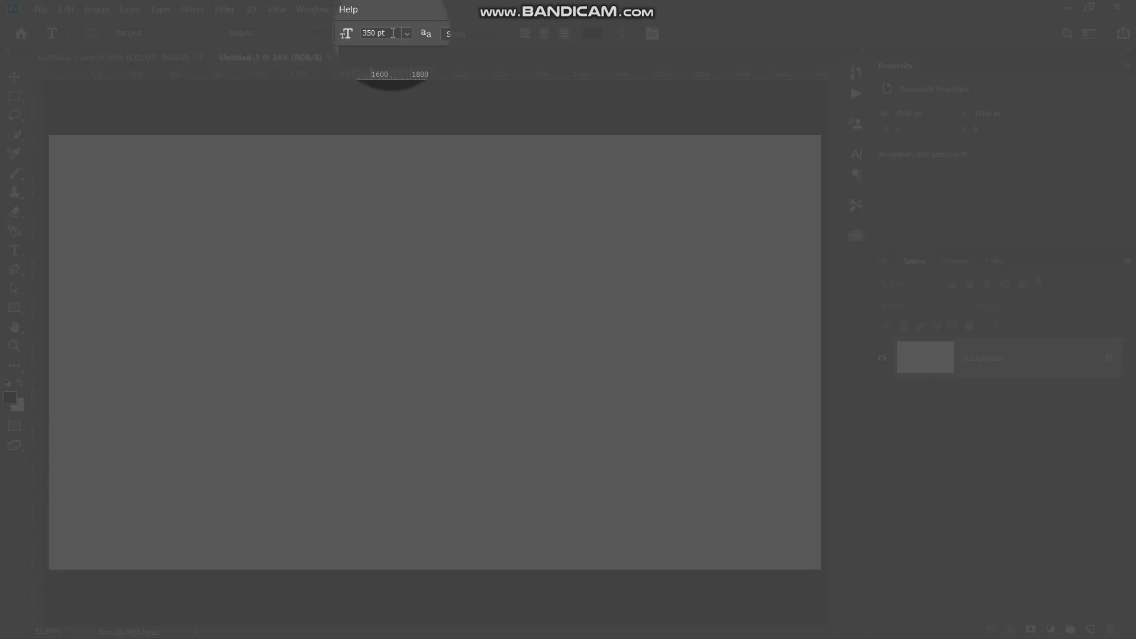
double_click(393, 33)
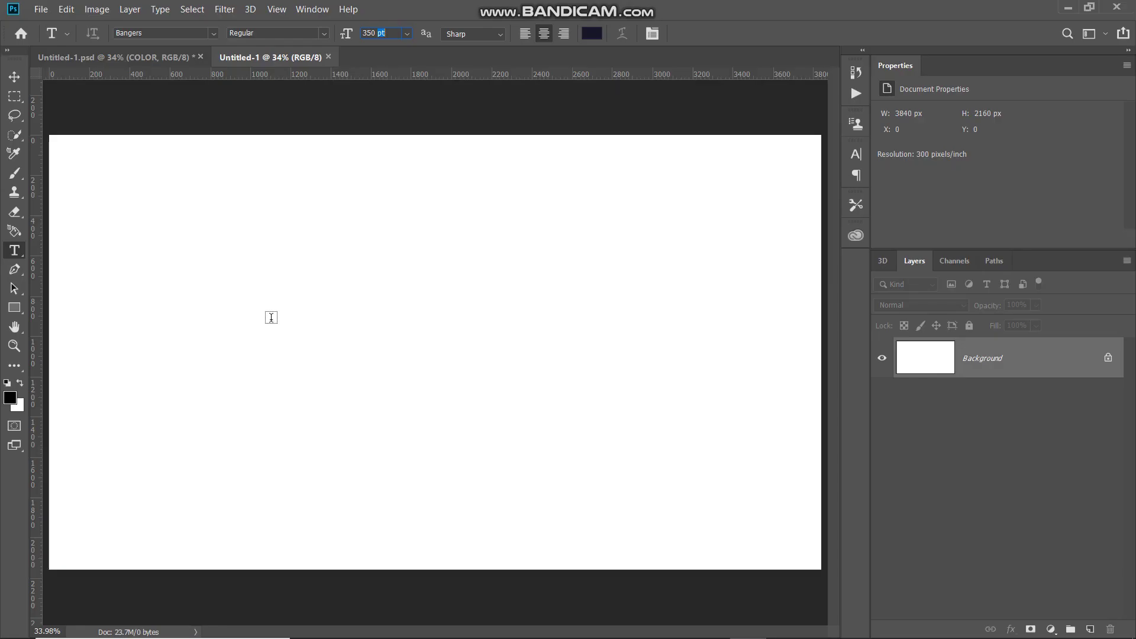
- Set the foreground colour to black (000000) and add the text COLOR to the canvas
left_click(10, 399)
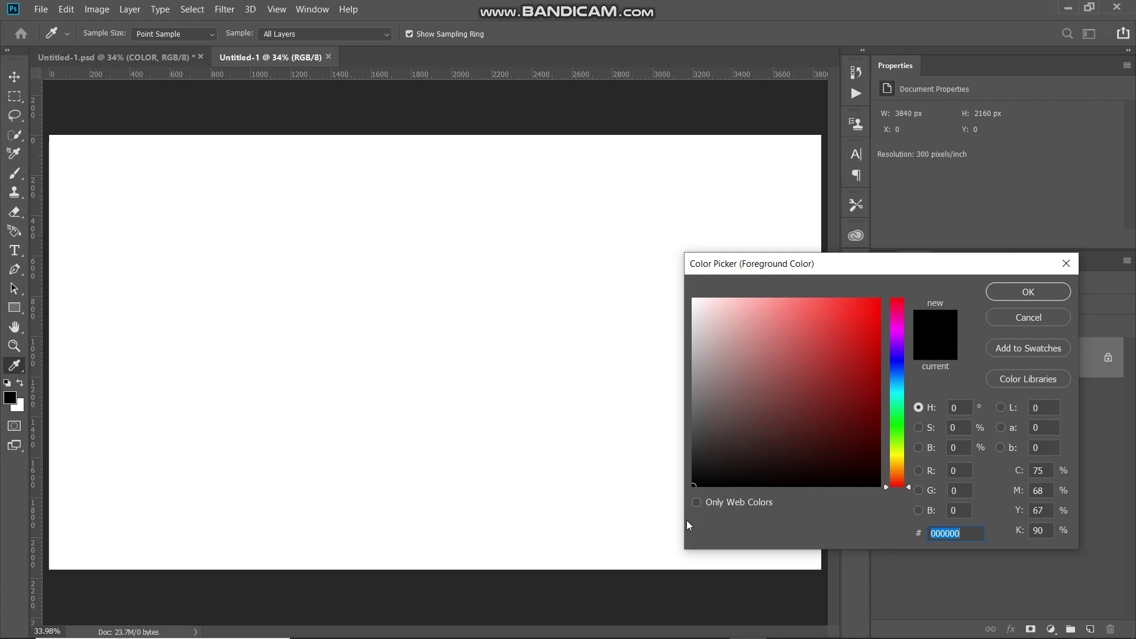
left_click(1030, 294)
key("t")
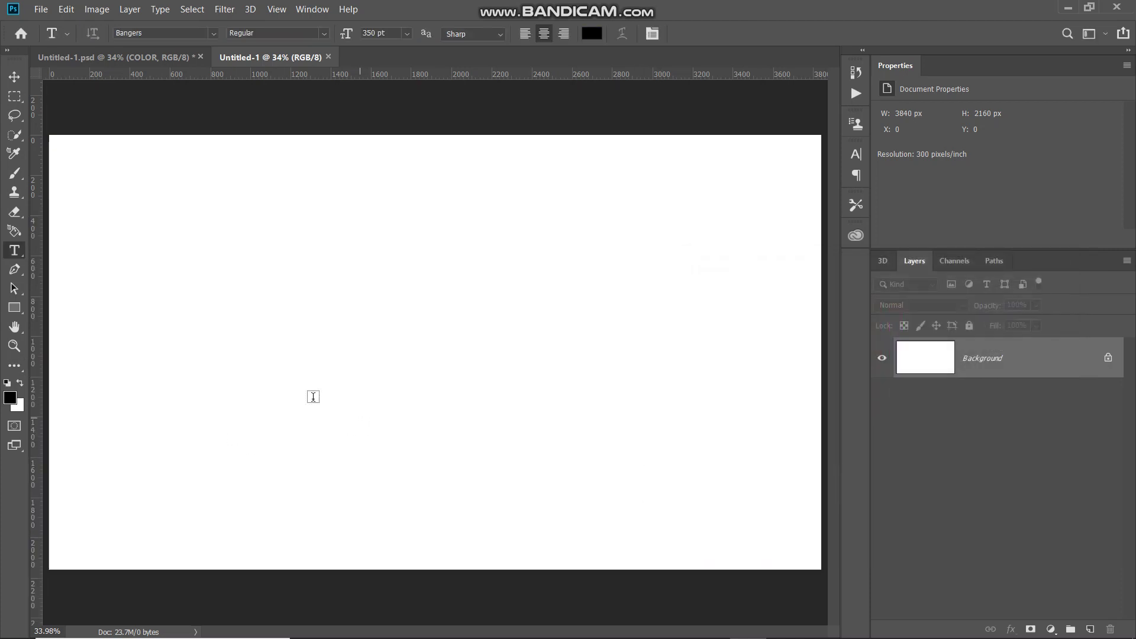
left_click(285, 399)
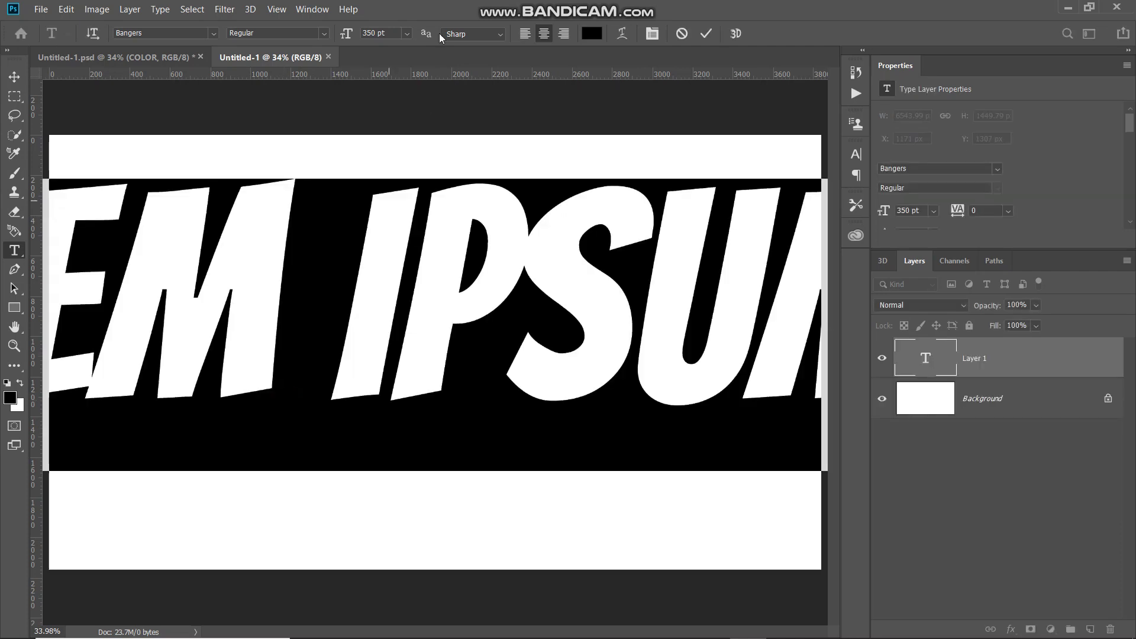
key("BackSpace")
type("COLOR")
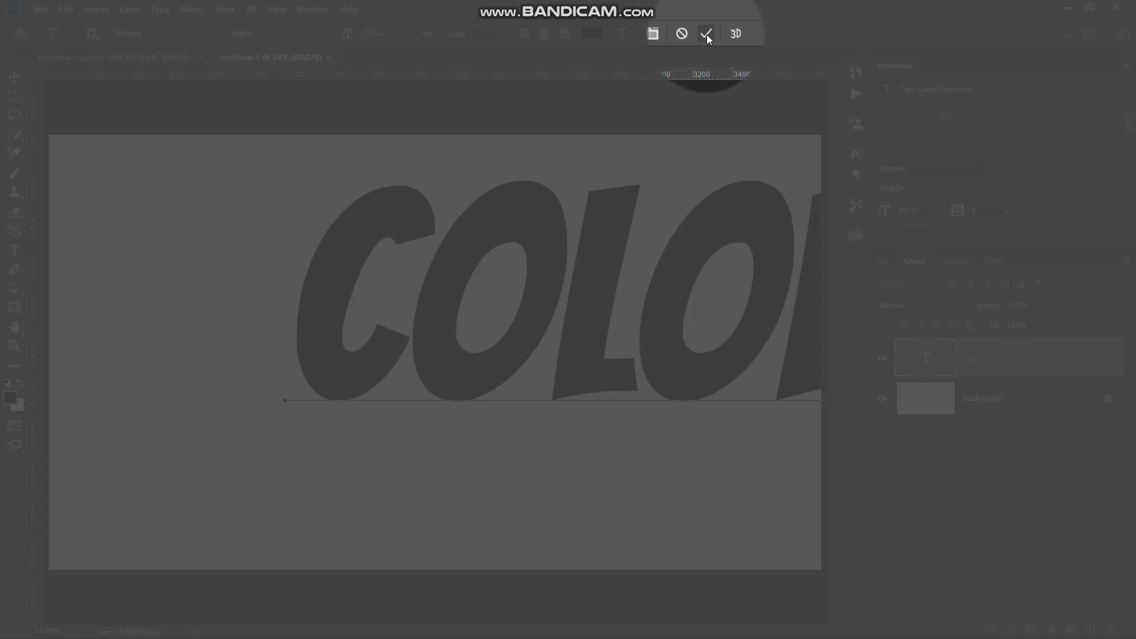
left_click(706, 34)
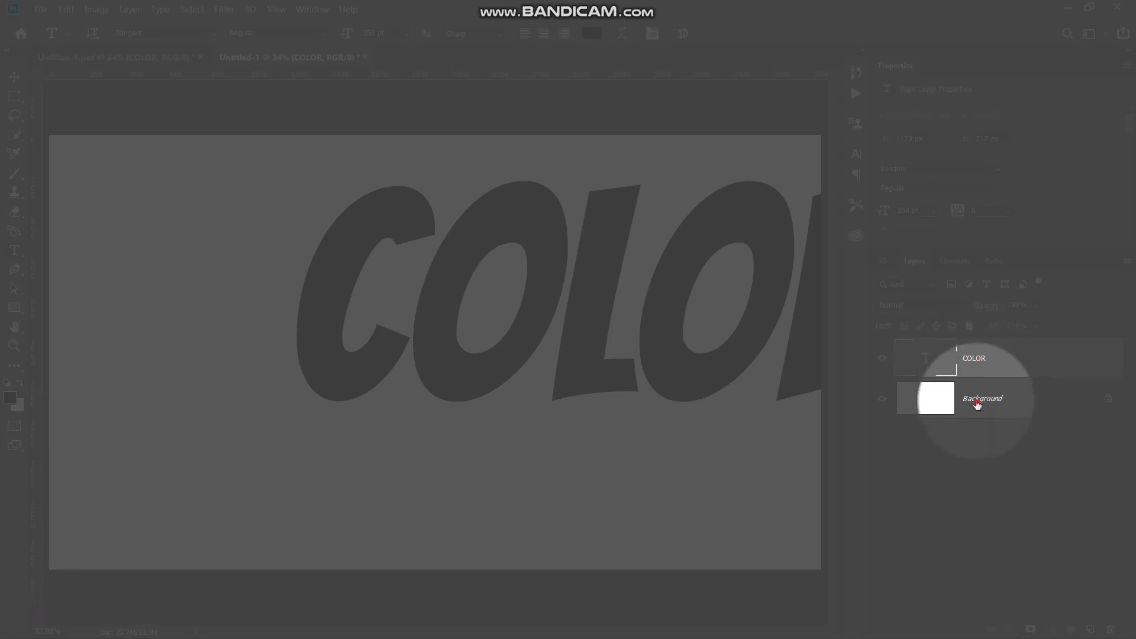
- Centre the COLOR text layer horizontally and vertically on the Background layer
left_click(978, 405)
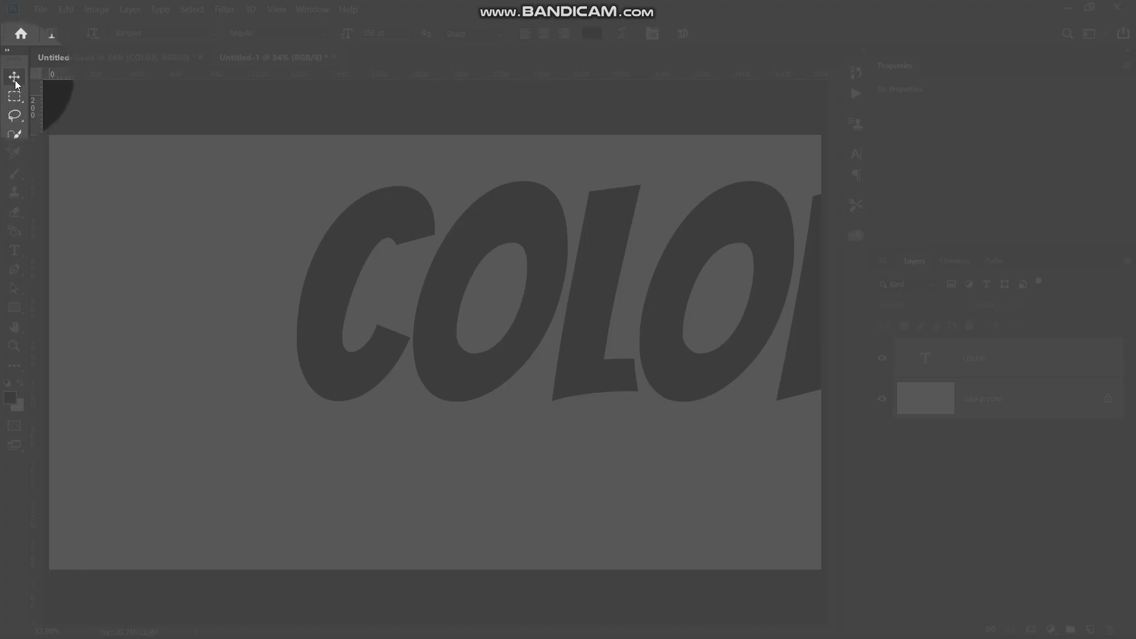
left_click(14, 76)
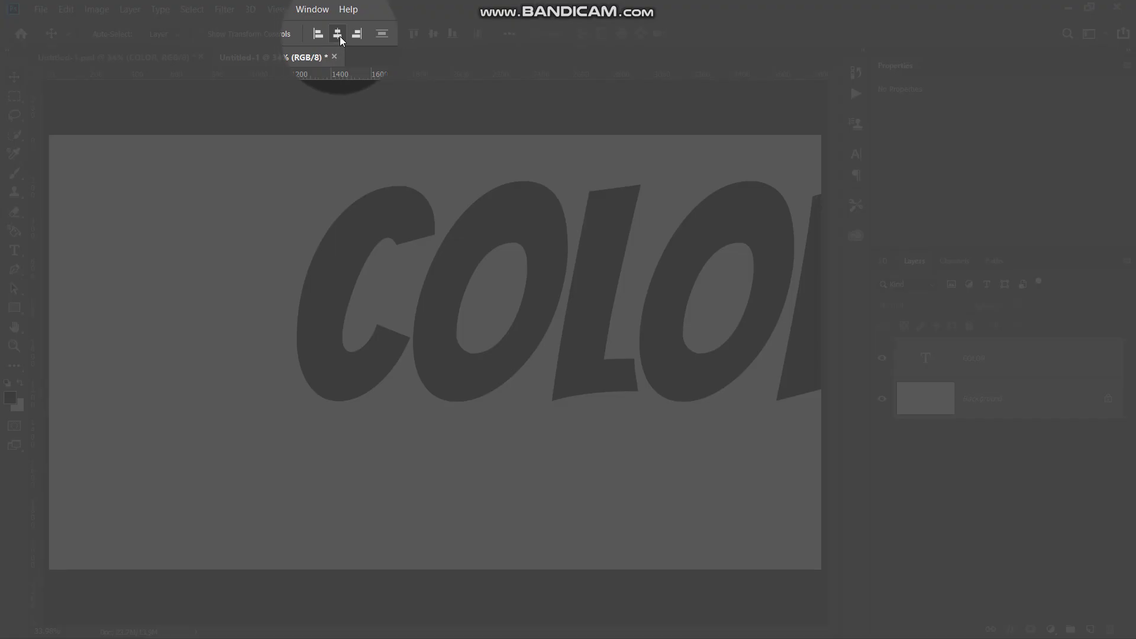
left_click(340, 35)
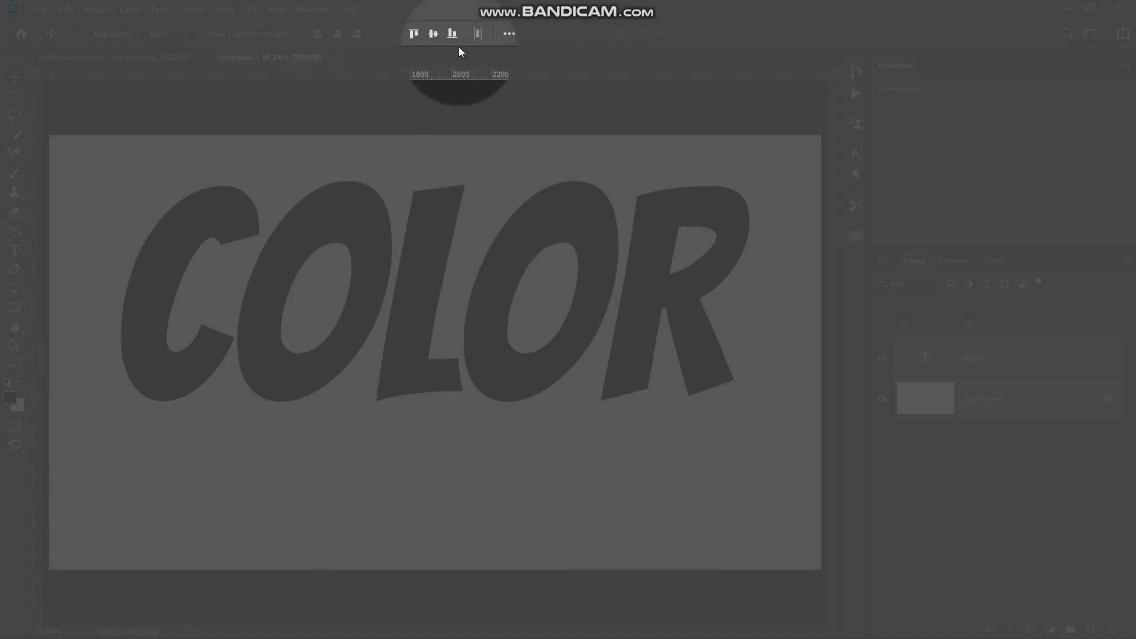
left_click(434, 36)
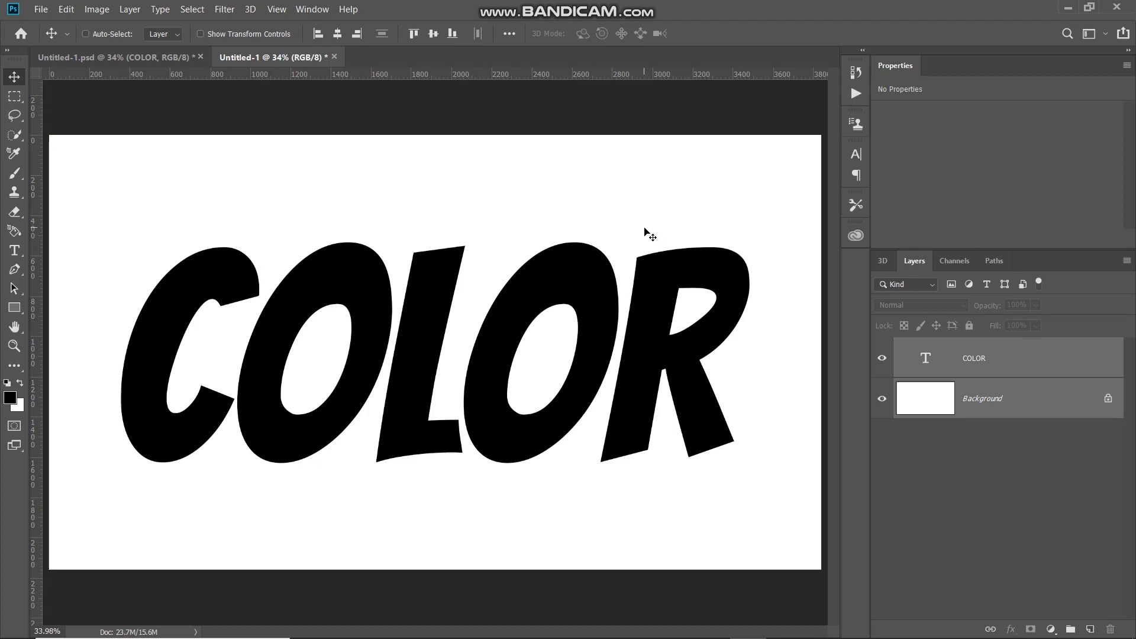
- Add a Gradient Overlay to the COLOR text layer with Normal blend mode and 100% opacity
left_click(1015, 360)
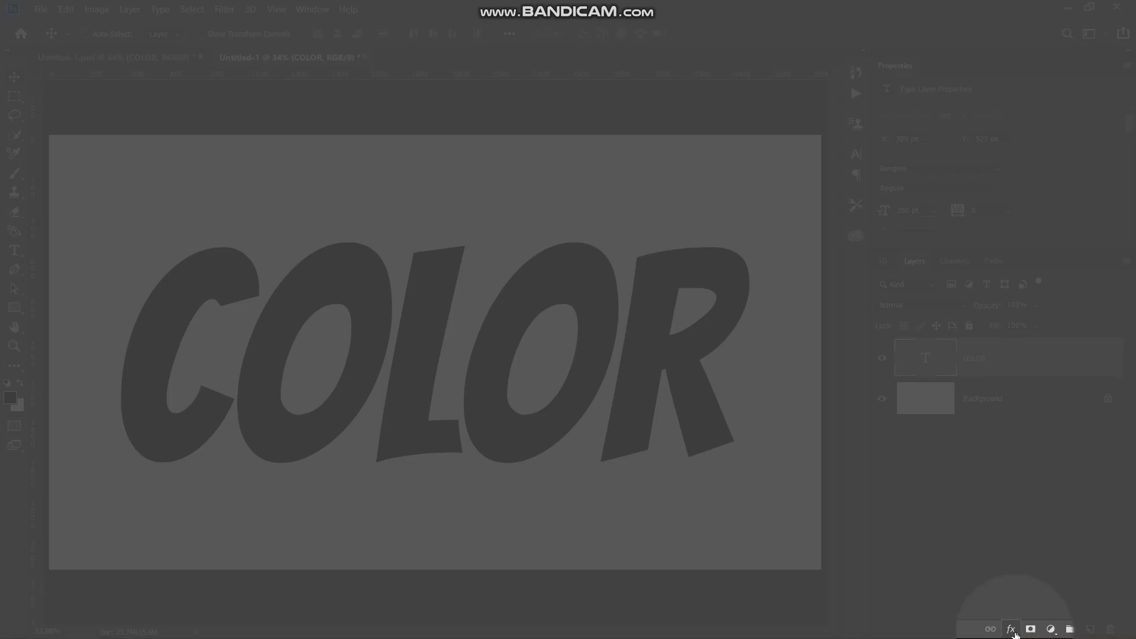
left_click(1013, 630)
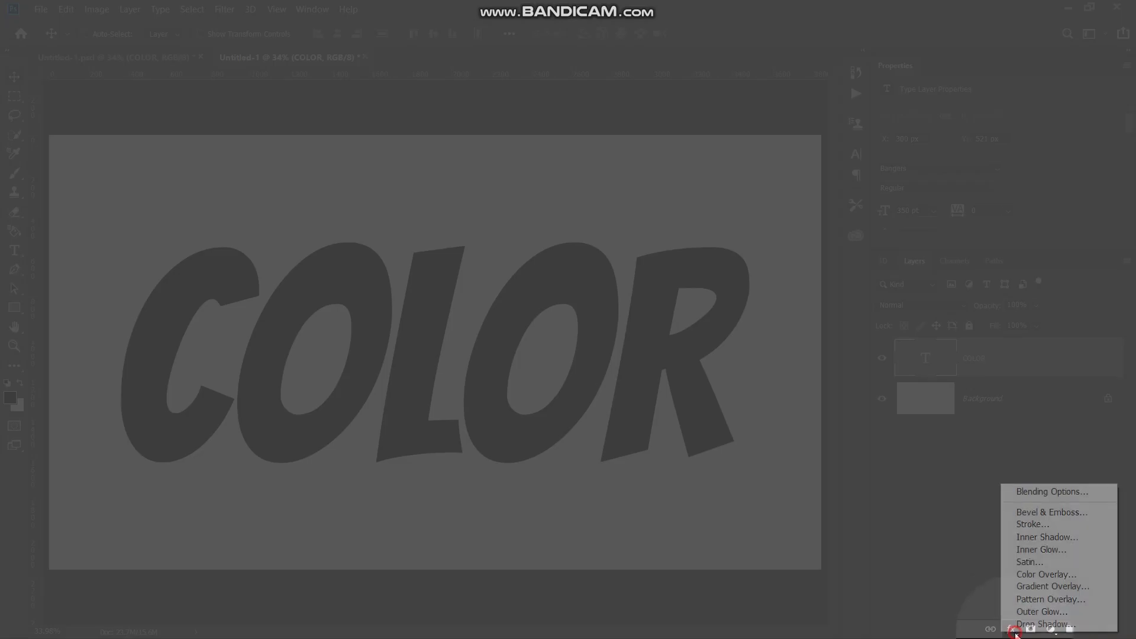
left_click(1054, 587)
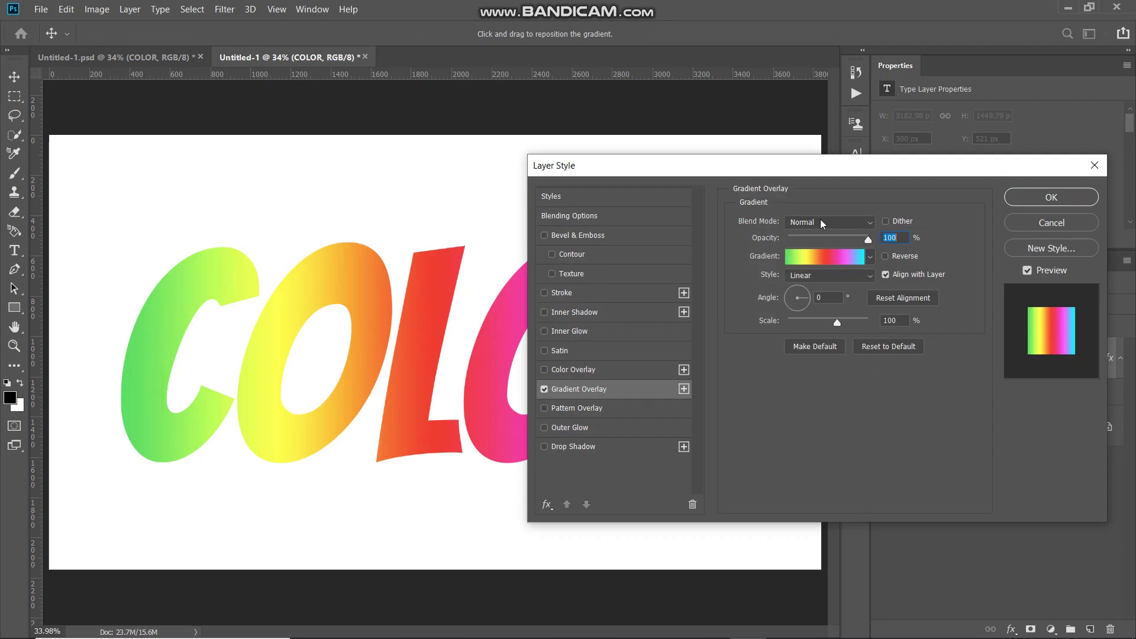
left_click(907, 238)
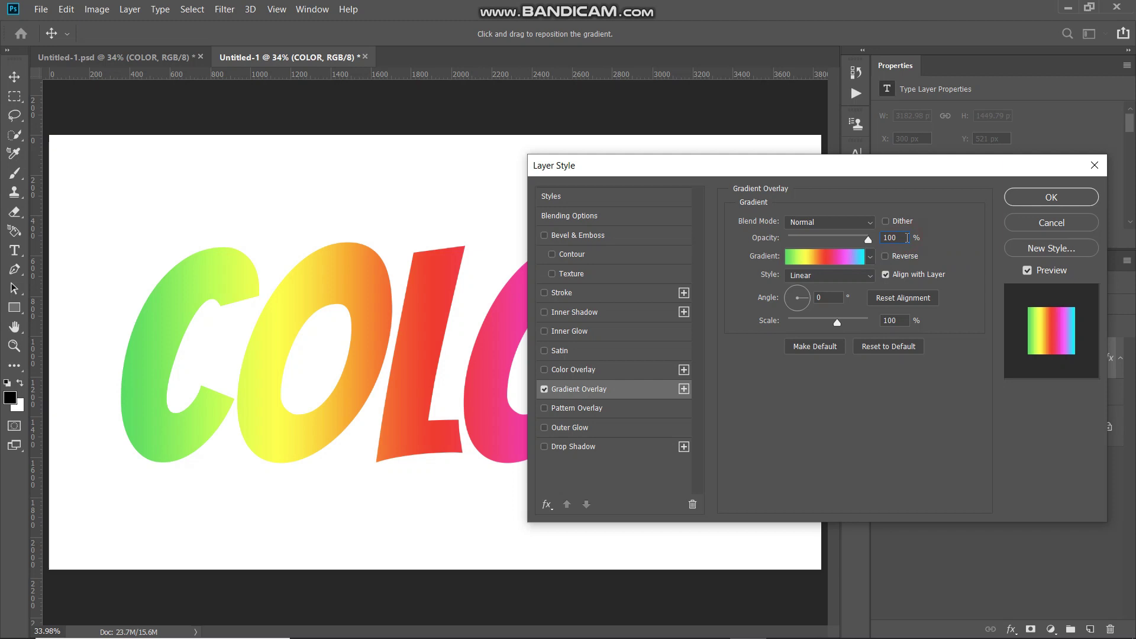
- Base the overlay gradient on the Black, White preset and set its starting colour stop to 5bde60
left_click(807, 258)
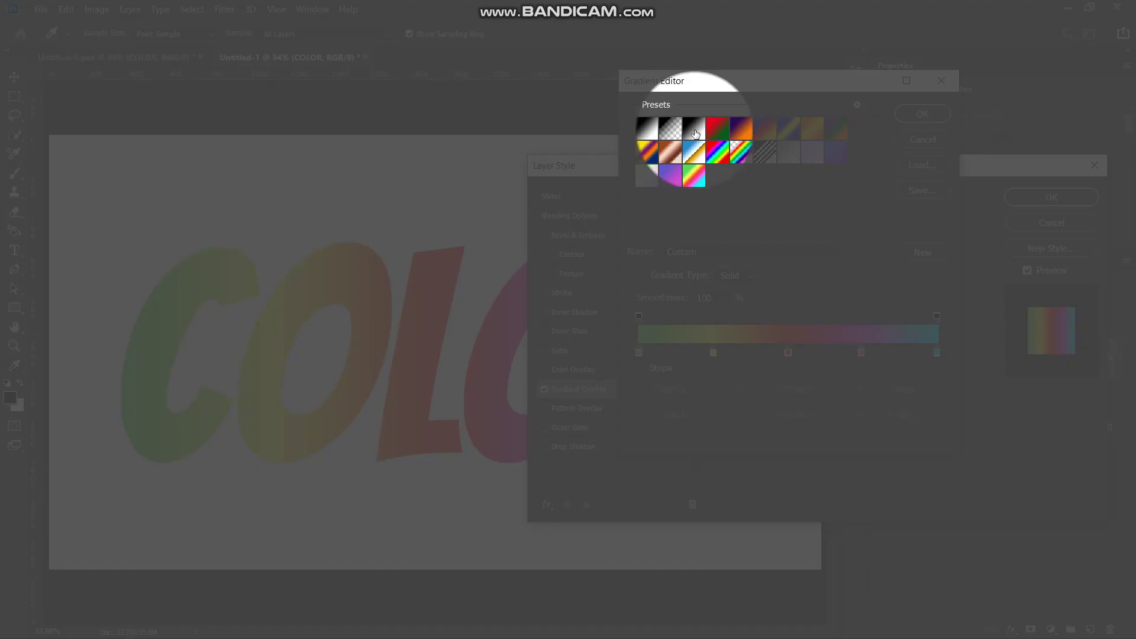
left_click(696, 134)
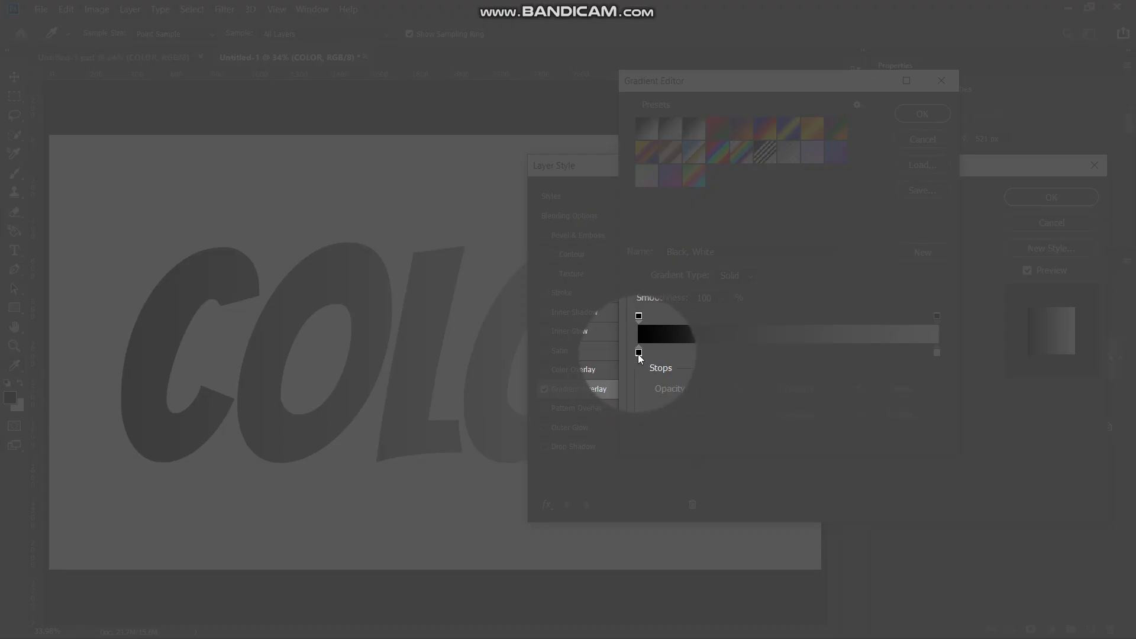
double_click(639, 354)
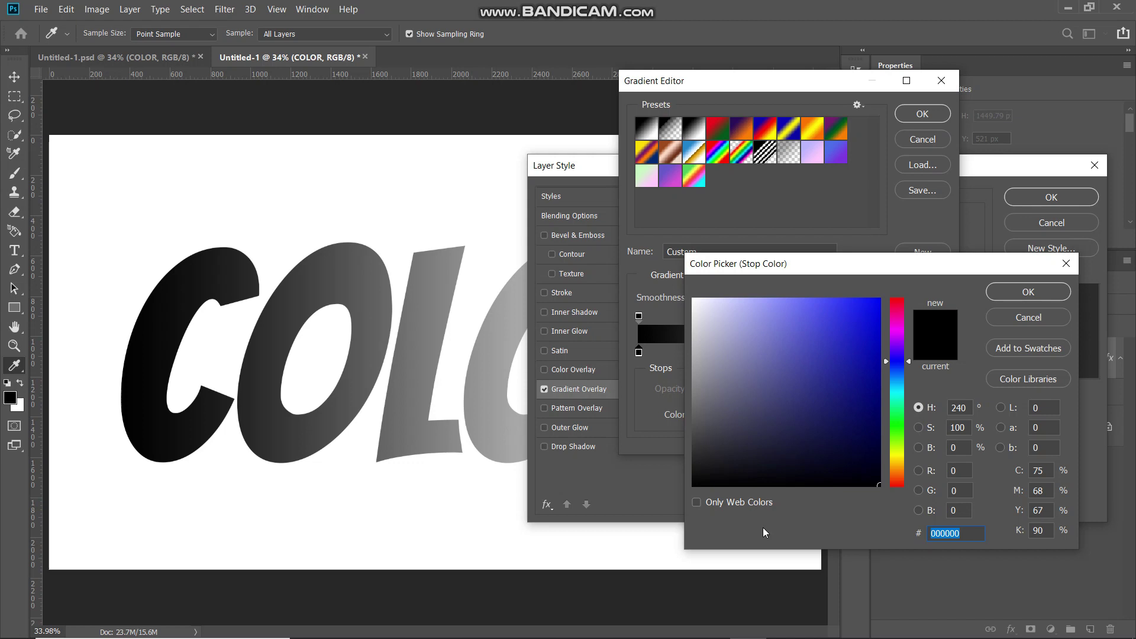
type("5")
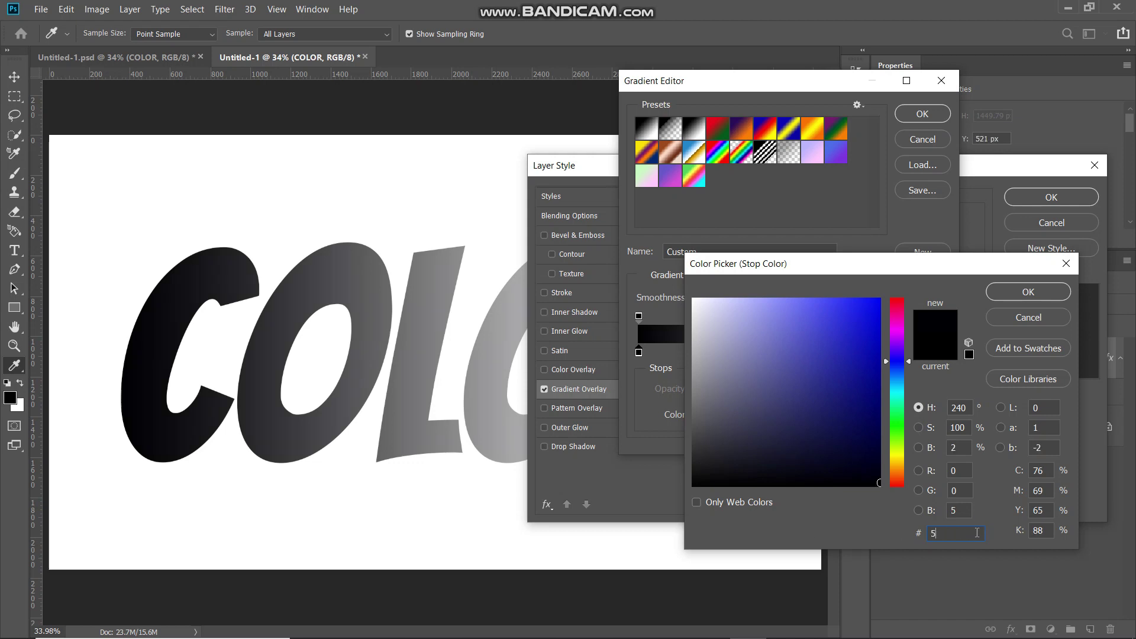
type("bde60")
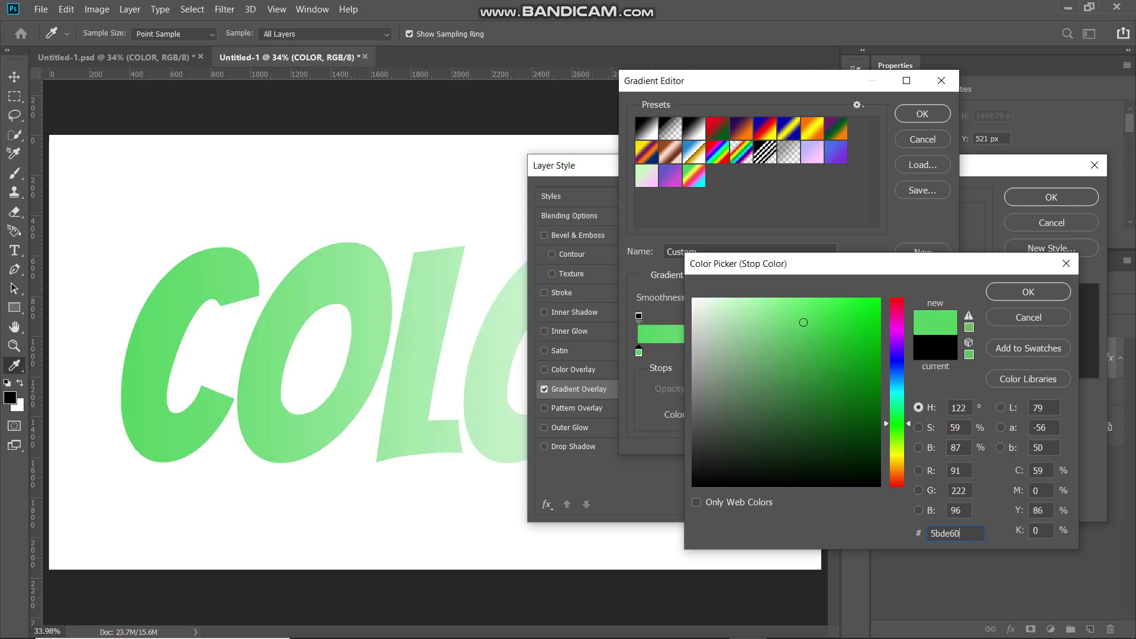
left_click(1026, 292)
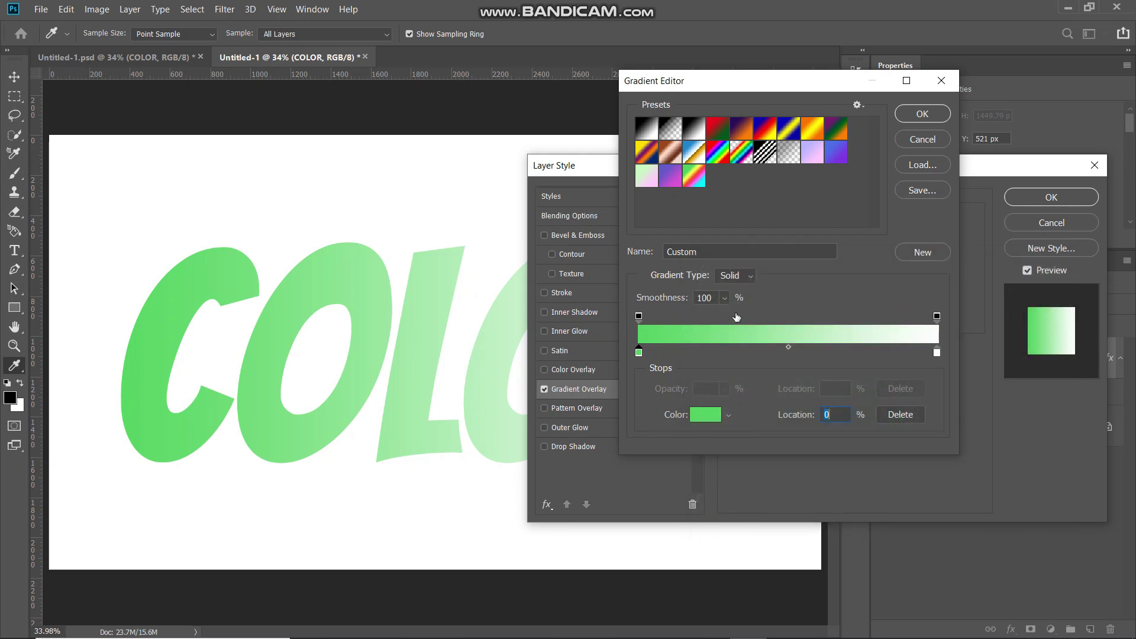
- Add a second colour stop to the gradient at location 25% with the colour fefe45
left_click(726, 354)
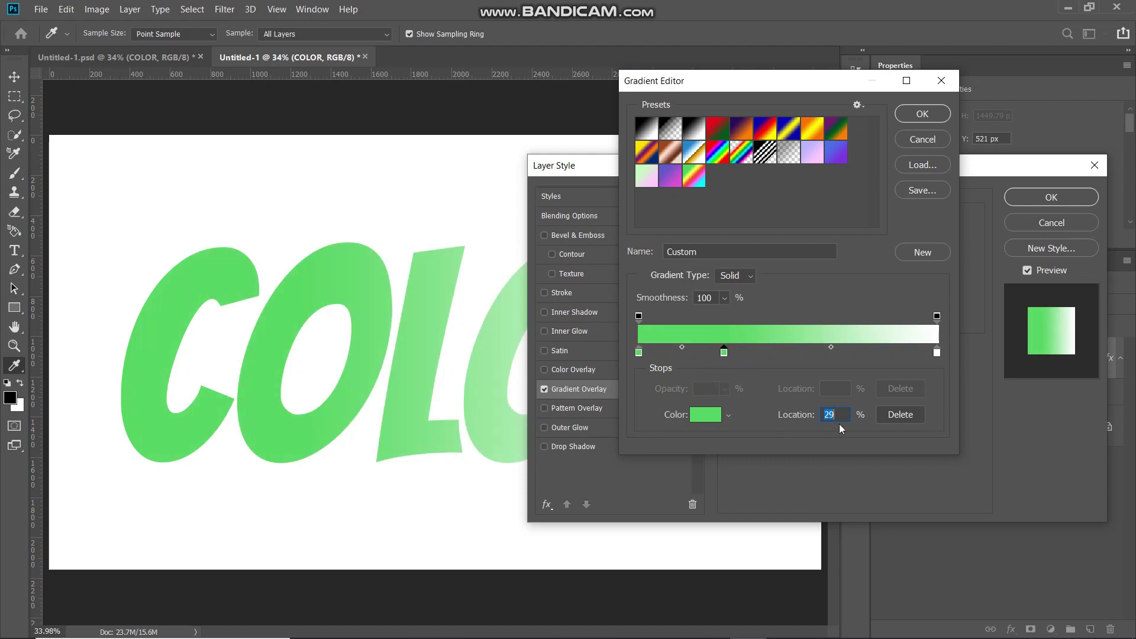
type("2")
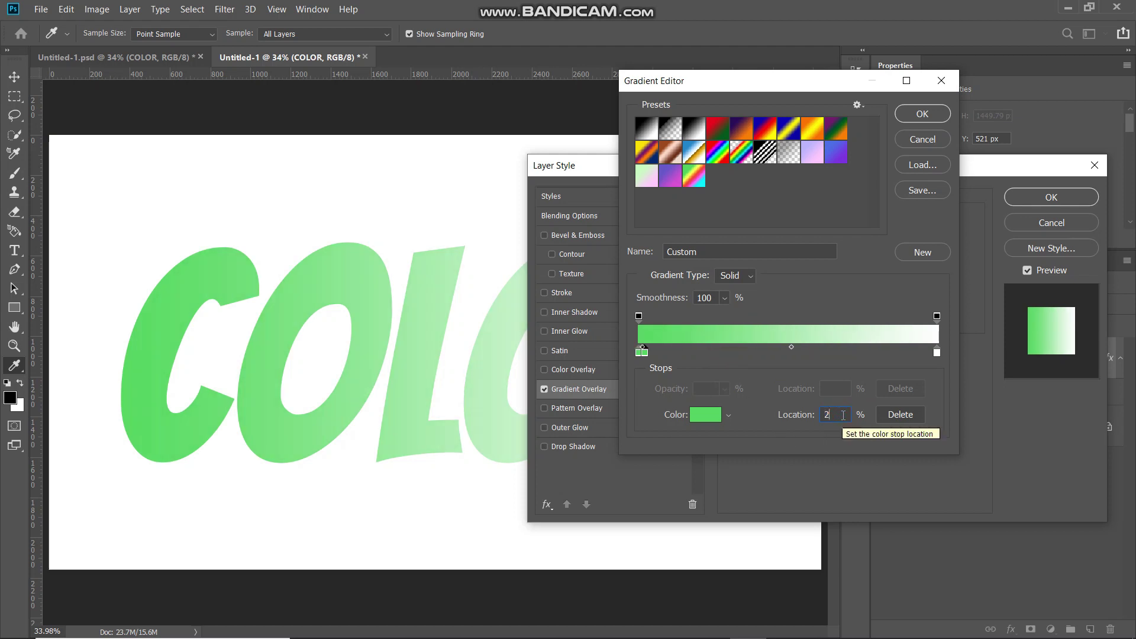
type("5")
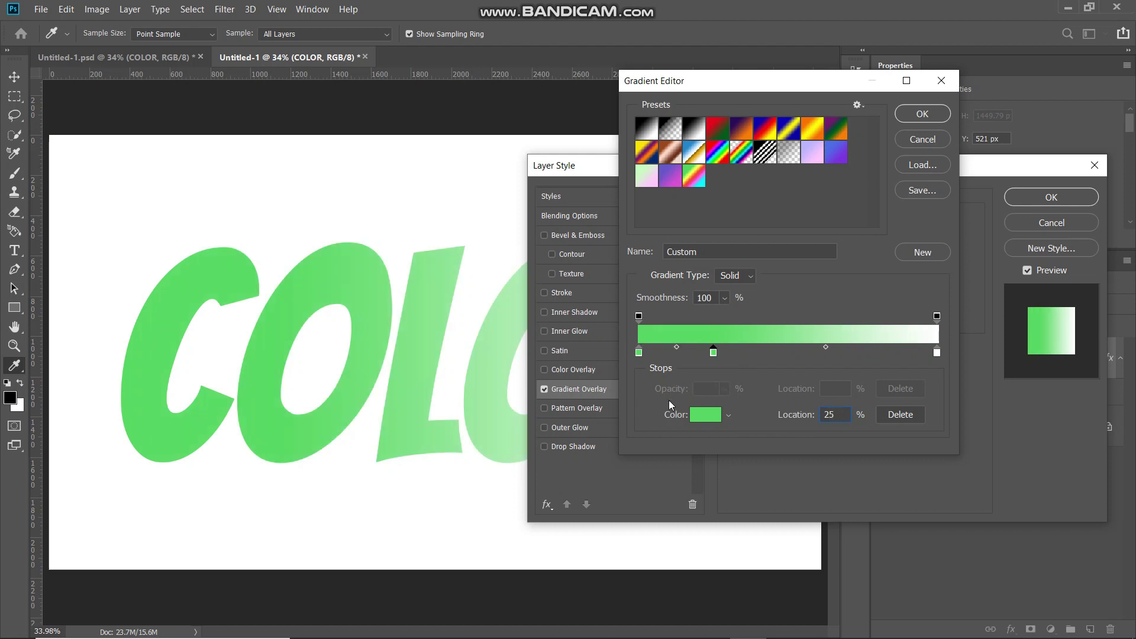
left_click(705, 414)
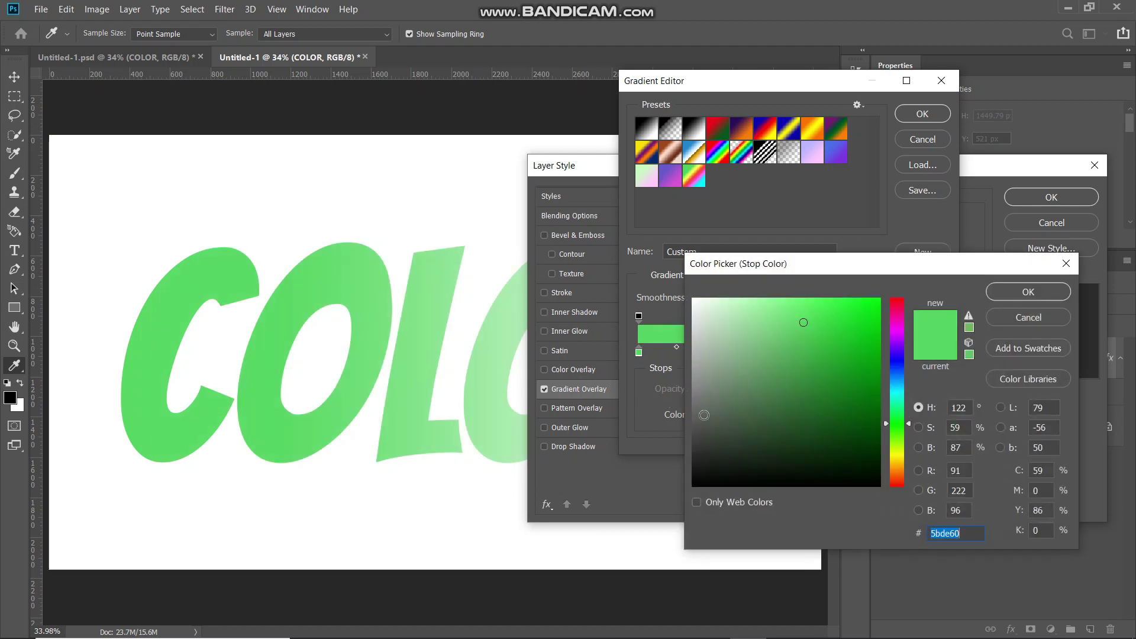
type("fefe45")
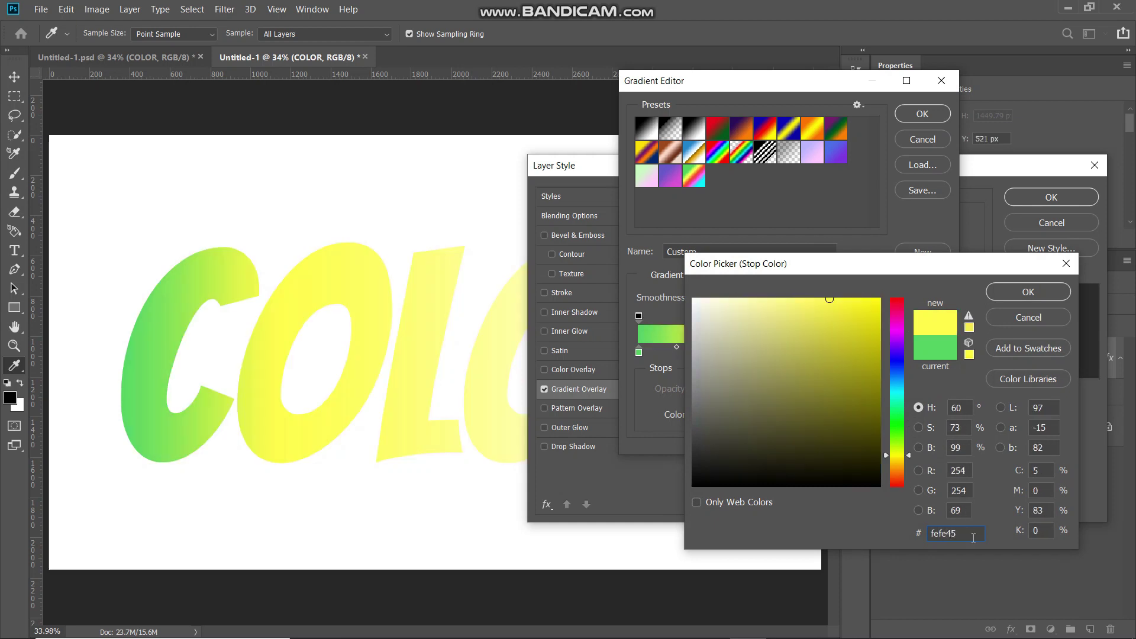
key("Return")
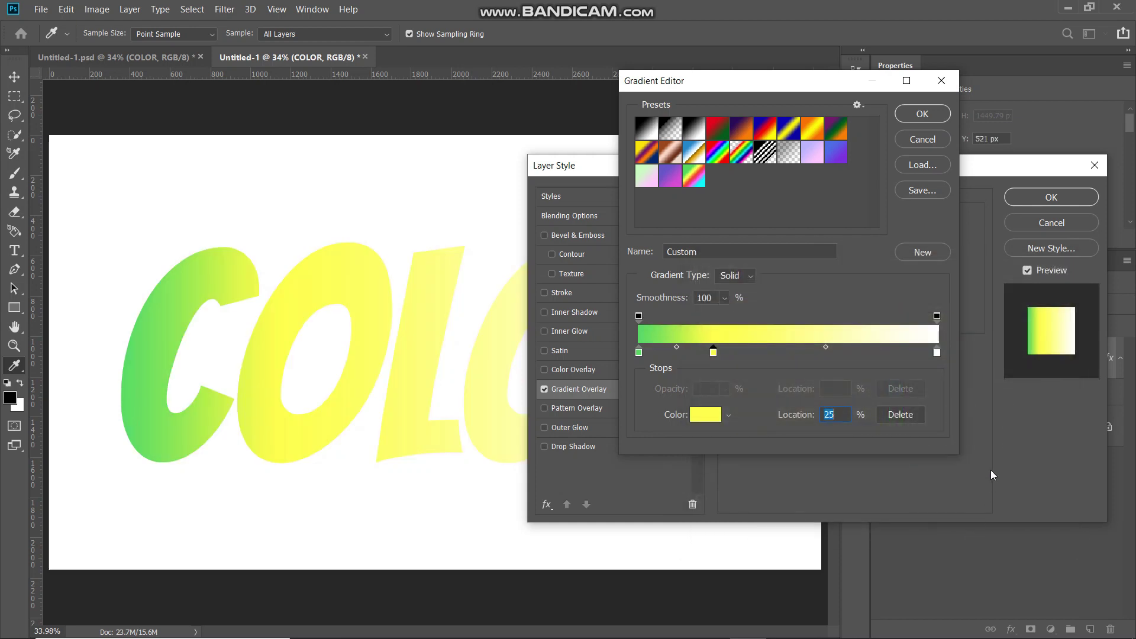
- Add a third colour stop to the gradient at location 50% with the colour fd3a2d
left_click(810, 355)
type("5")
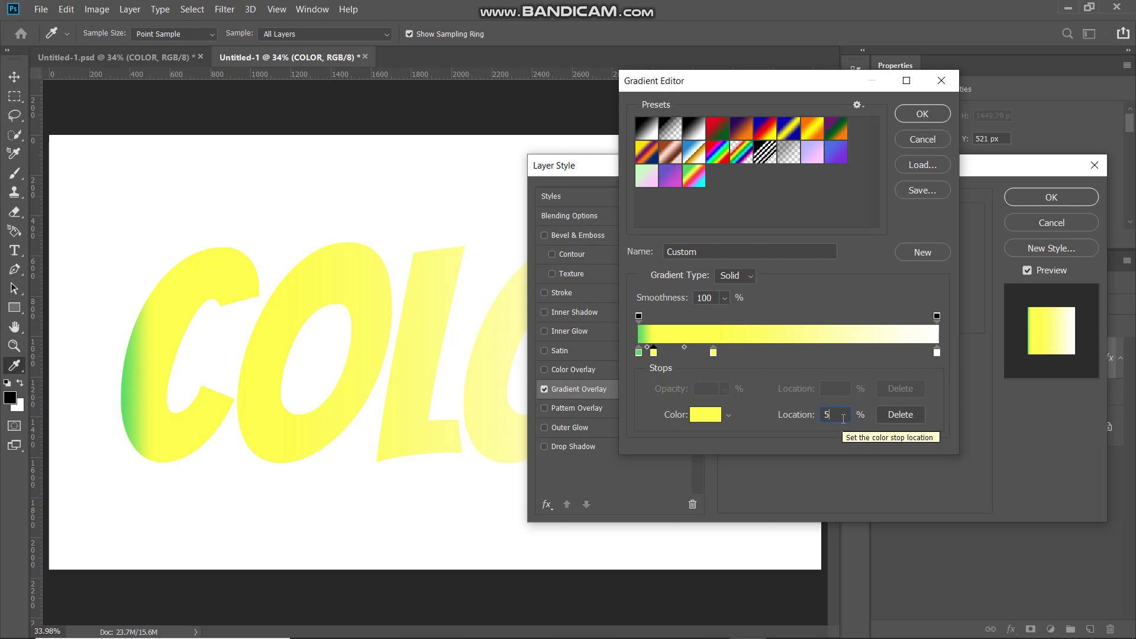
type("0")
left_click(691, 415)
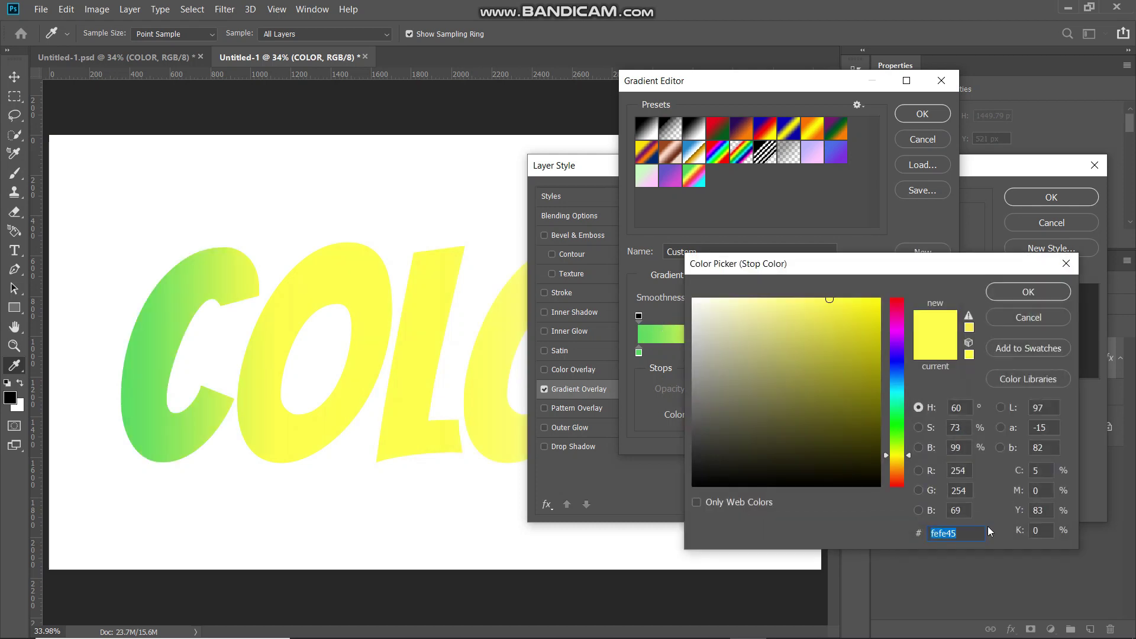
type("fd3a2d")
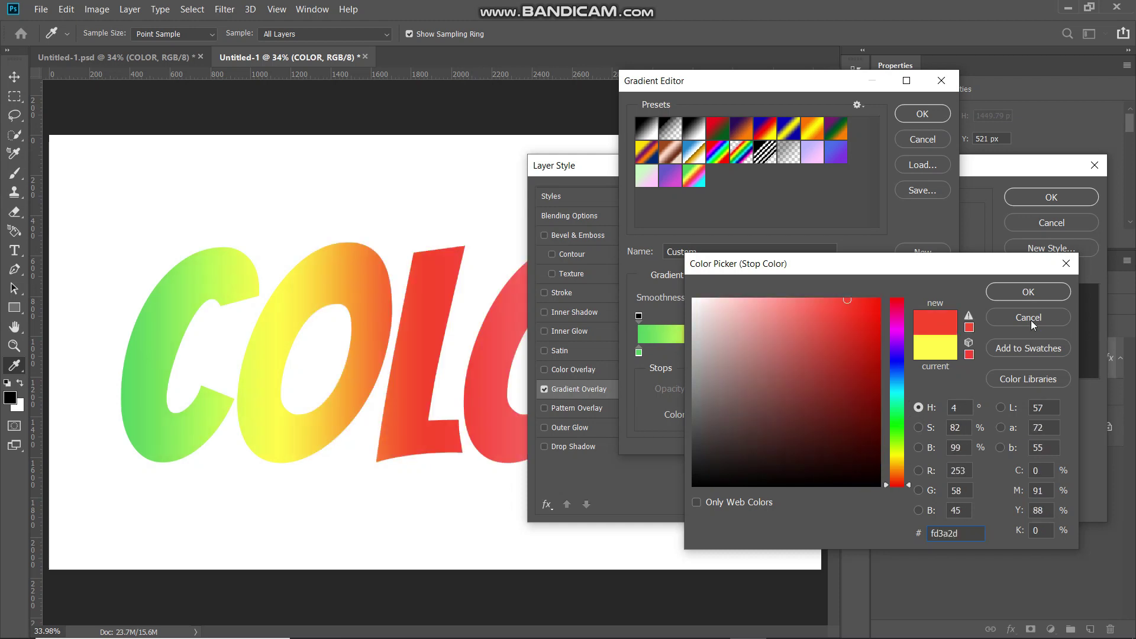
left_click(1028, 292)
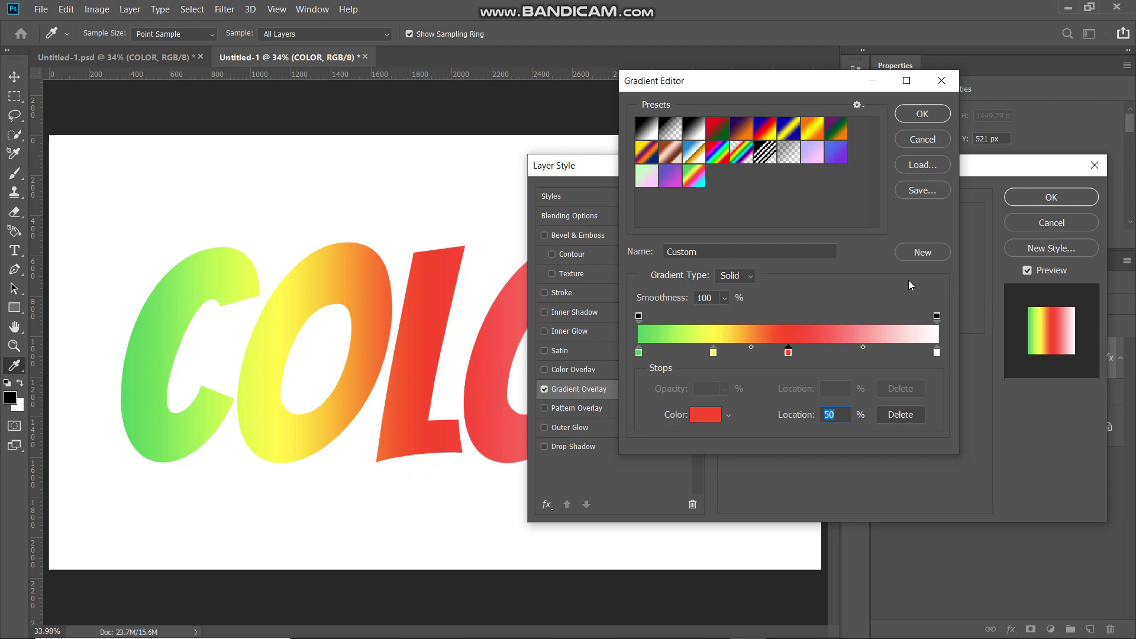
- Add a fourth colour stop to the gradient at location 75% with the colour fe5afe
left_click(862, 352)
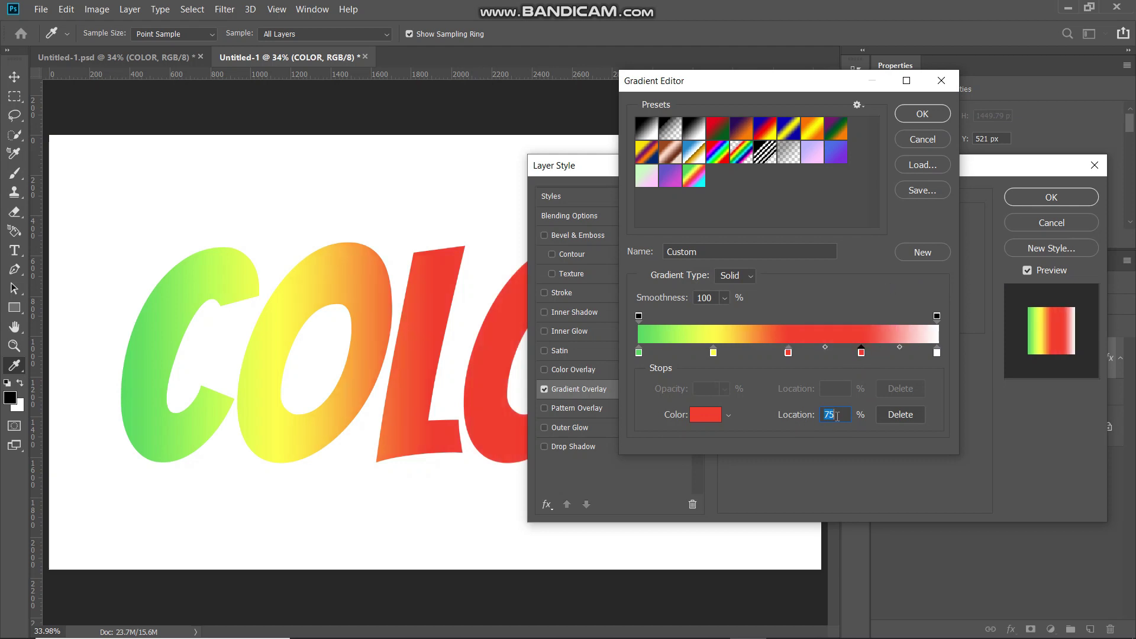
left_click(837, 416)
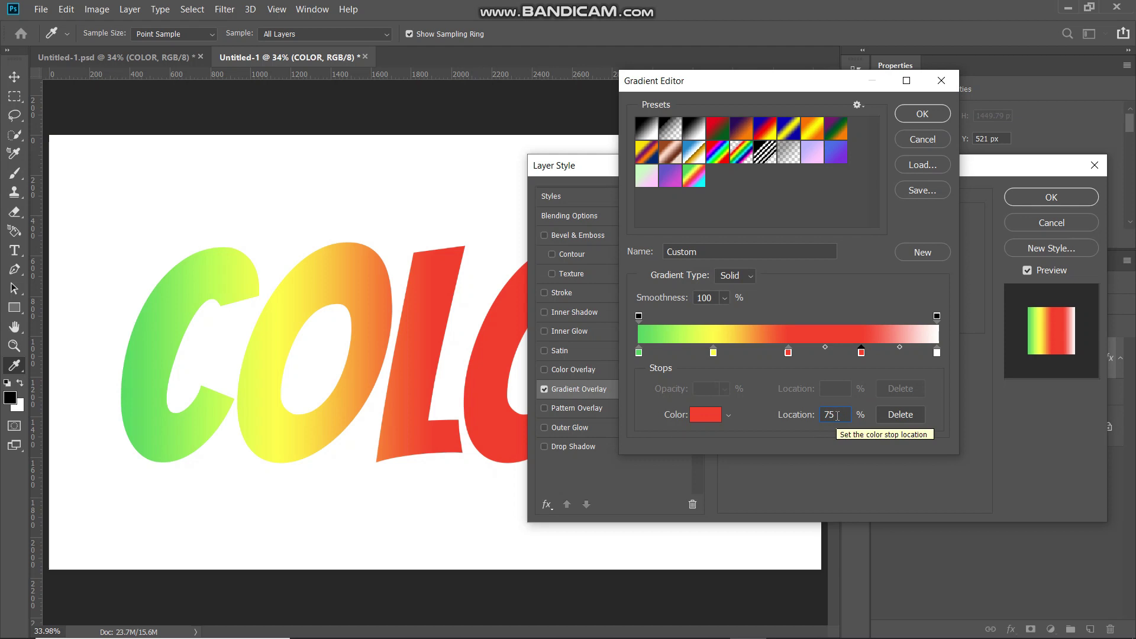
left_click(702, 417)
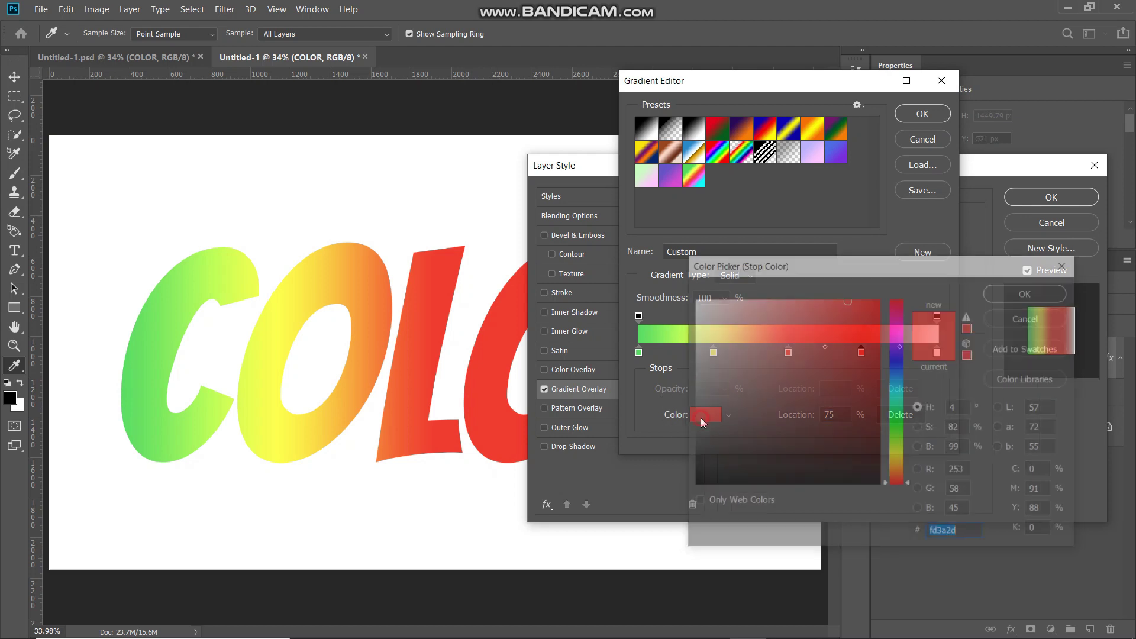
type("fe")
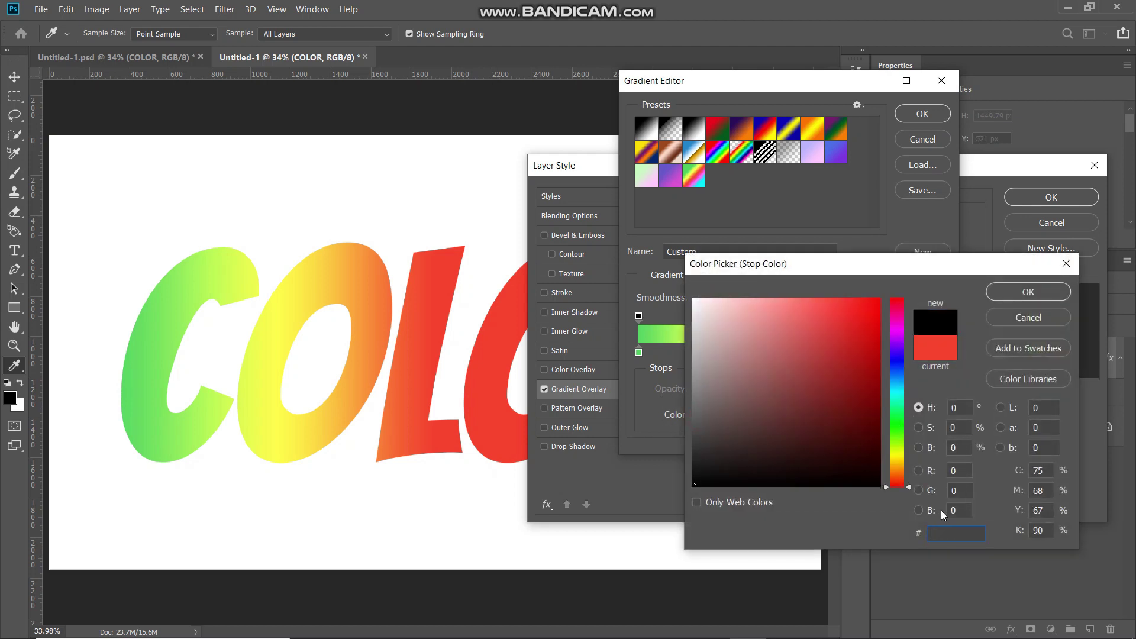
type("5afe")
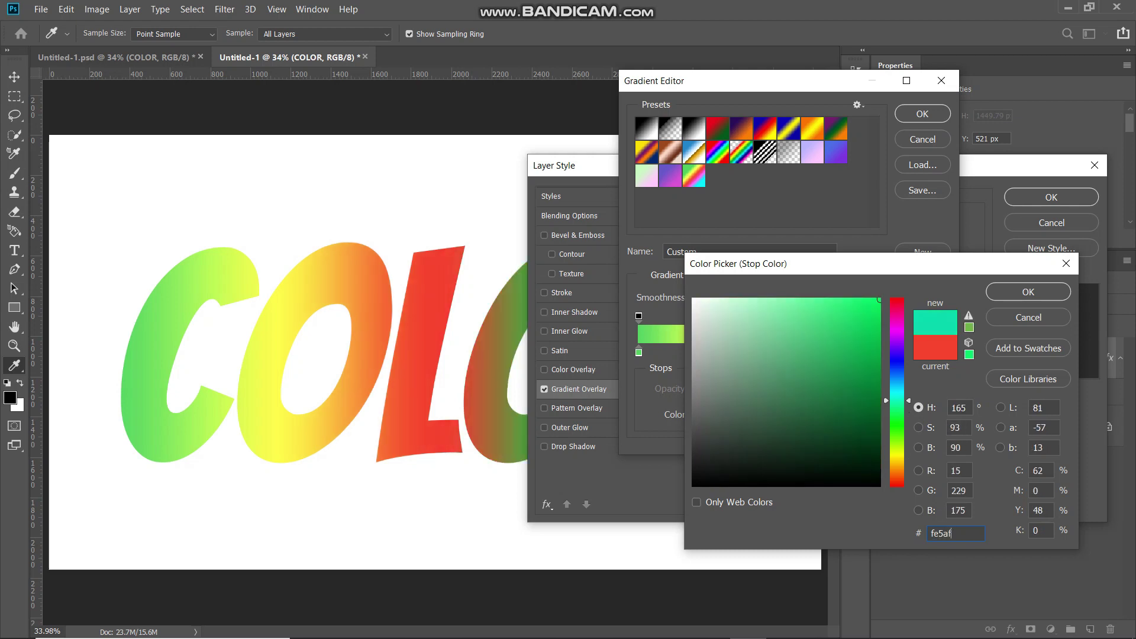
left_click(1008, 293)
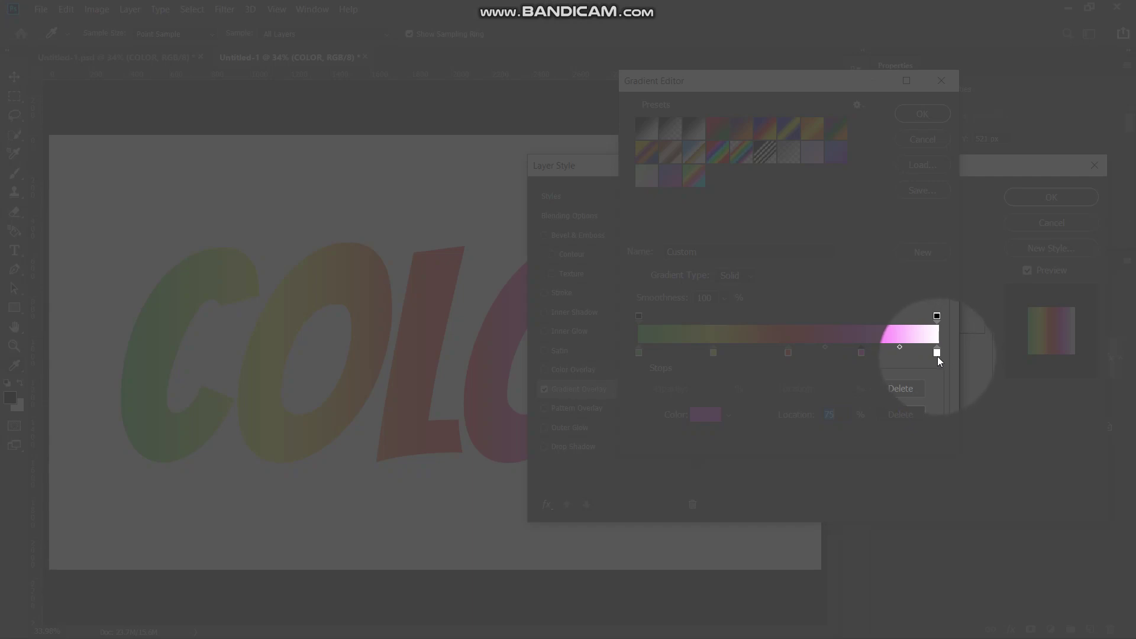
- Set the gradient's end colour stop at location 100% to 00ffff
double_click(937, 354)
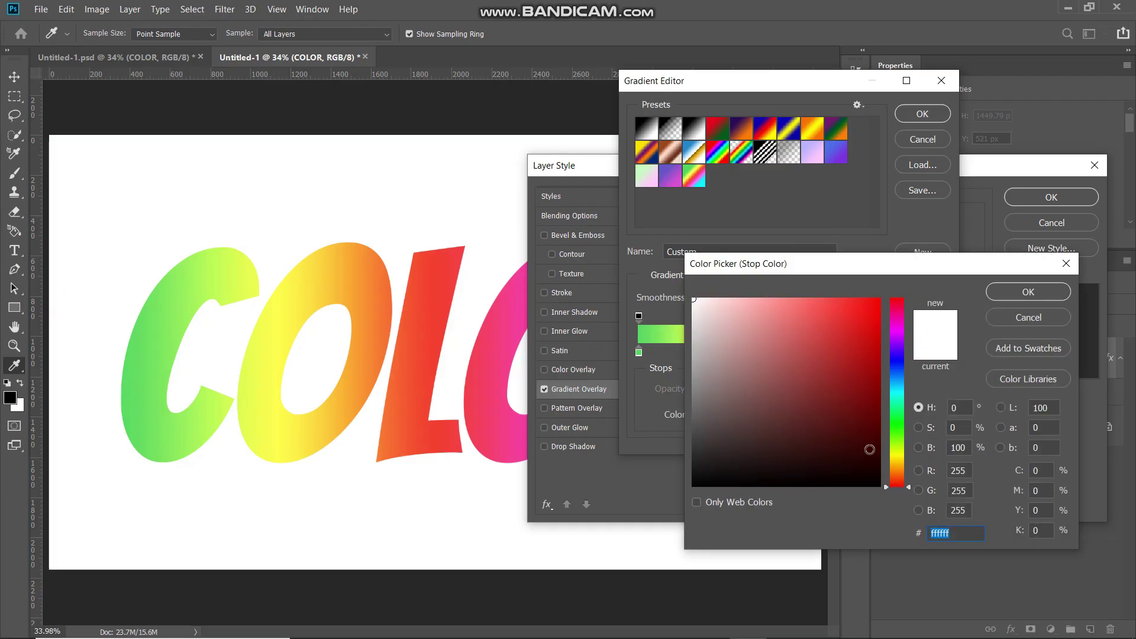
key("BackSpace")
type("00")
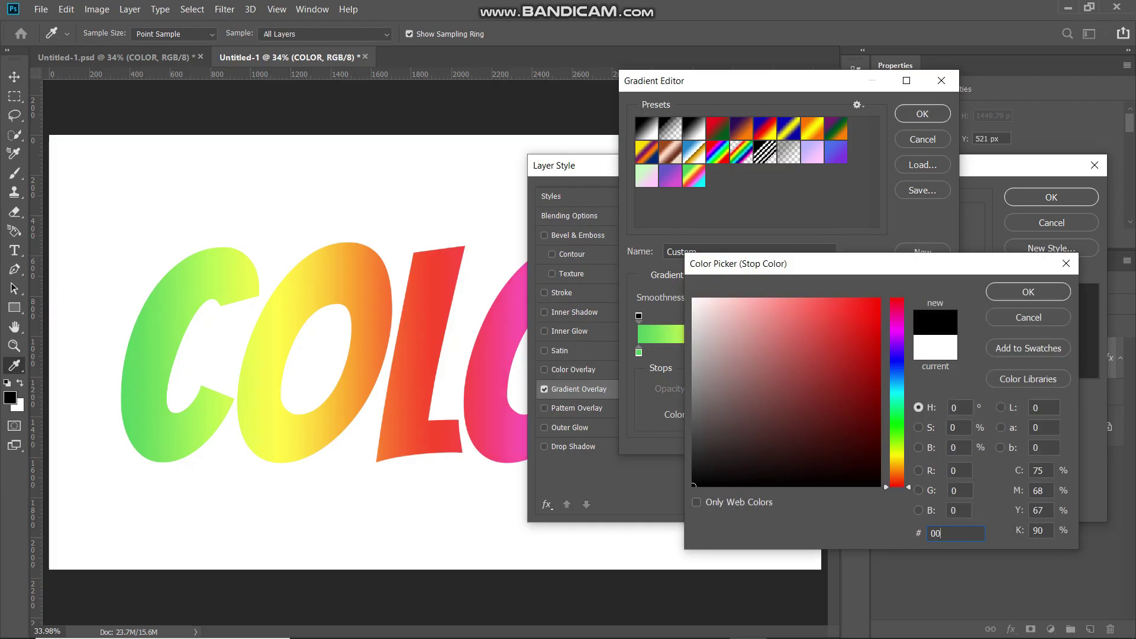
type("ffff")
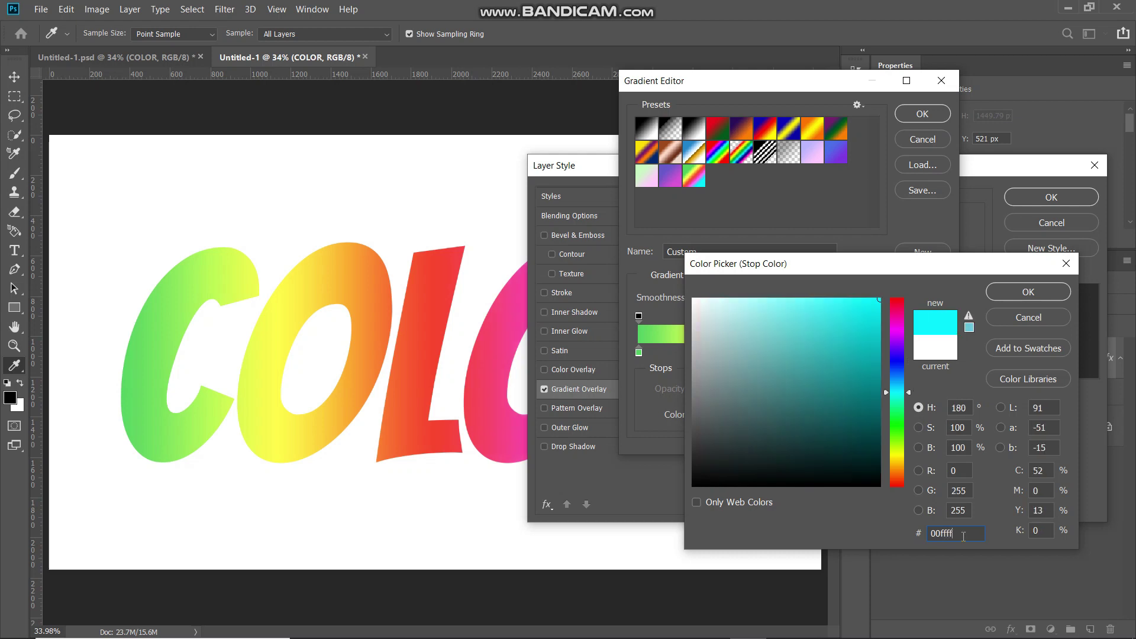
key("Return")
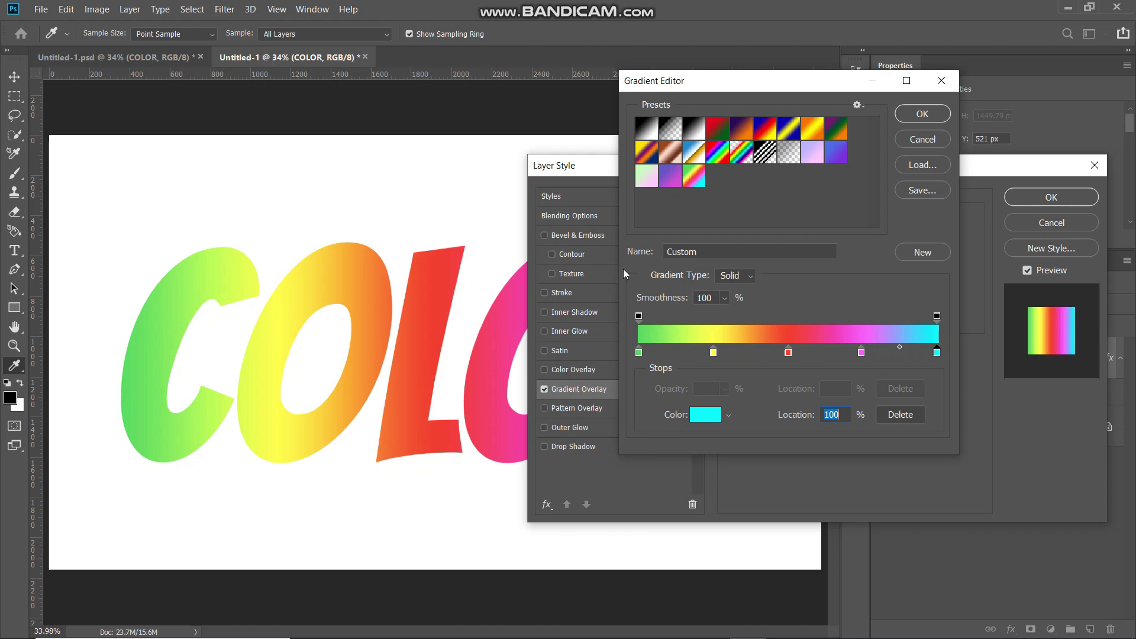
- Name the gradient Colorful, save it as a new preset and accept it for the overlay
left_click(713, 252)
key("BackSpace")
key("BackSpace")
key("BackSpace")
key("BackSpace")
key("BackSpace")
type("olorful")
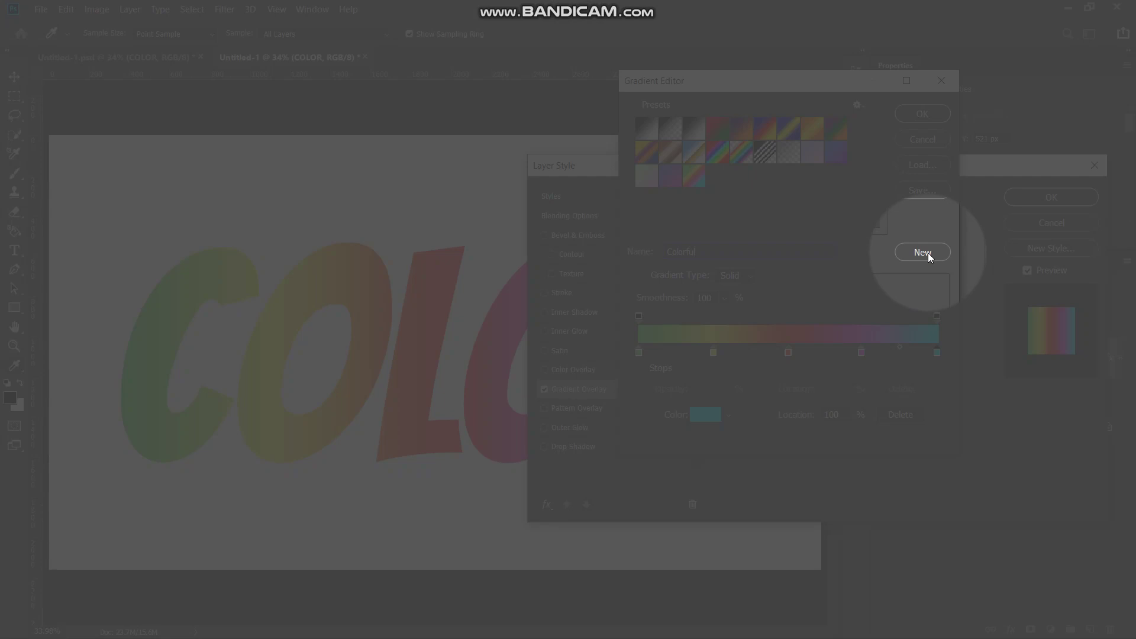
left_click(922, 252)
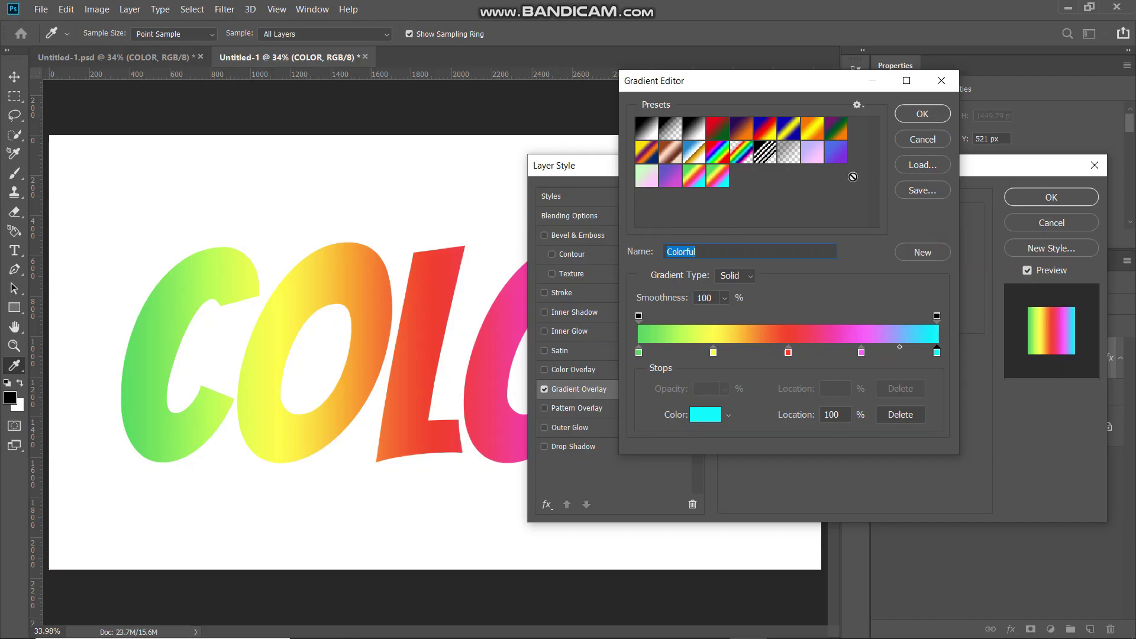
left_click(911, 117)
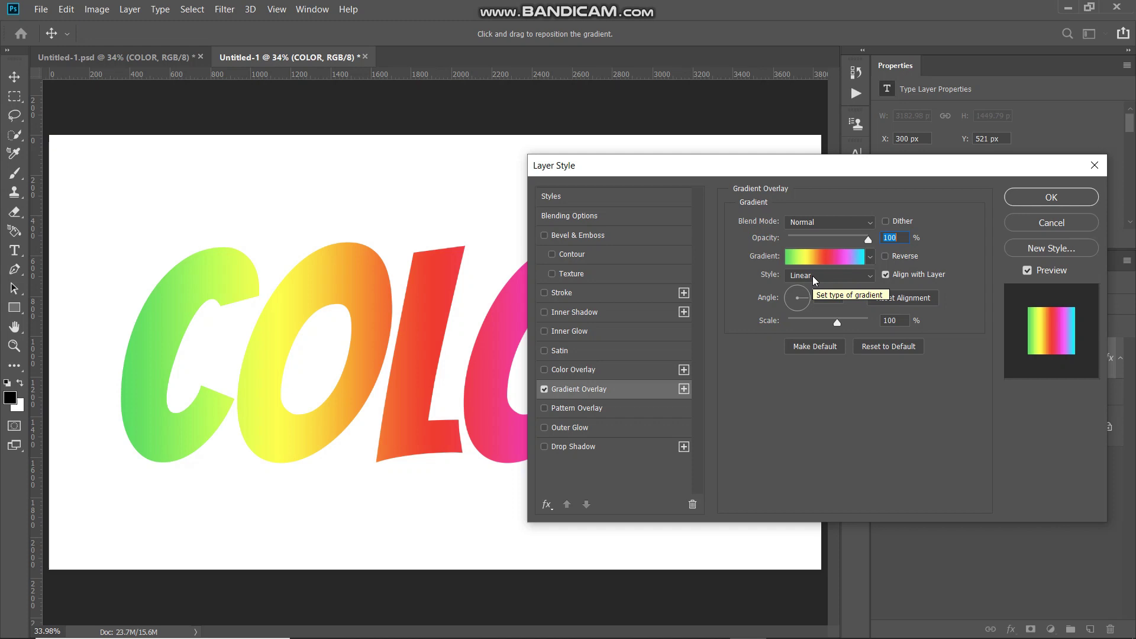
- Set the Gradient Overlay style to Linear and apply the layer style to the COLOR text
left_click(812, 276)
left_click(803, 288)
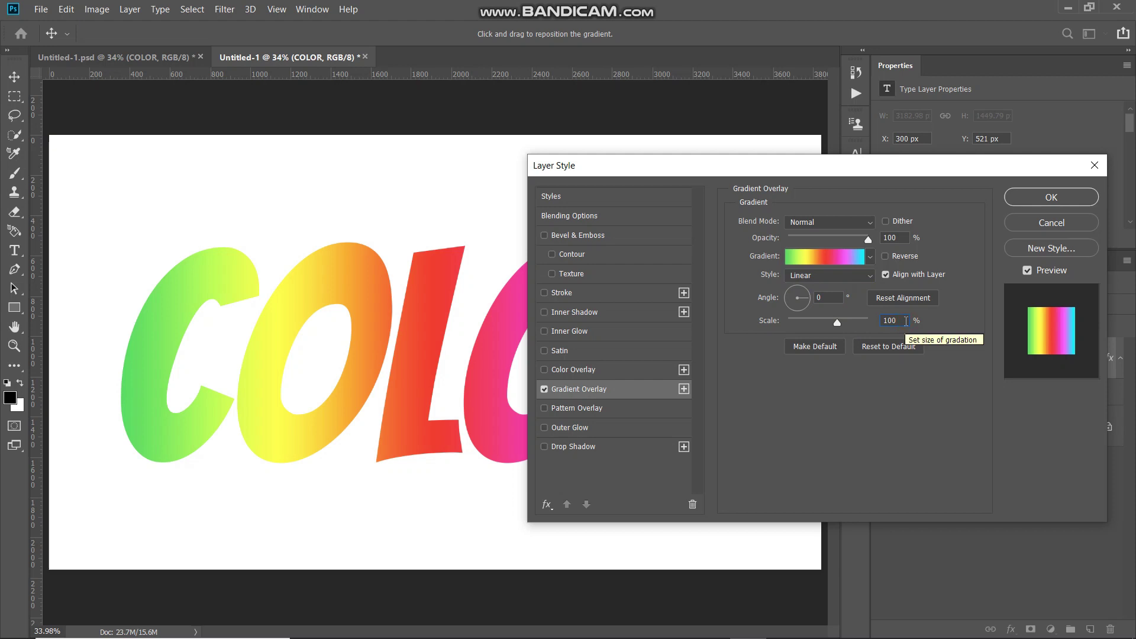
left_click(1049, 199)
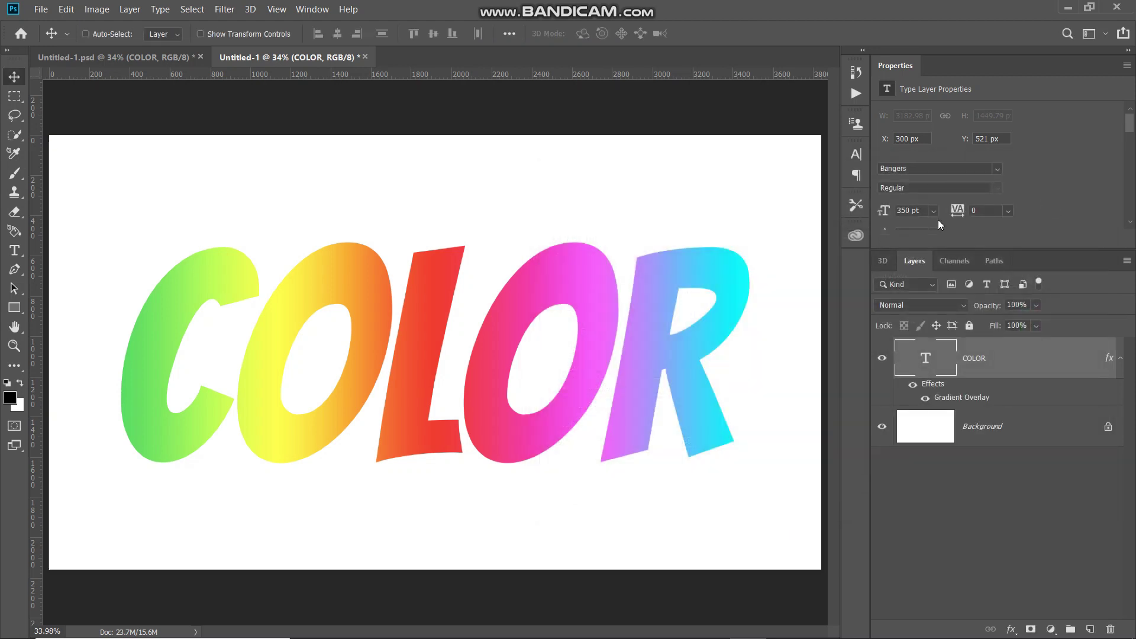
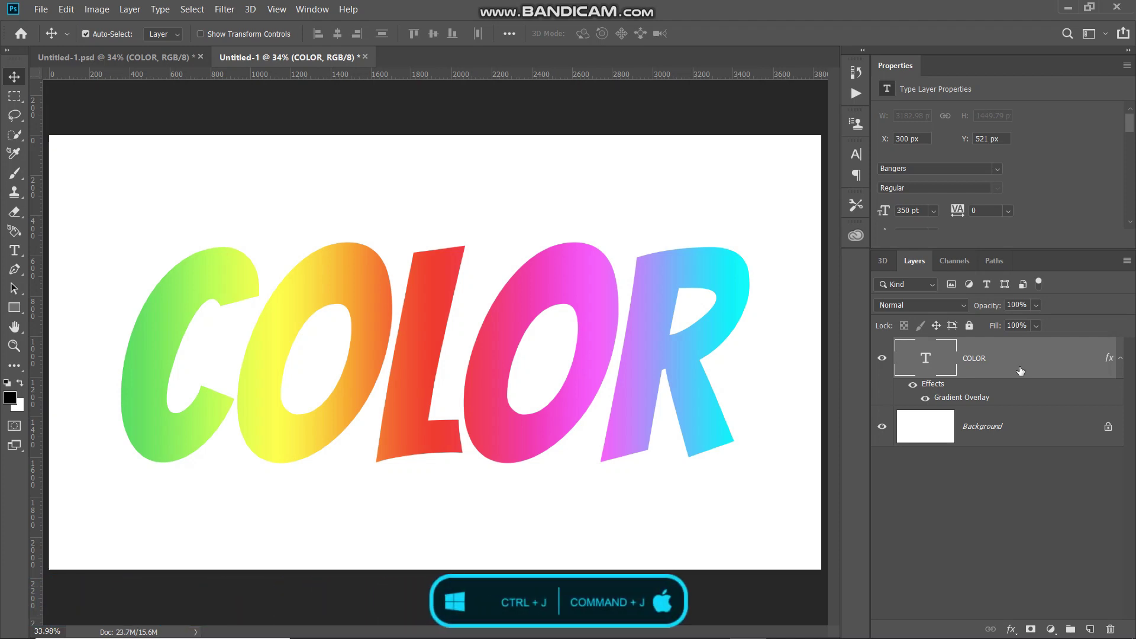
- Duplicate the COLOR text layer and use Free Transform to offset the copy 1 px to the right and 1 px down
key("ctrl+j")
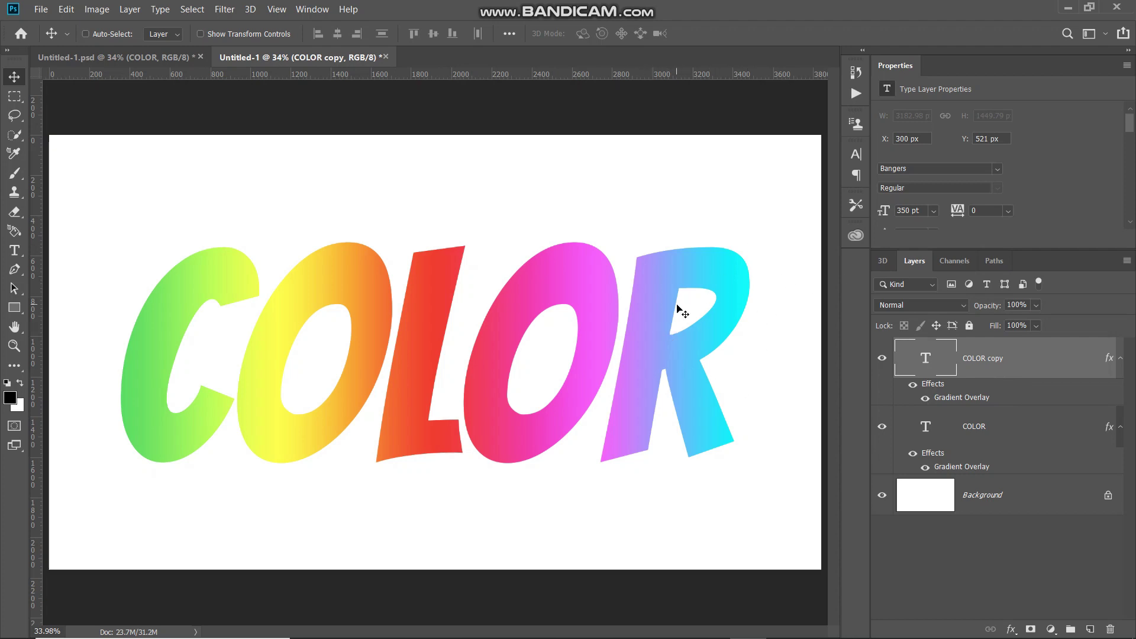
key("ctrl")
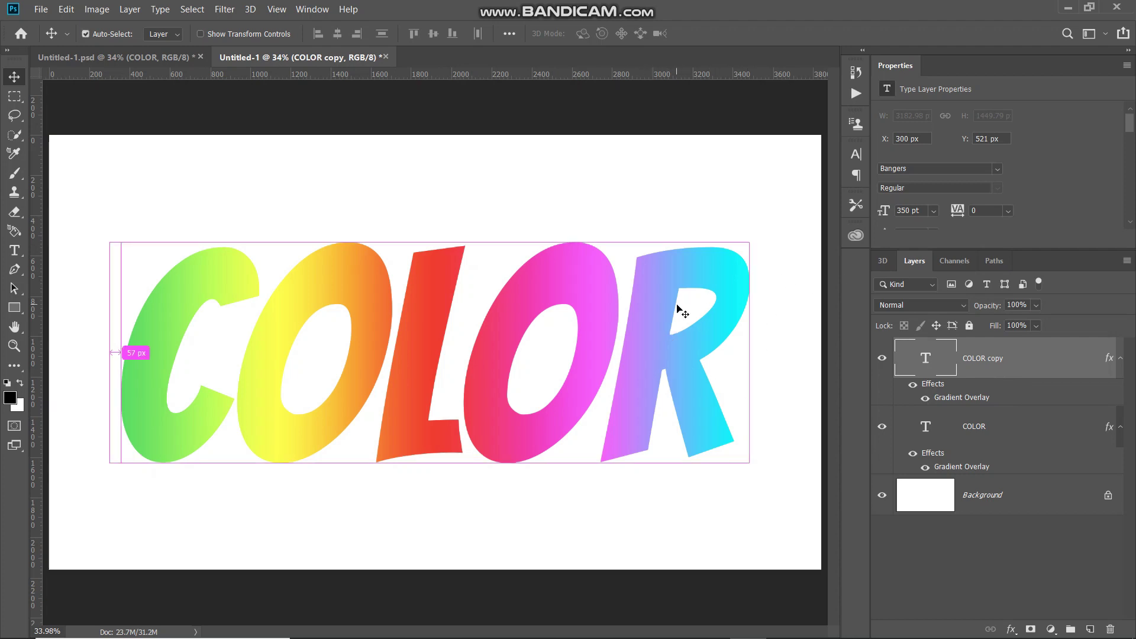
key("ctrl+t")
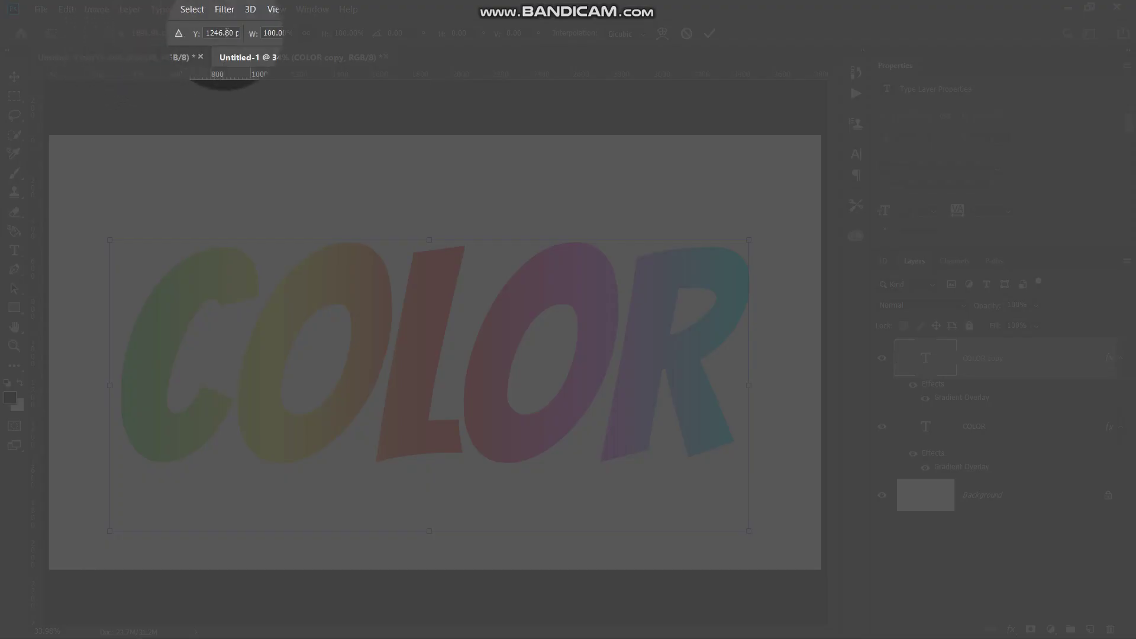
left_click(146, 33)
key("Return")
key("ctrl+z")
key("Return")
key("ctrl+z")
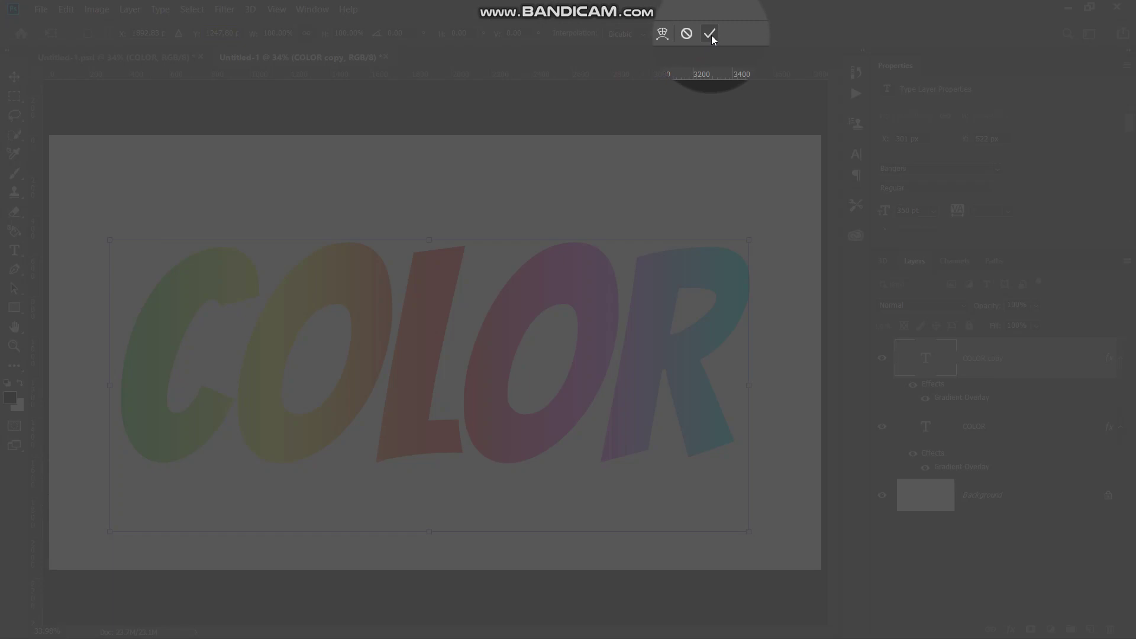
left_click(712, 34)
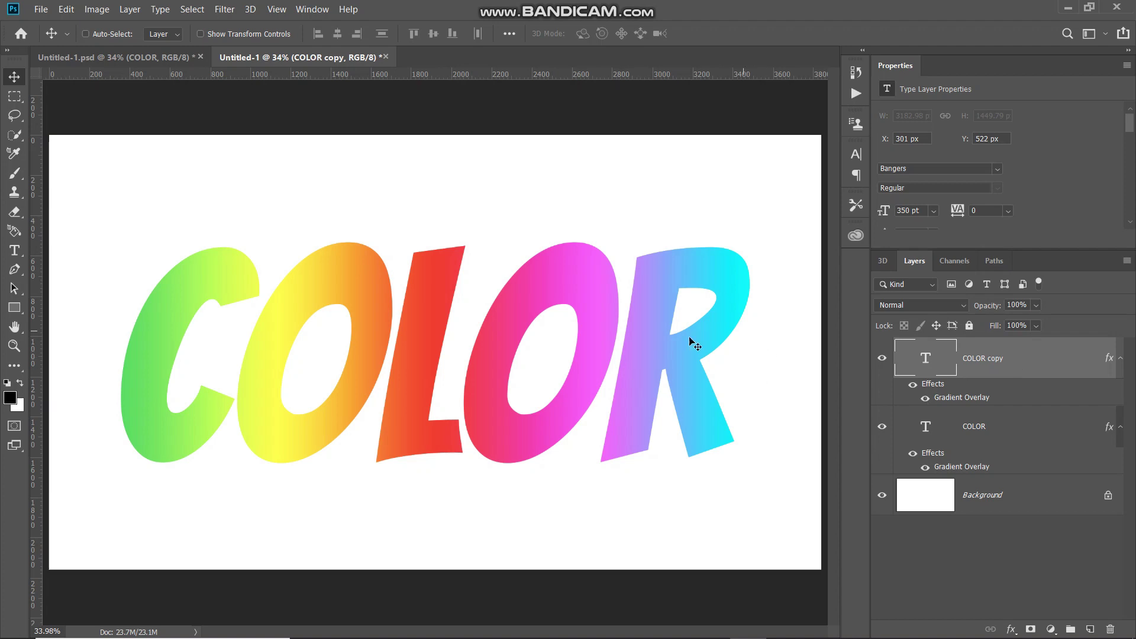
- Repeat the duplicate-and-transform operation until there are 50 progressively offset copies of the COLOR text layer
key("ctrl+alt+shift")
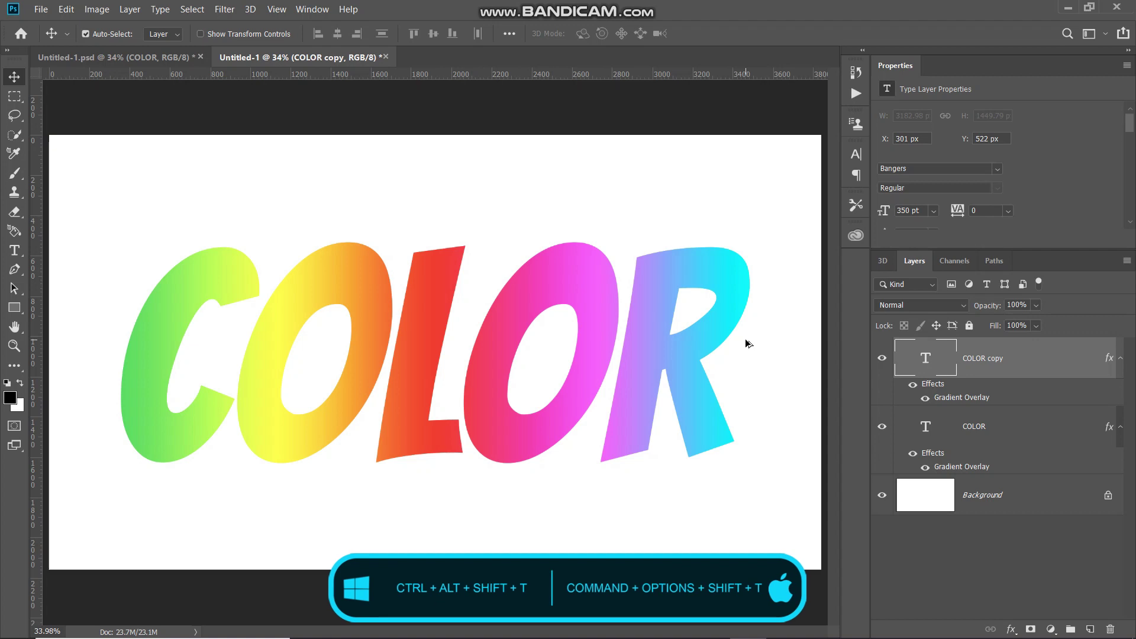
key("ctrl+alt+shift+t")
key("ctrl")
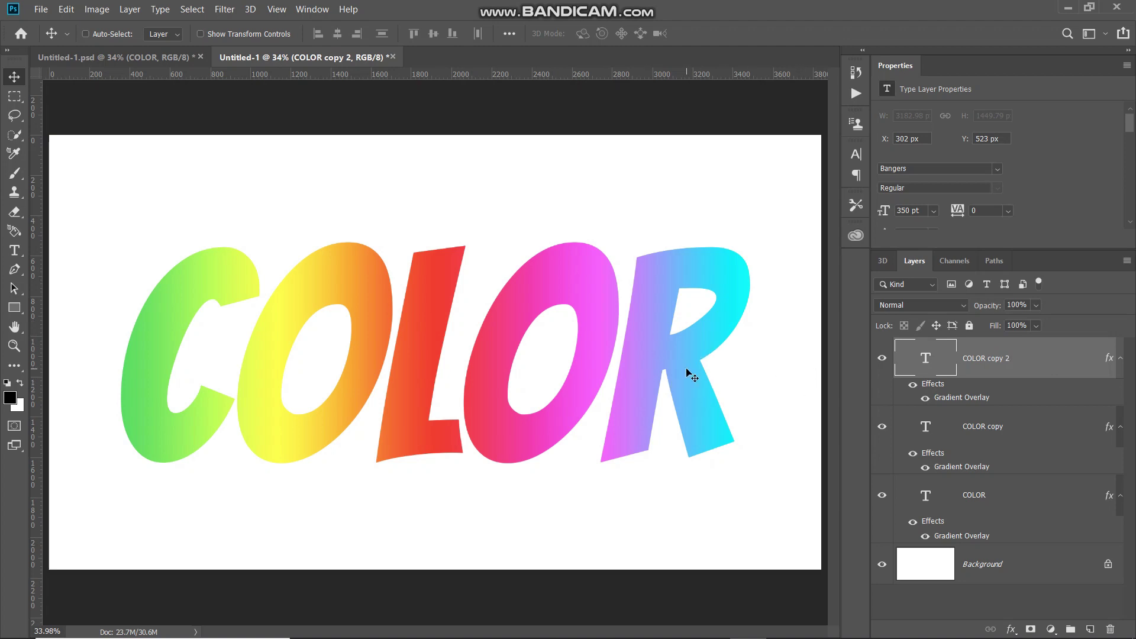
key("ctrl")
key("ctrl+alt+shift+t")
key("ctrl+alt+shift+t")
key("ctrl+alt+shift+t")
key("ctrl+alt+shift+t")
key("ctrl+alt+shift+t")
key("ctrl+alt+shift+t")
key("ctrl+alt+shift+t")
key("ctrl+alt+shift+t")
key("ctrl+alt+shift+t")
key("ctrl+alt+shift+t")
key("ctrl+alt+shift+t")
key("ctrl+alt+shift+t")
key("ctrl+alt+shift+t")
key("ctrl+alt+shift+t")
key("ctrl+alt+shift+t")
key("ctrl+alt+shift+t")
key("ctrl+alt+shift+t")
key("ctrl+alt+shift+t")
key("ctrl+alt+shift+t")
key("ctrl+alt+shift+t")
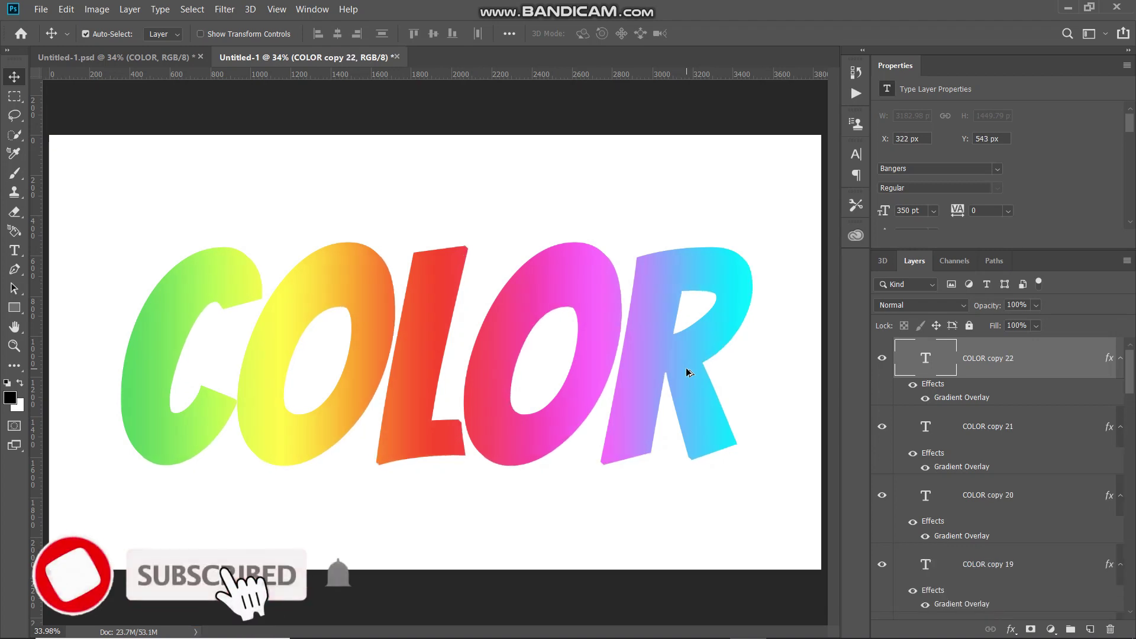
key("ctrl+alt+shift+t")
key("ctrl+alt+shift+t")
key("ctrl+alt+shift+t")
key("ctrl+alt+shift+t")
key("ctrl+alt+shift+t")
key("ctrl+alt+shift+t")
key("ctrl+alt+shift+t")
key("ctrl+alt+shift+t")
key("ctrl+alt+shift+t")
key("ctrl+alt+shift+t")
key("ctrl+alt+shift+t")
key("ctrl+alt+shift+t")
key("ctrl+alt+shift+t")
key("ctrl+alt+shift+t")
key("ctrl+alt+shift+t")
key("ctrl+alt+shift+t")
key("ctrl+alt+shift+t")
key("ctrl+alt+shift+t")
key("ctrl+alt+shift+t")
key("ctrl+alt+shift+t")
key("ctrl+alt+shift+t")
key("ctrl+alt+shift+t")
key("ctrl+alt+shift+t")
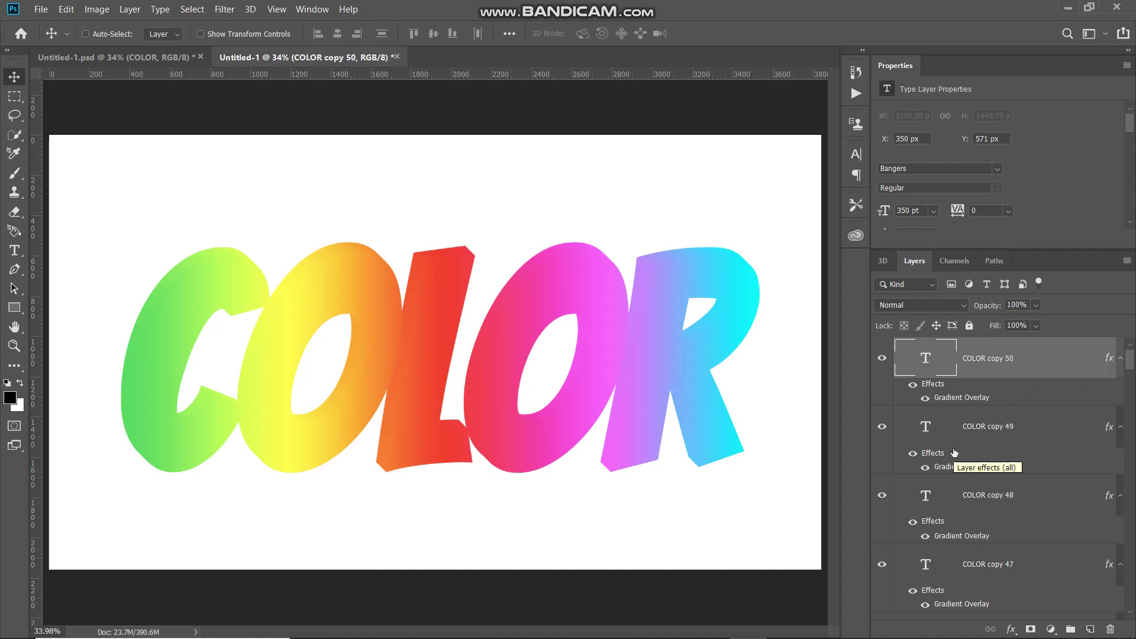
- Group all the COLOR copy layers from copy 50 to the first copy, and move the group beneath the original COLOR layer
scroll(954, 452, "down", 20)
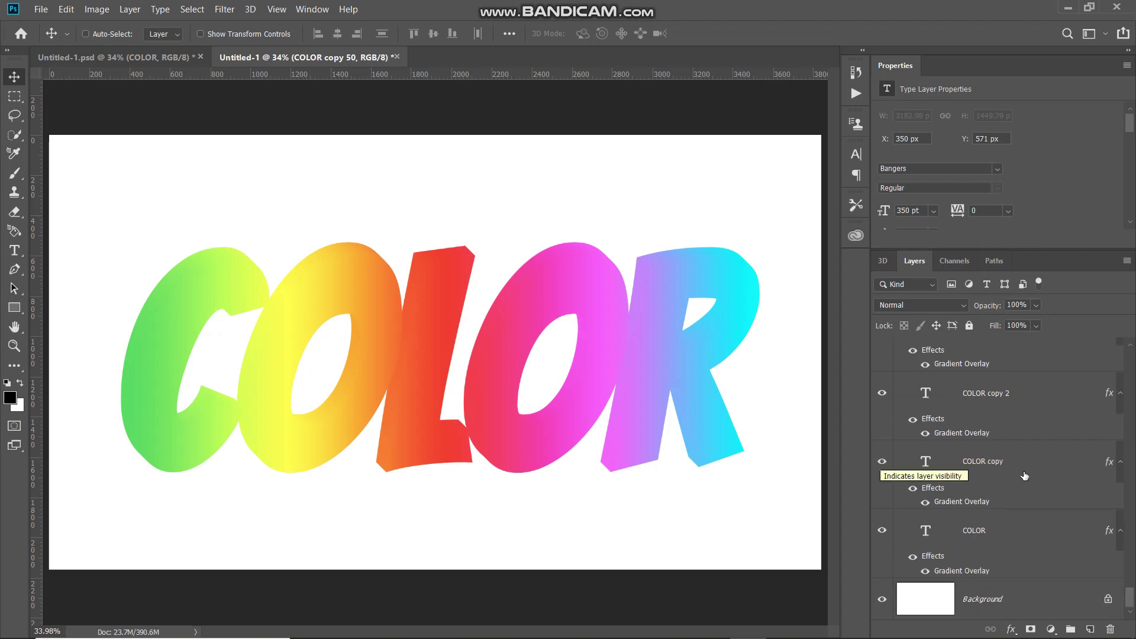
key("shift")
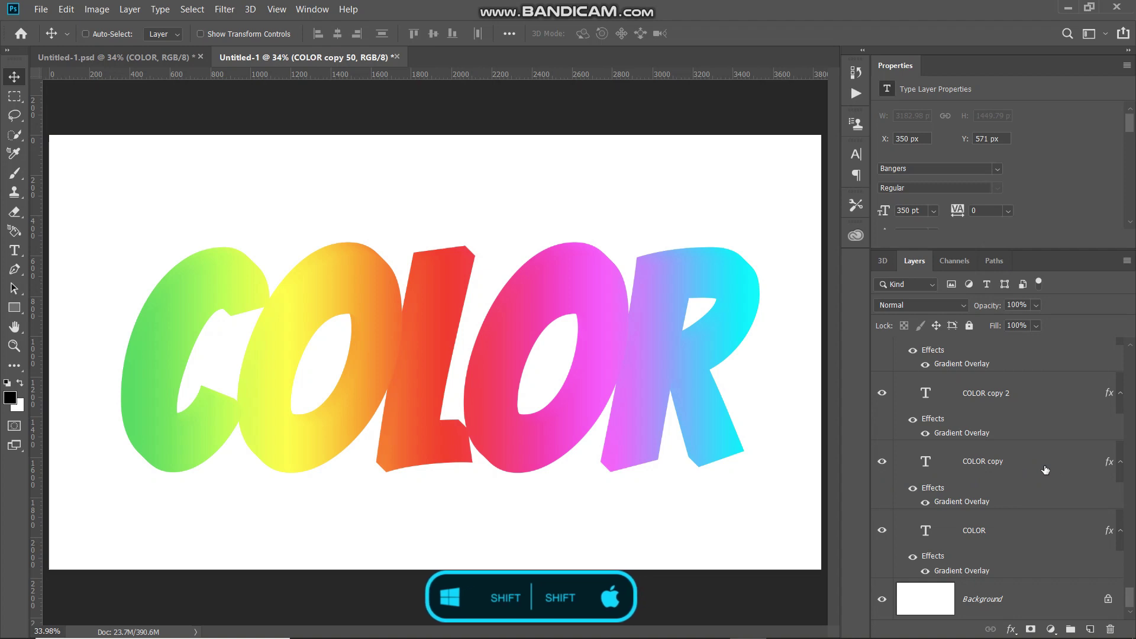
left_click(1046, 470, "shift")
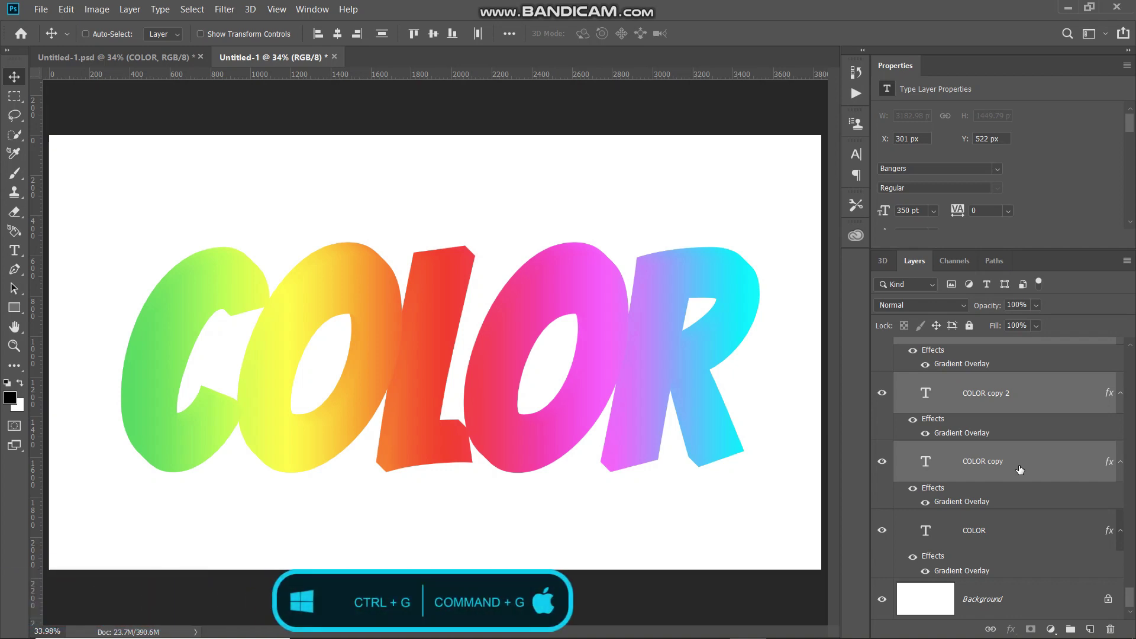
key("ctrl")
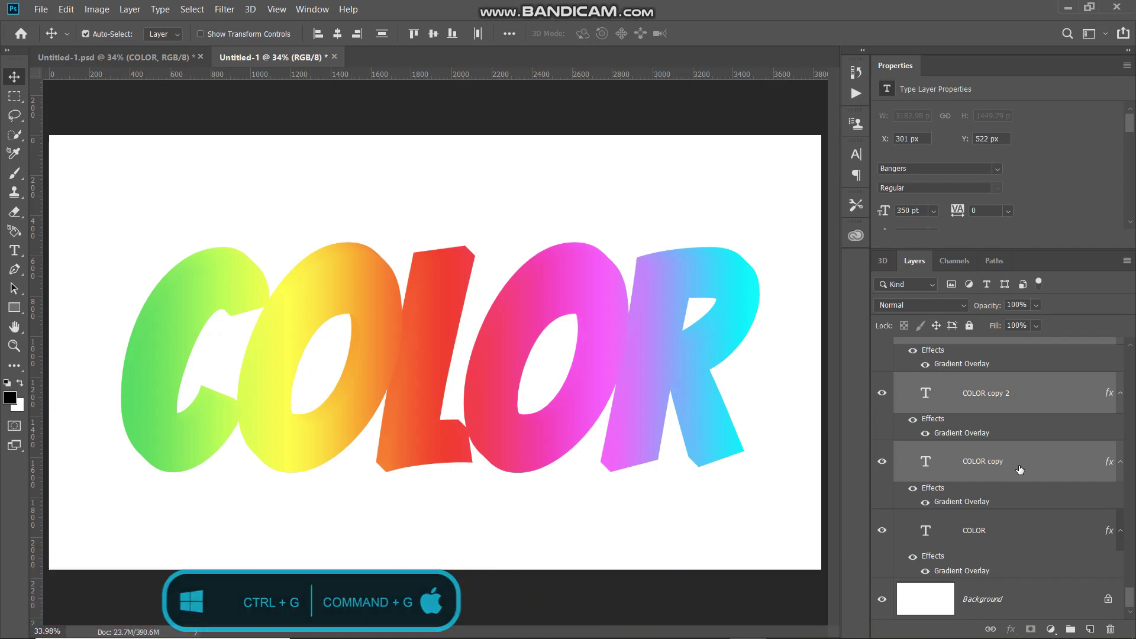
key("ctrl+g")
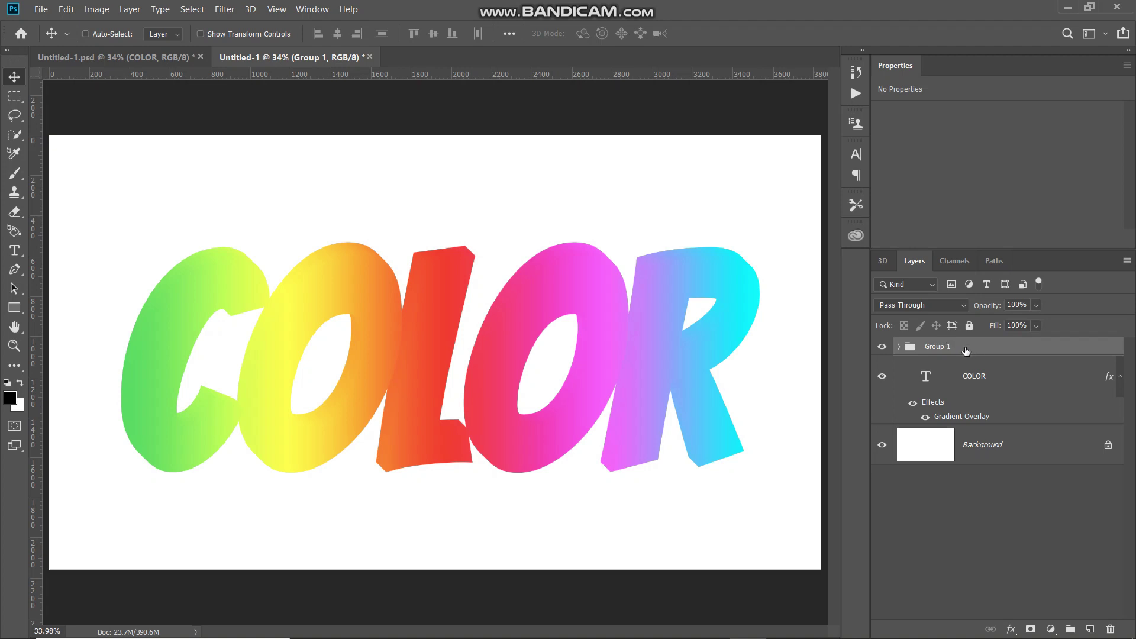
left_click(932, 348)
left_click_drag(932, 347, 931, 422)
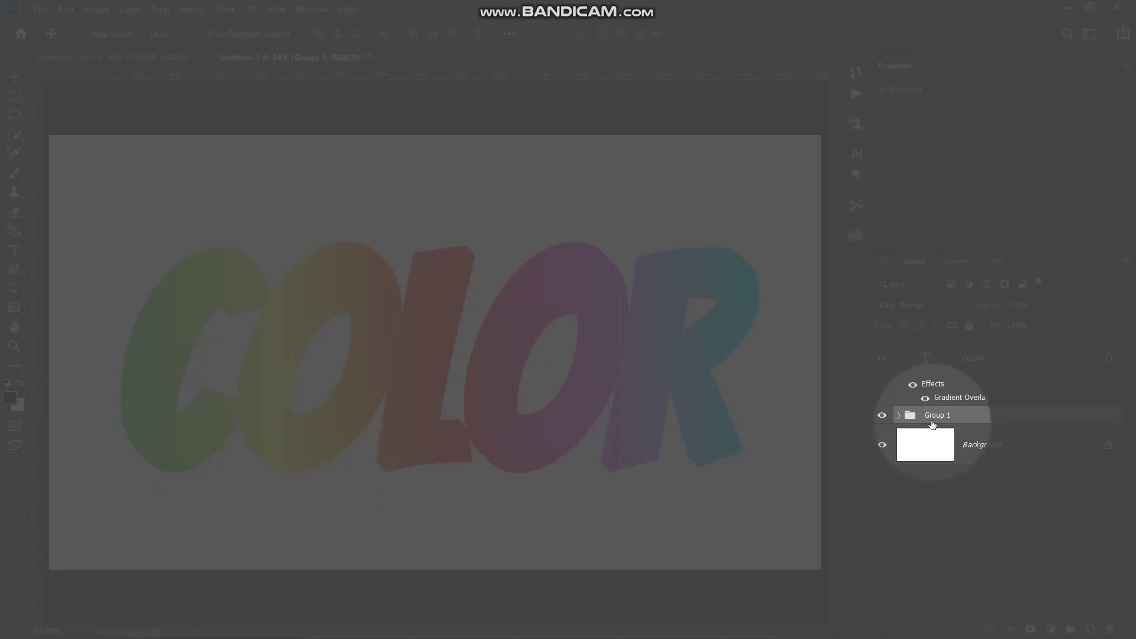
- Duplicate Group 1, the group of offset COLOR copies, and merge the duplicate into a single pixel layer
key("ctrl")
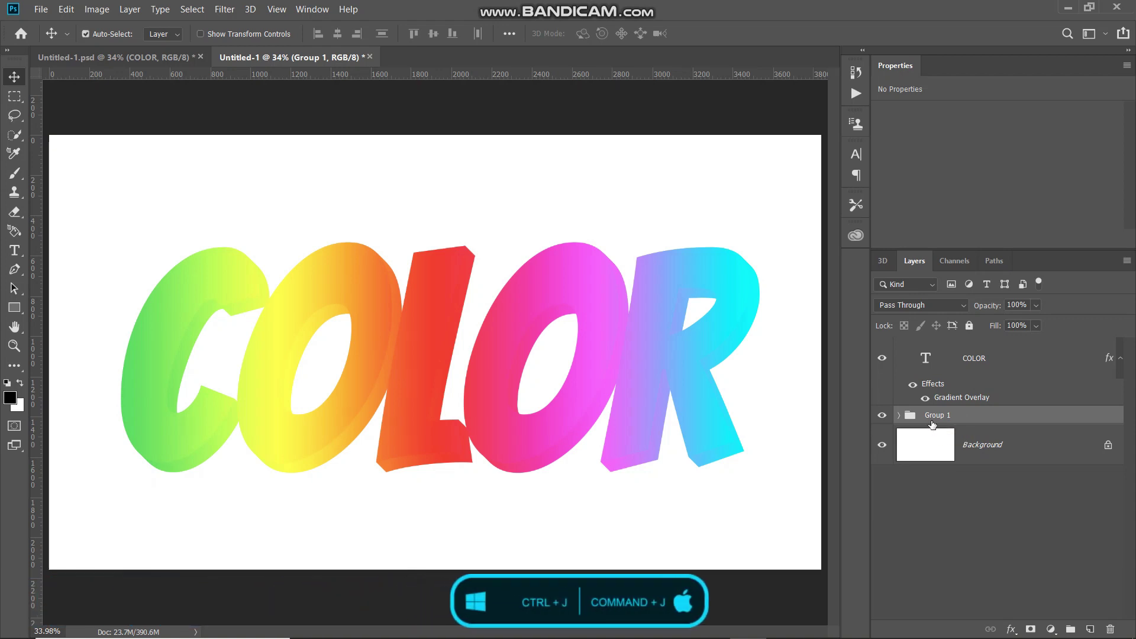
key("ctrl+j")
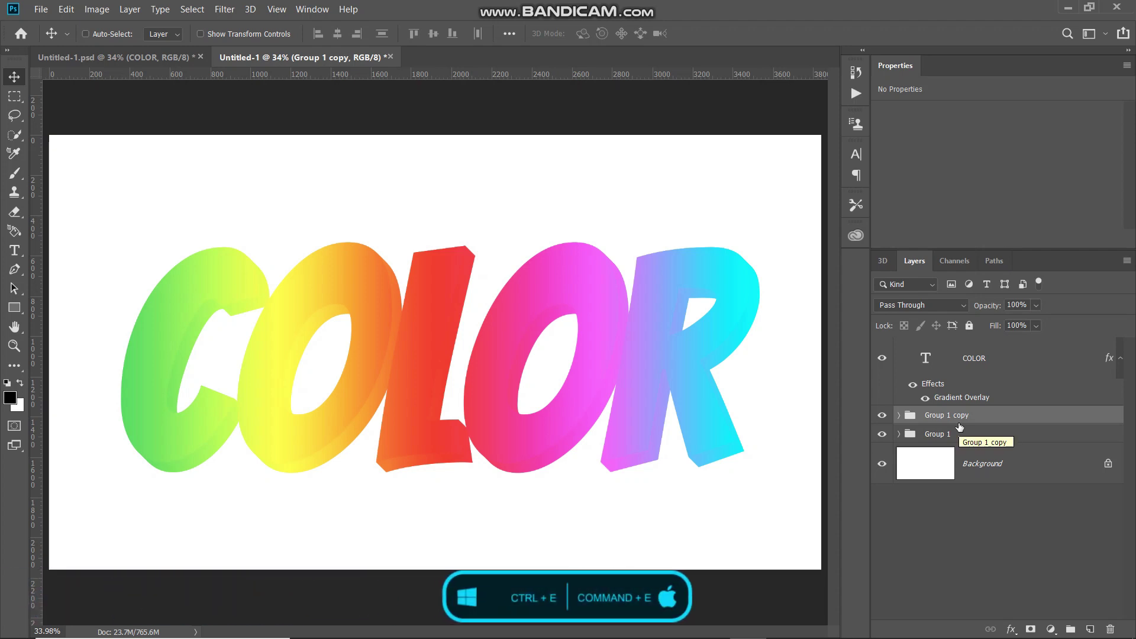
key("ctrl")
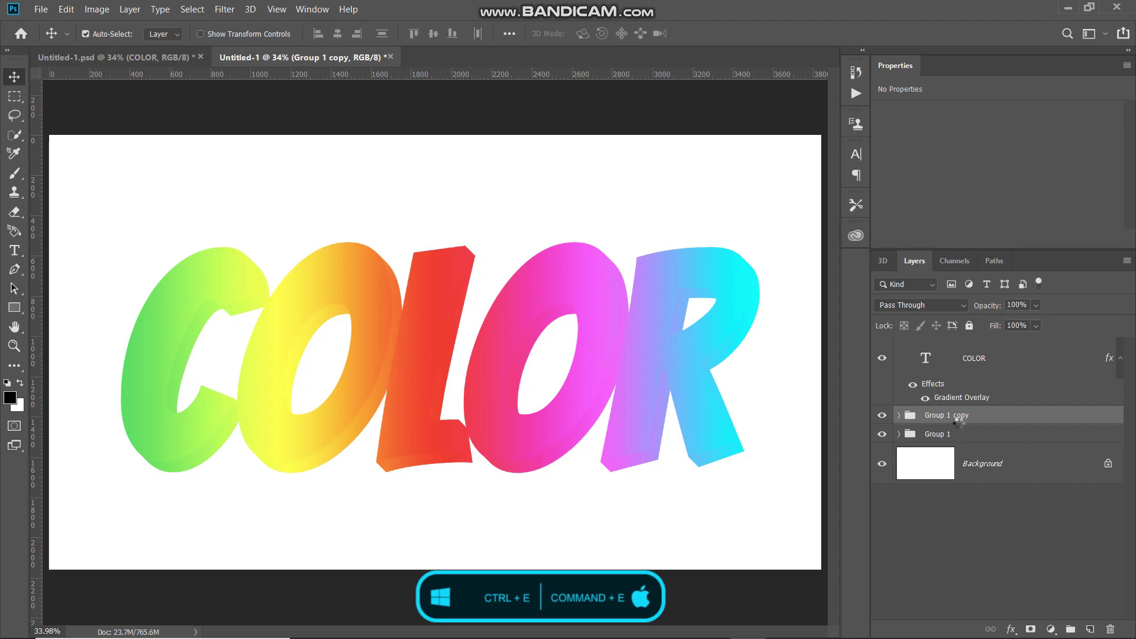
key("ctrl+e")
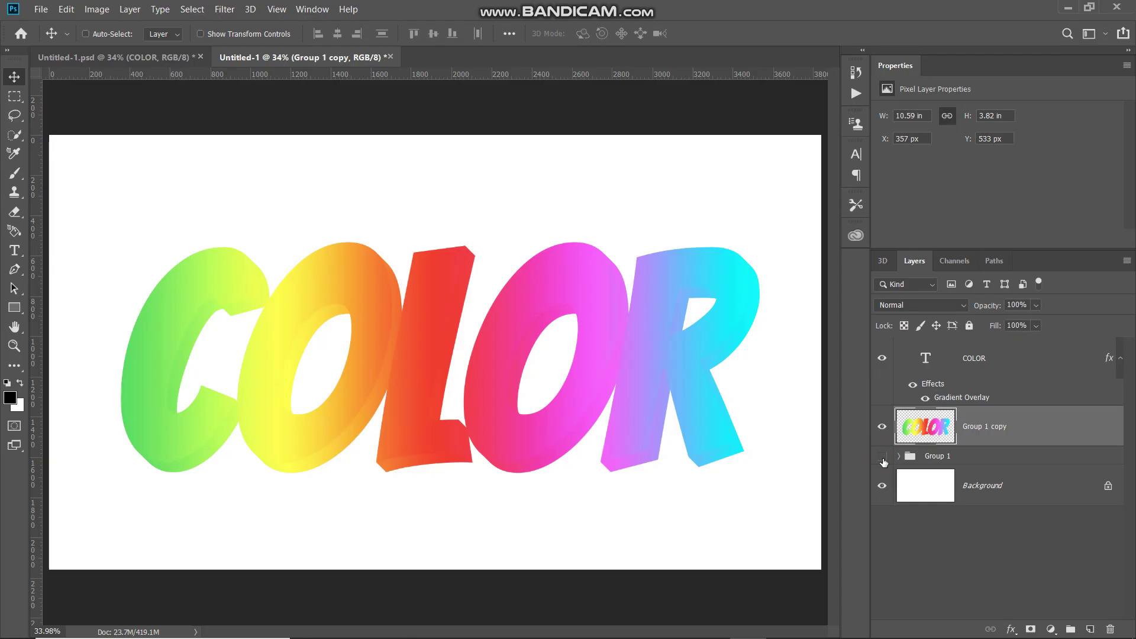
- Hide the original Group 1 and rename it Backup
double_click(940, 457)
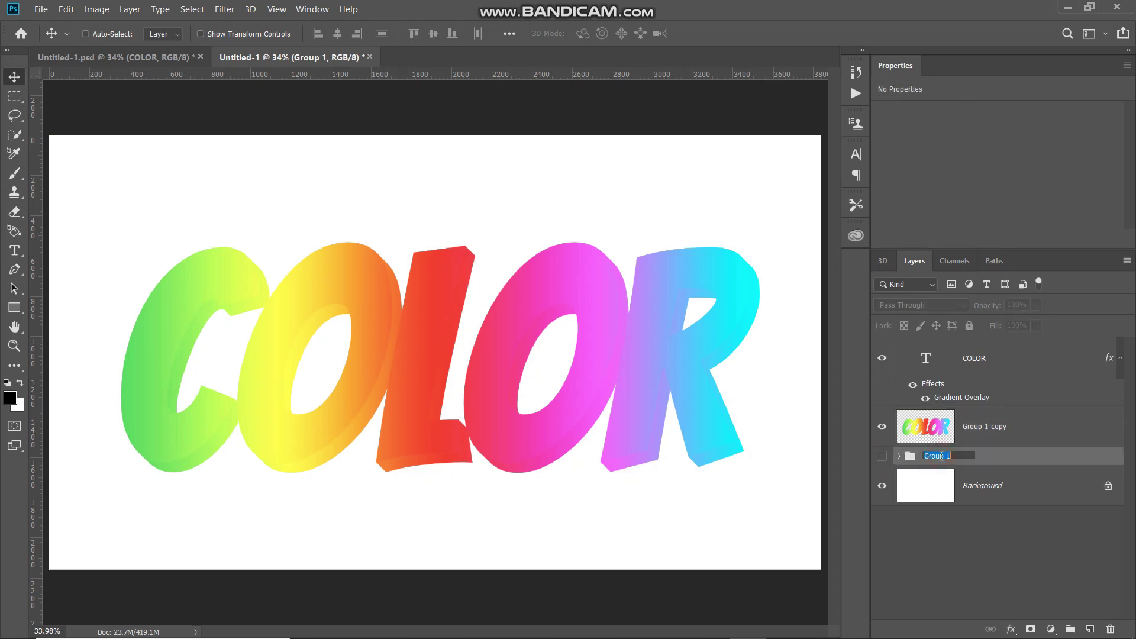
type("Backup")
key("Return")
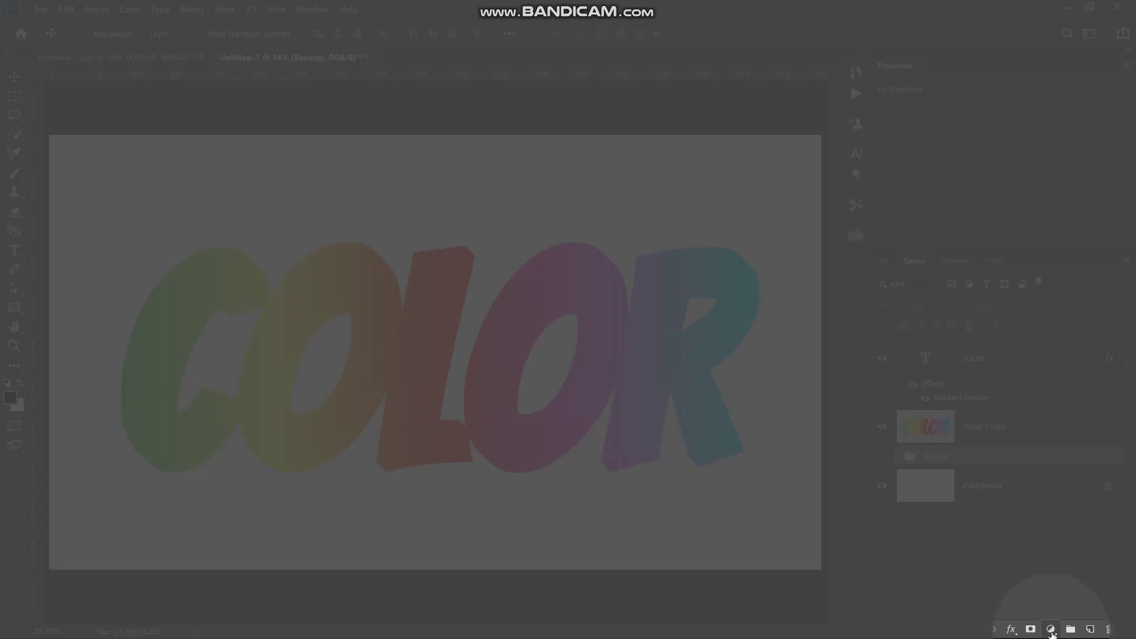
- Add a Solid Color fill layer in #17172d above the Backup group as the dark background
left_click(1051, 632)
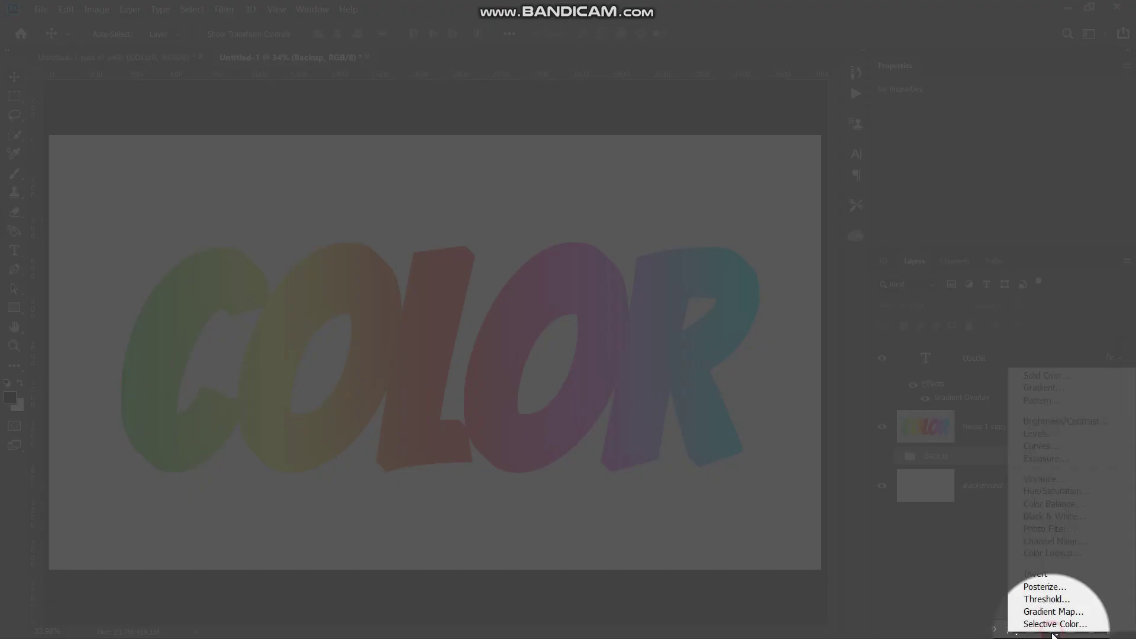
left_click(1046, 377)
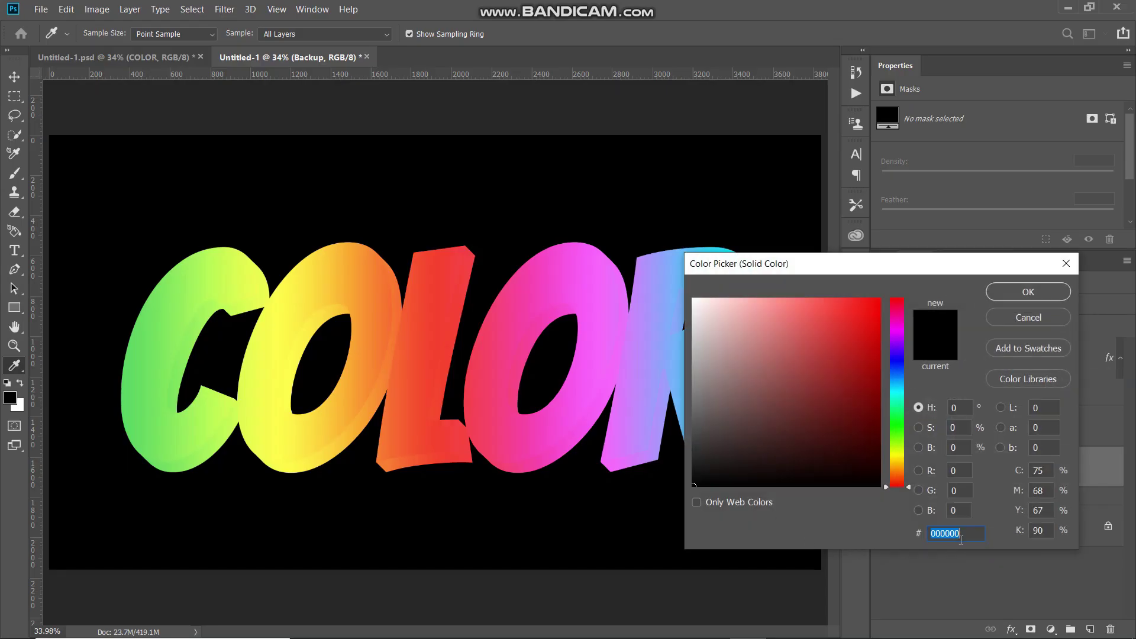
type("17")
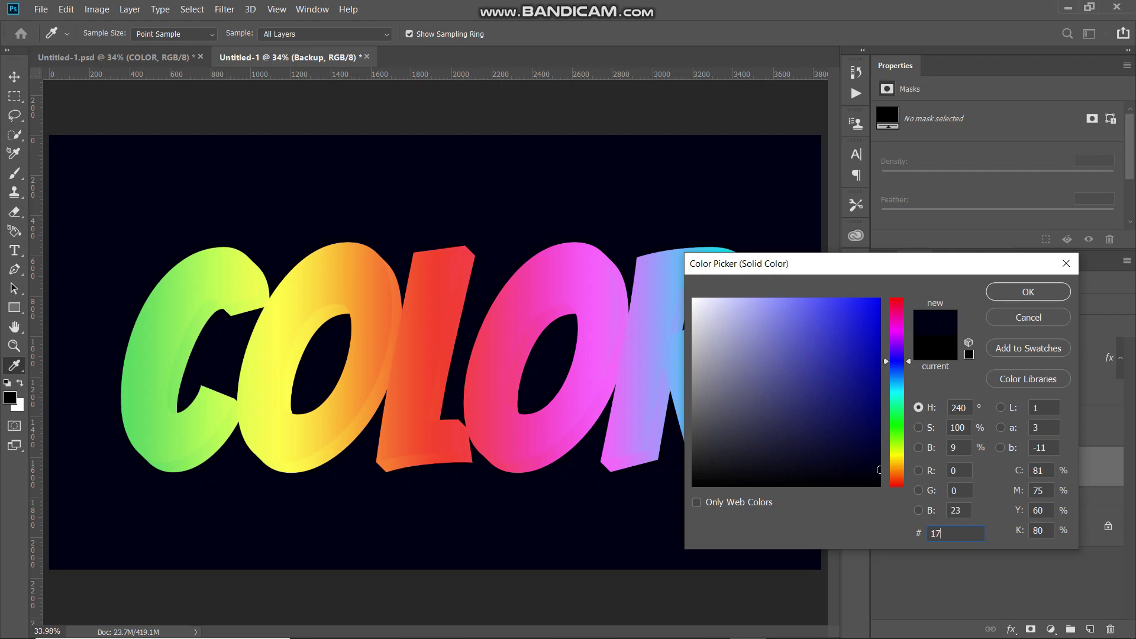
type("172d")
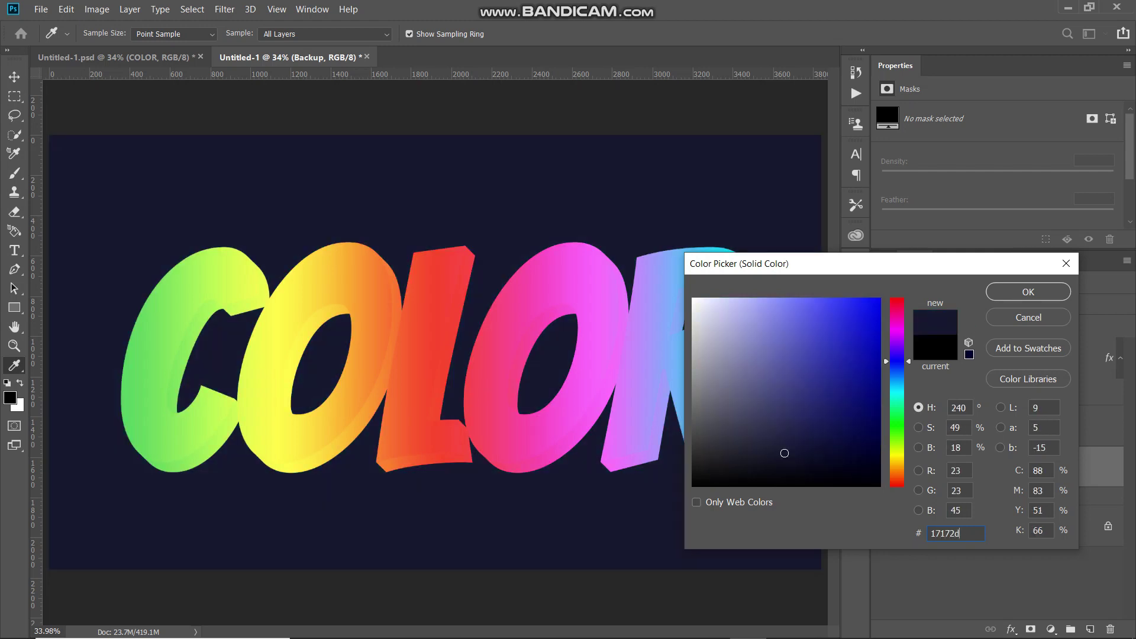
left_click(1025, 300)
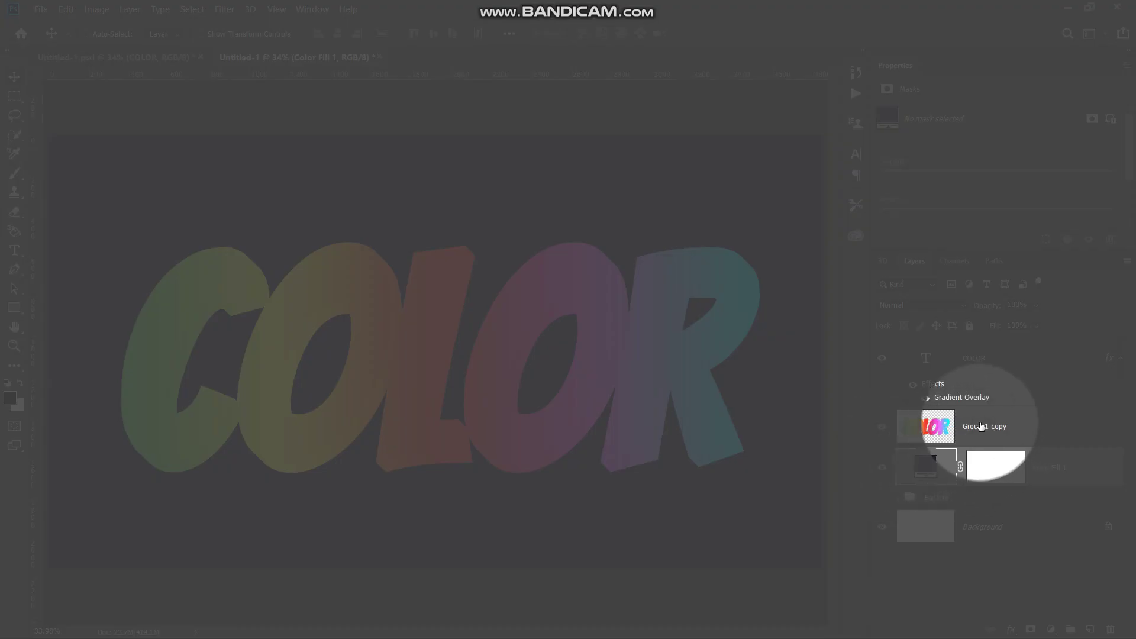
- Add an Inner Glow to the merged Group 1 copy layer with blend mode Overlay and colour #1d0056
left_click(951, 430)
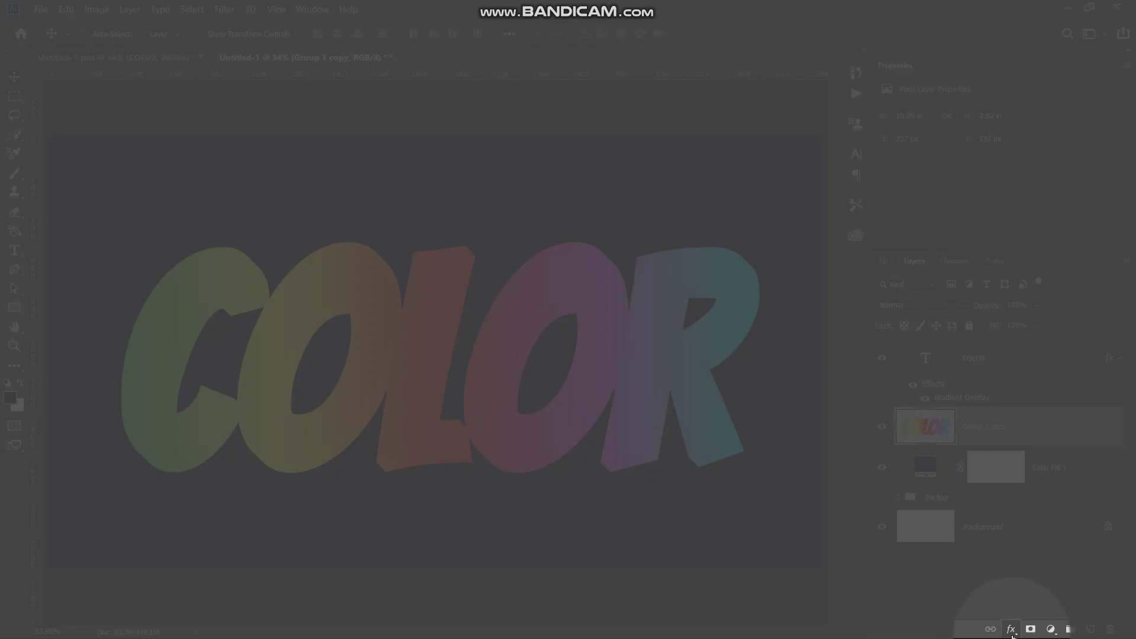
left_click(1011, 630)
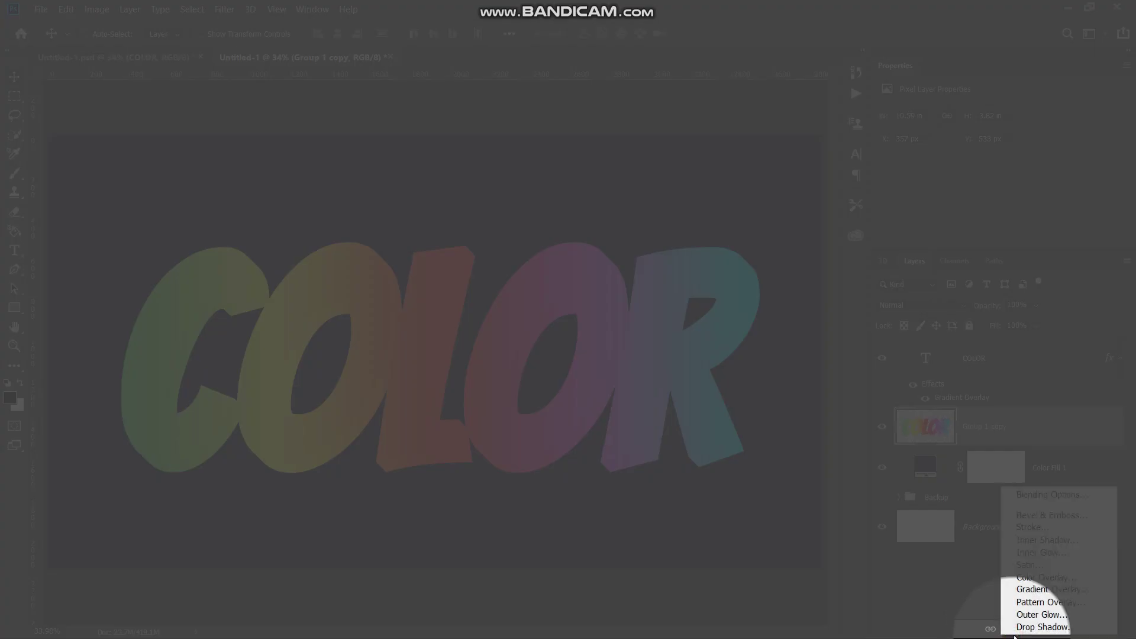
left_click(1044, 555)
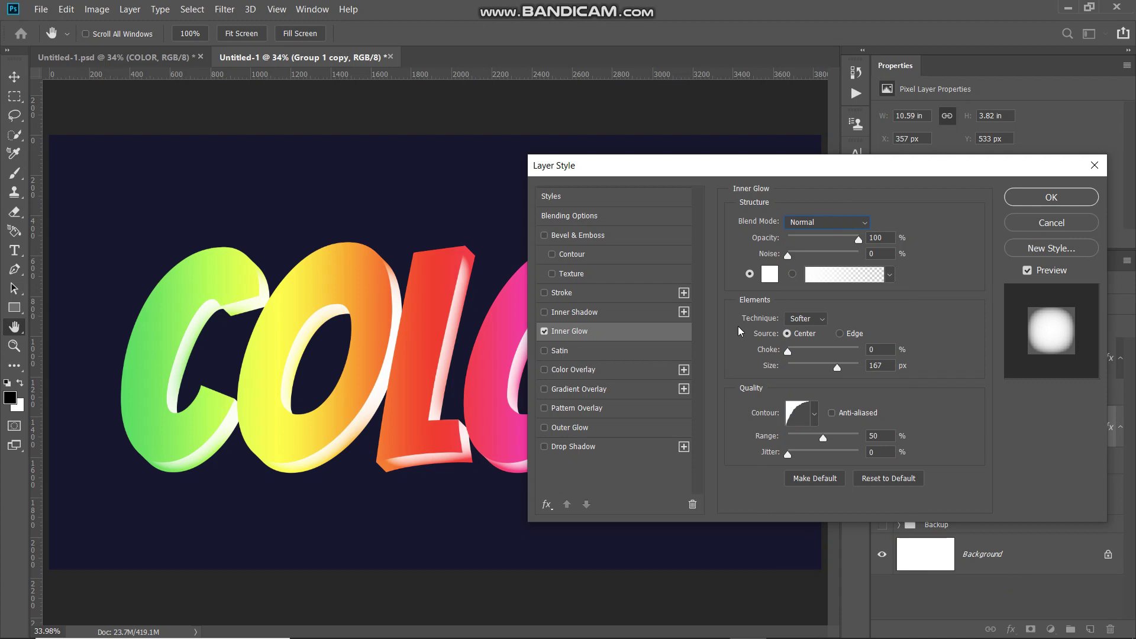
left_click(804, 225)
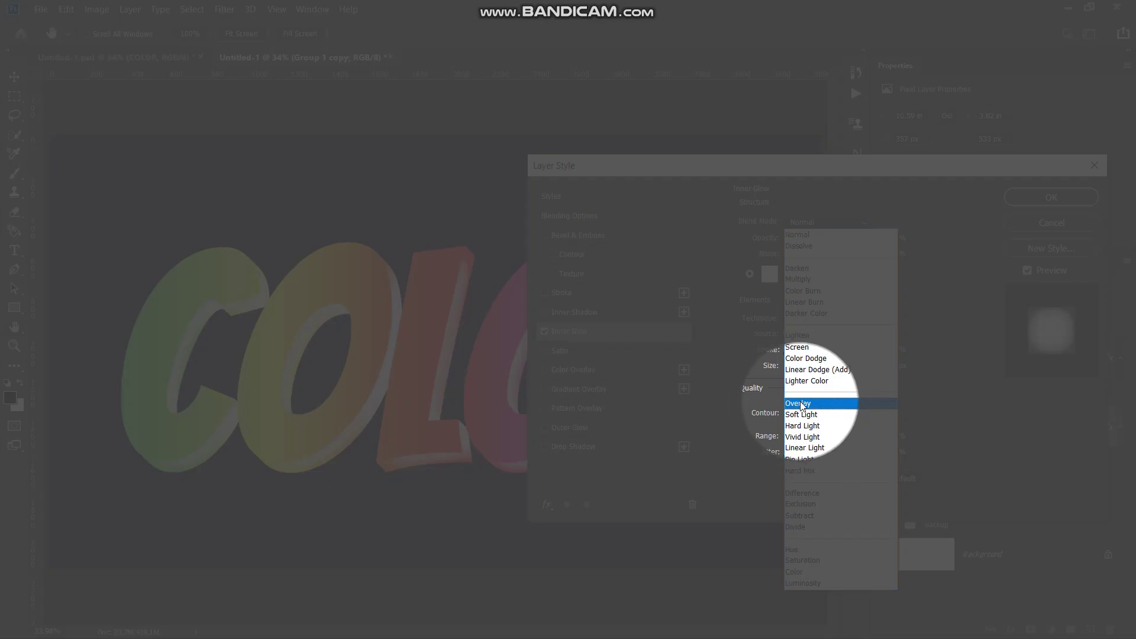
left_click(798, 403)
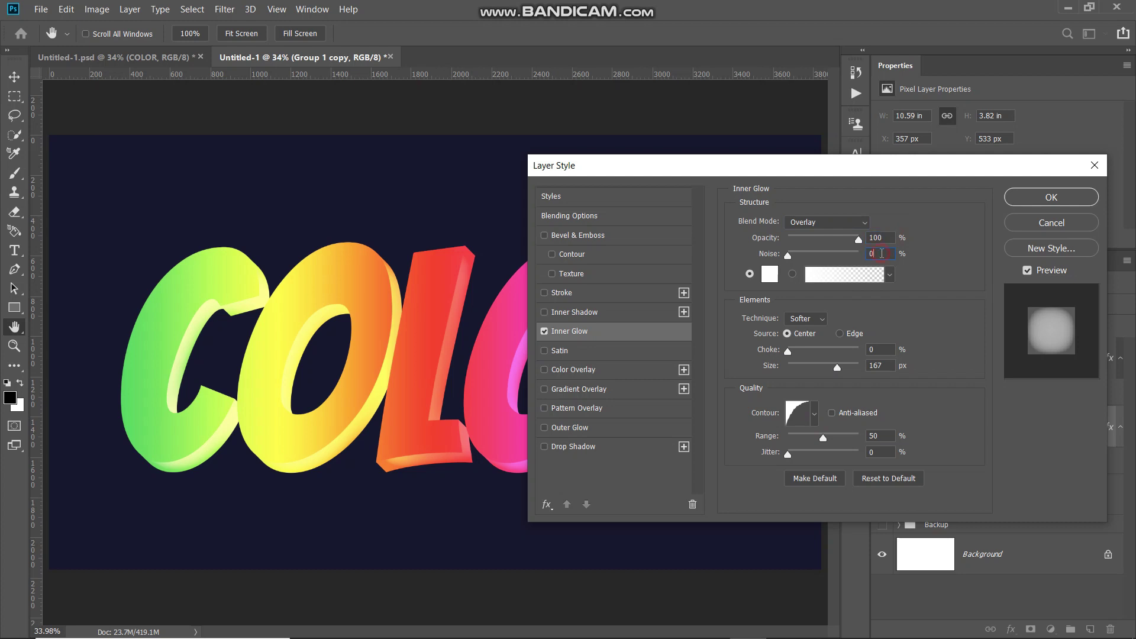
left_click(768, 275)
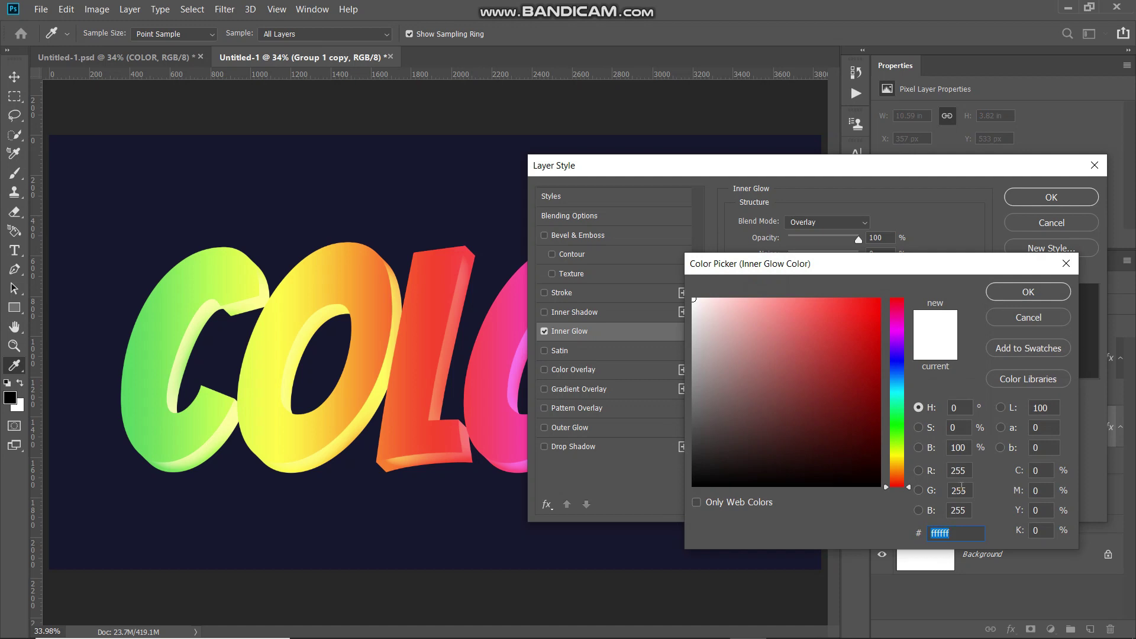
type("1d0056")
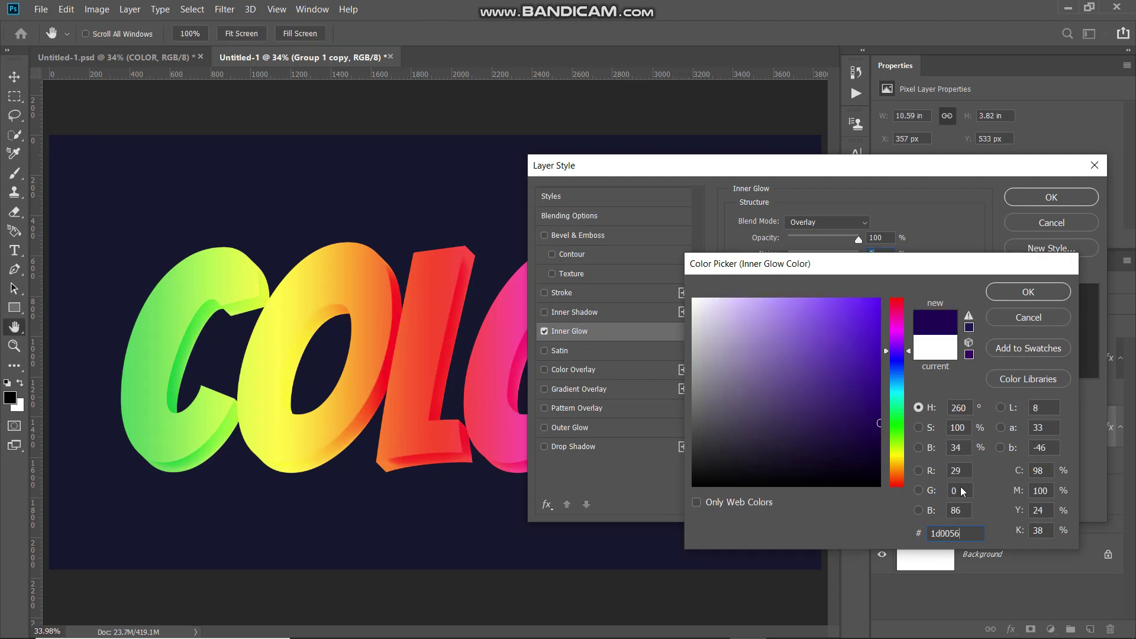
key("Return")
- Set the Inner Glow technique to Softer, its size to 100 px and its contour to linear, and compare the result with the glow off
left_click(807, 319)
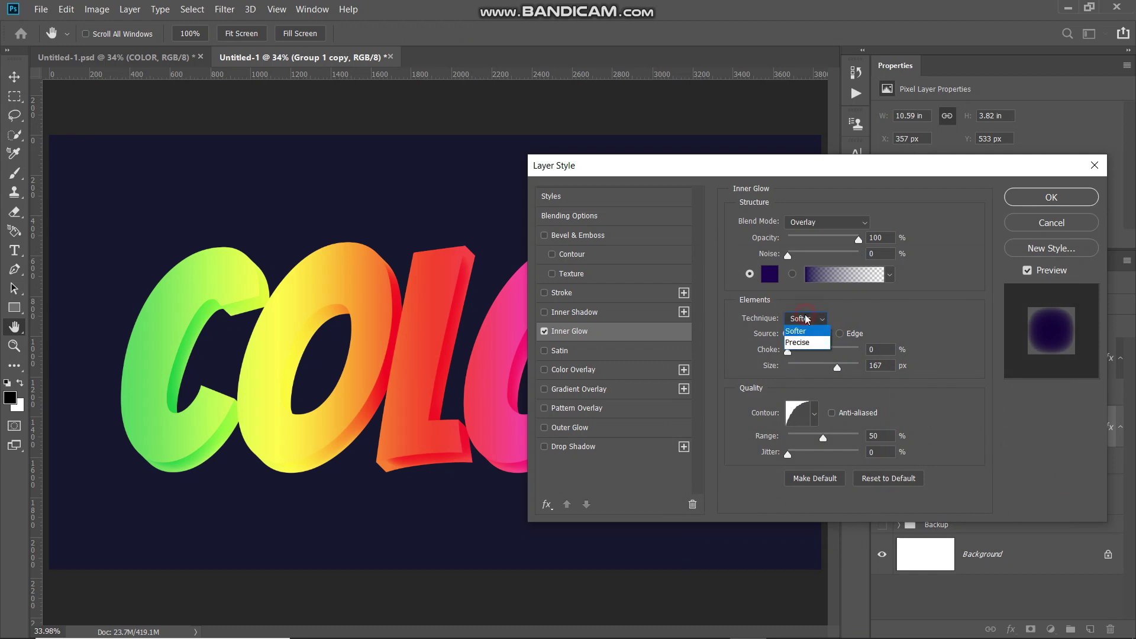
left_click(802, 333)
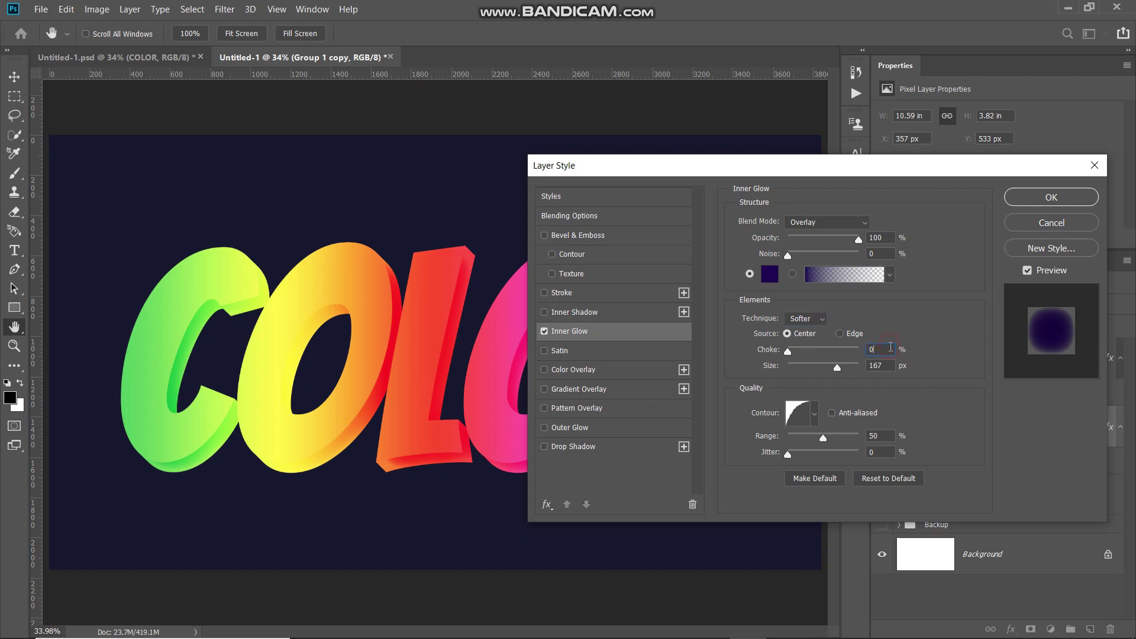
key("BackSpace")
key("BackSpace")
key("BackSpace")
type("100")
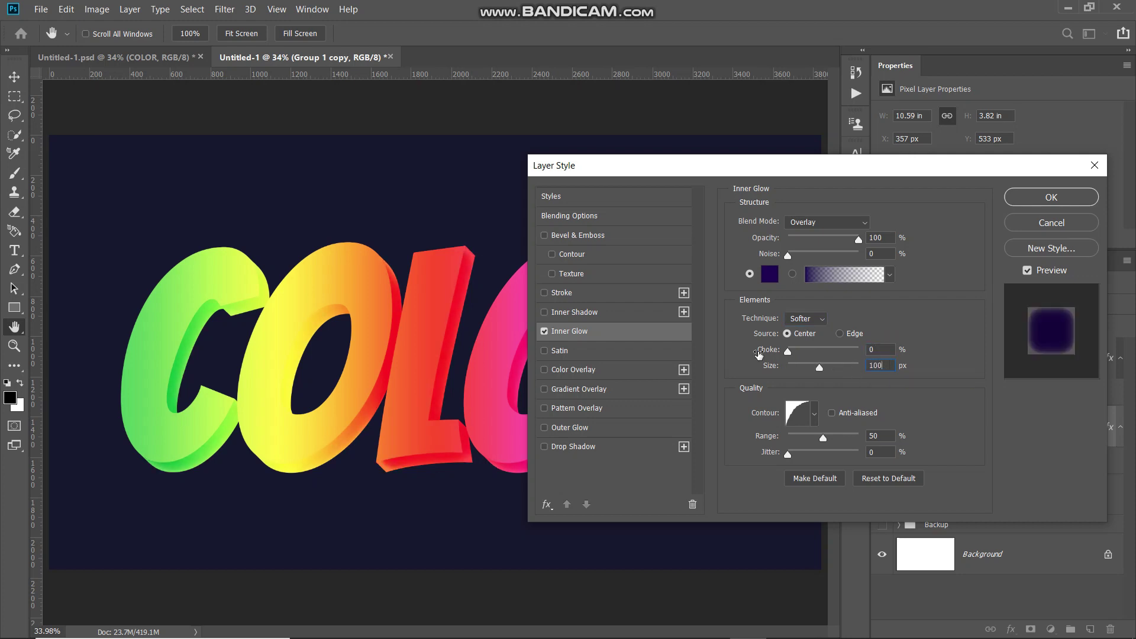
left_click(814, 415)
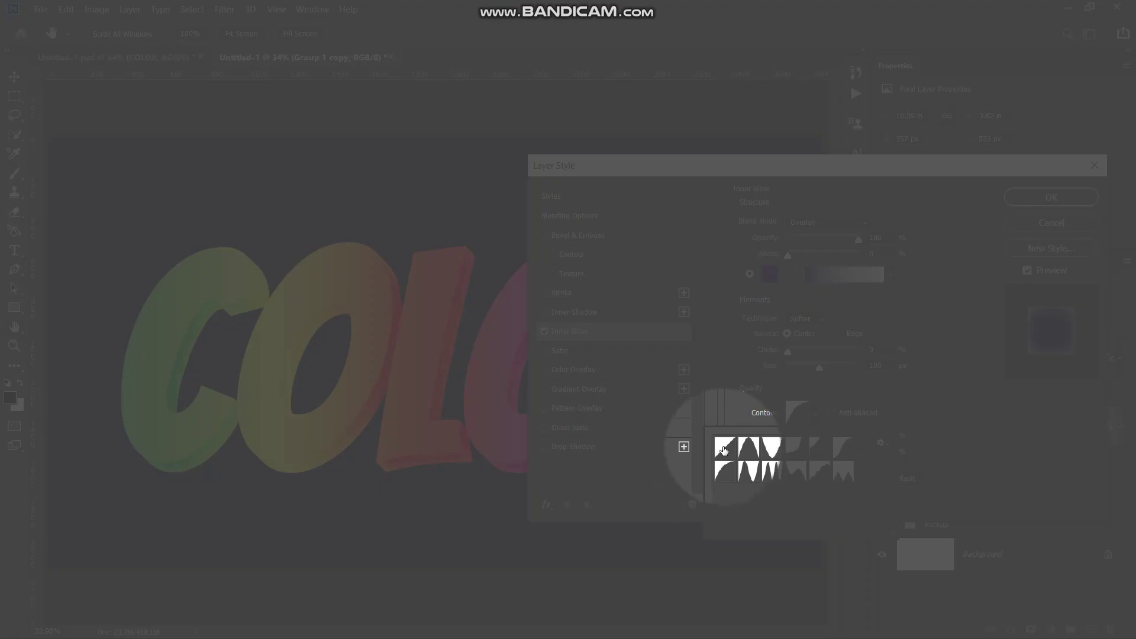
left_click(724, 449)
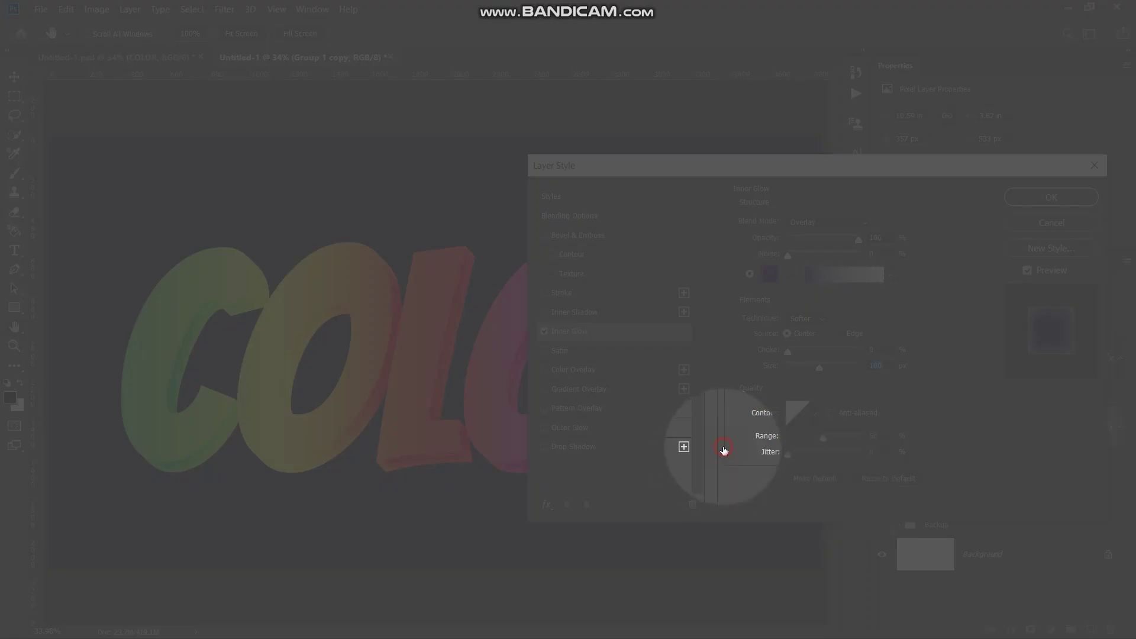
left_click(725, 448)
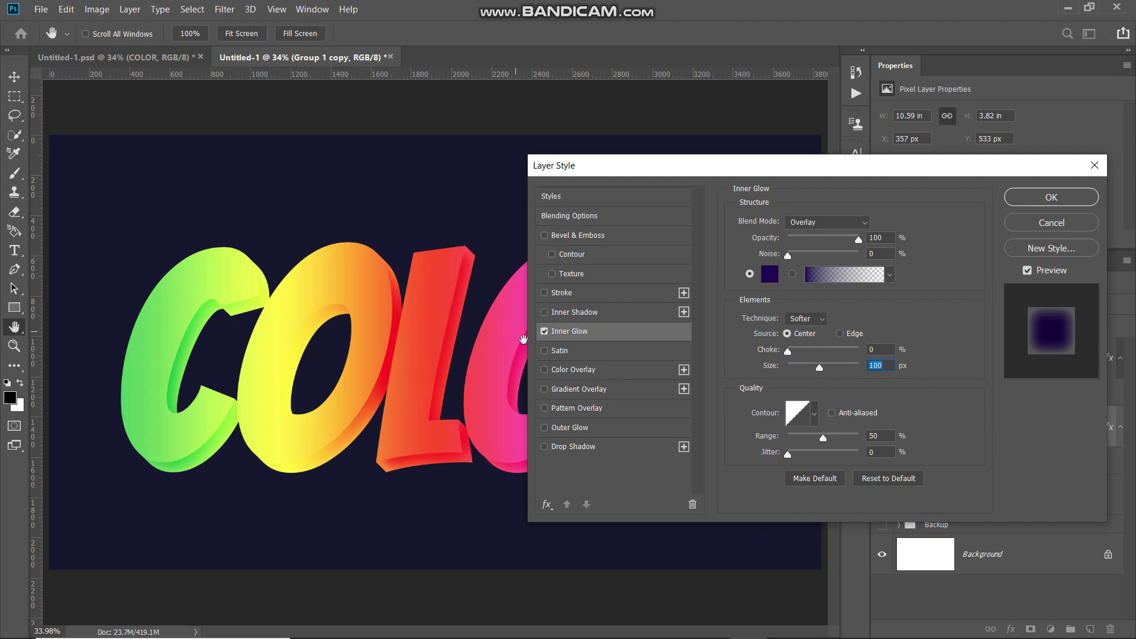
left_click(544, 332)
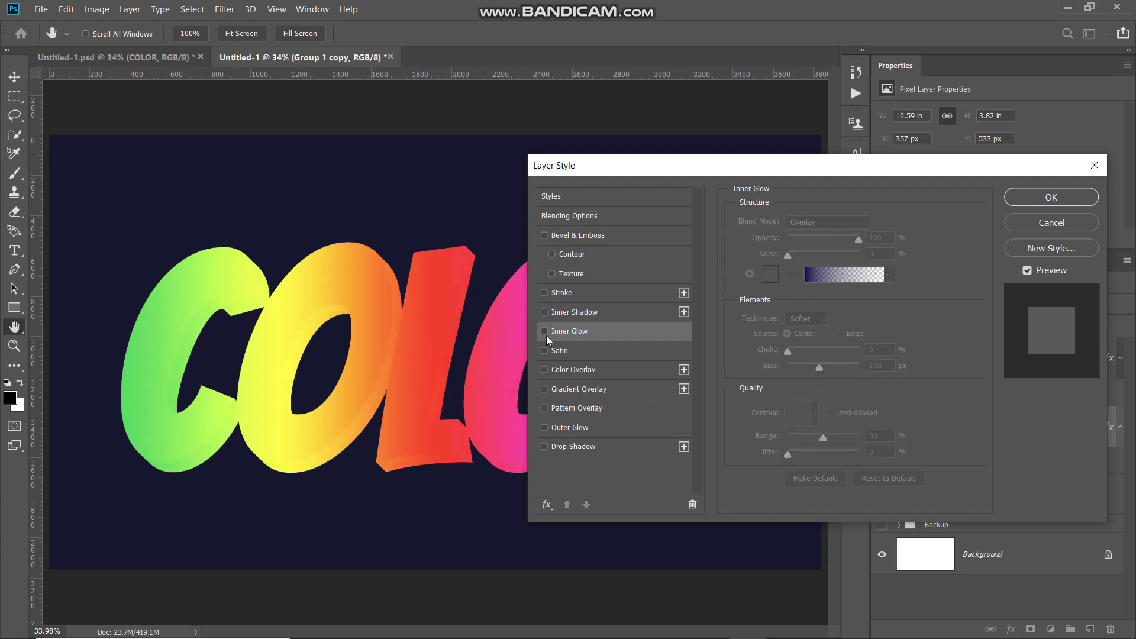
left_click(545, 332)
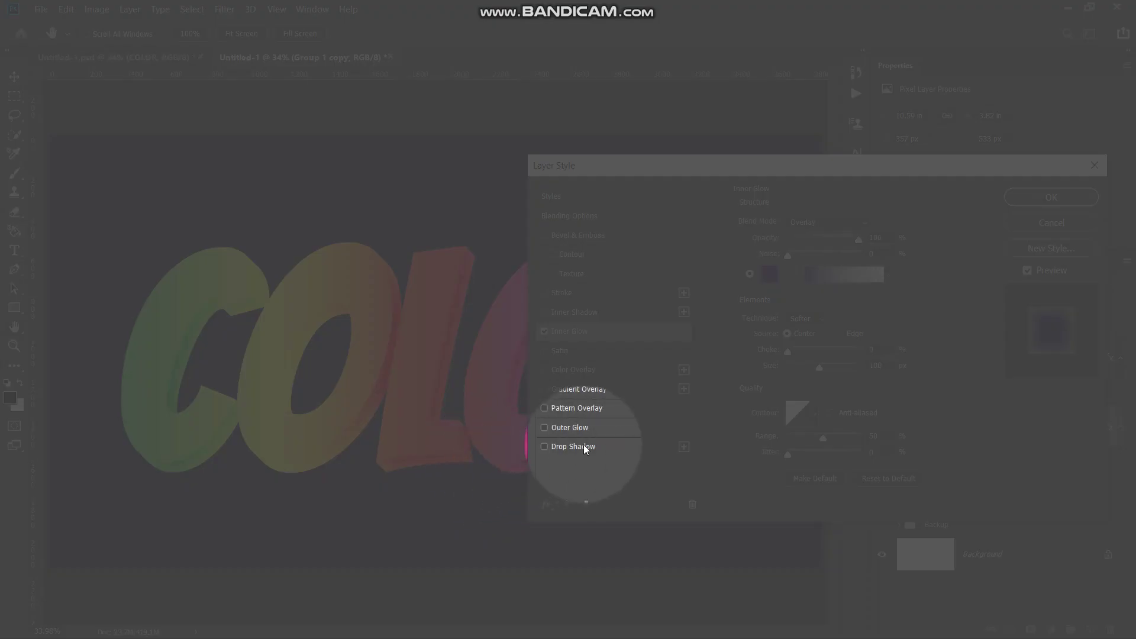
- Add a Drop Shadow to the merged layer, reset it to defaults, and set its blend mode to Soft Light with colour black (#000000)
left_click(584, 446)
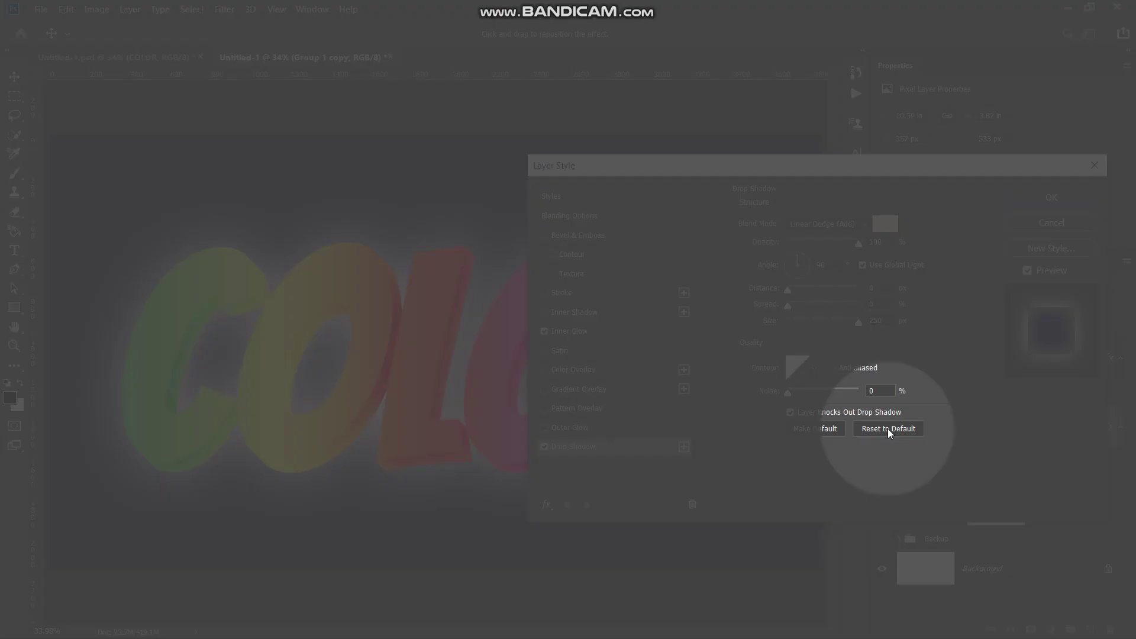
left_click(890, 430)
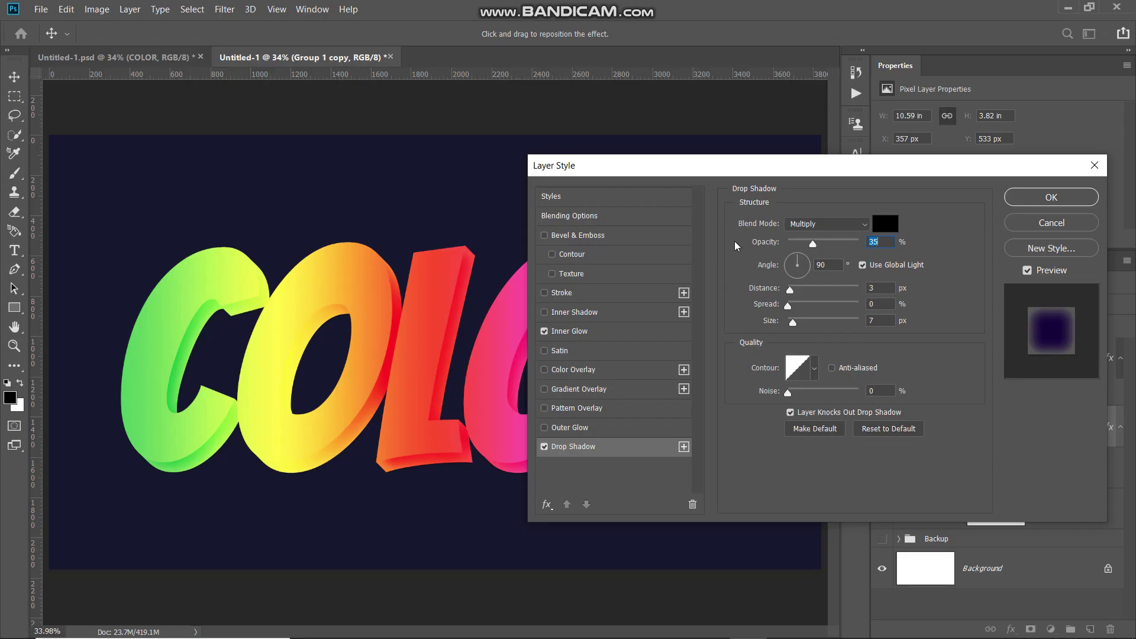
left_click(825, 223)
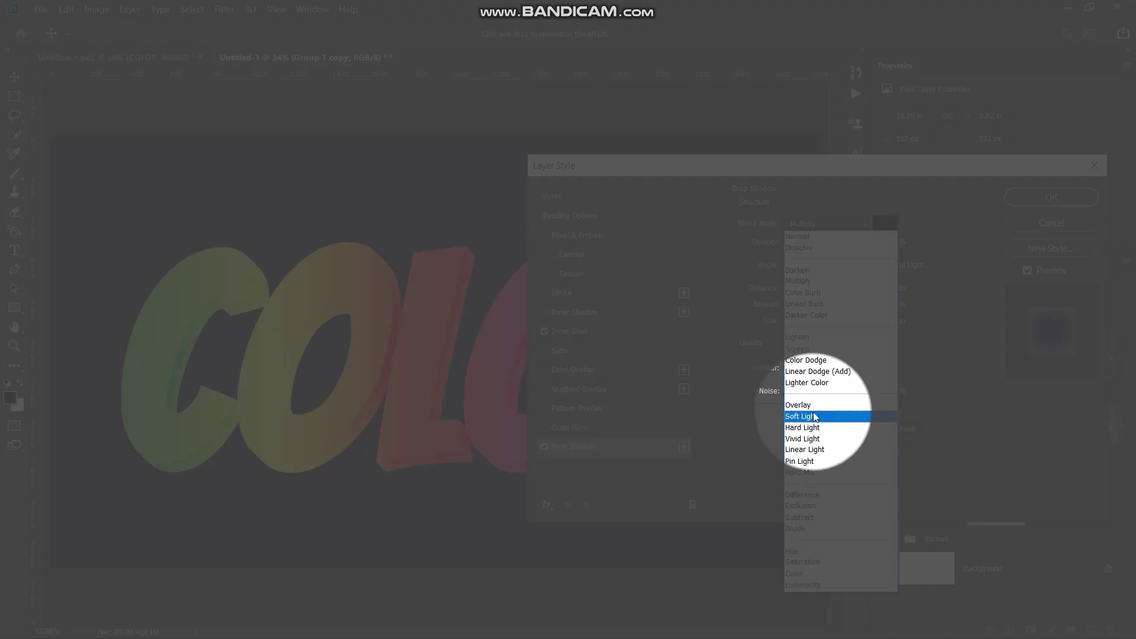
left_click(816, 416)
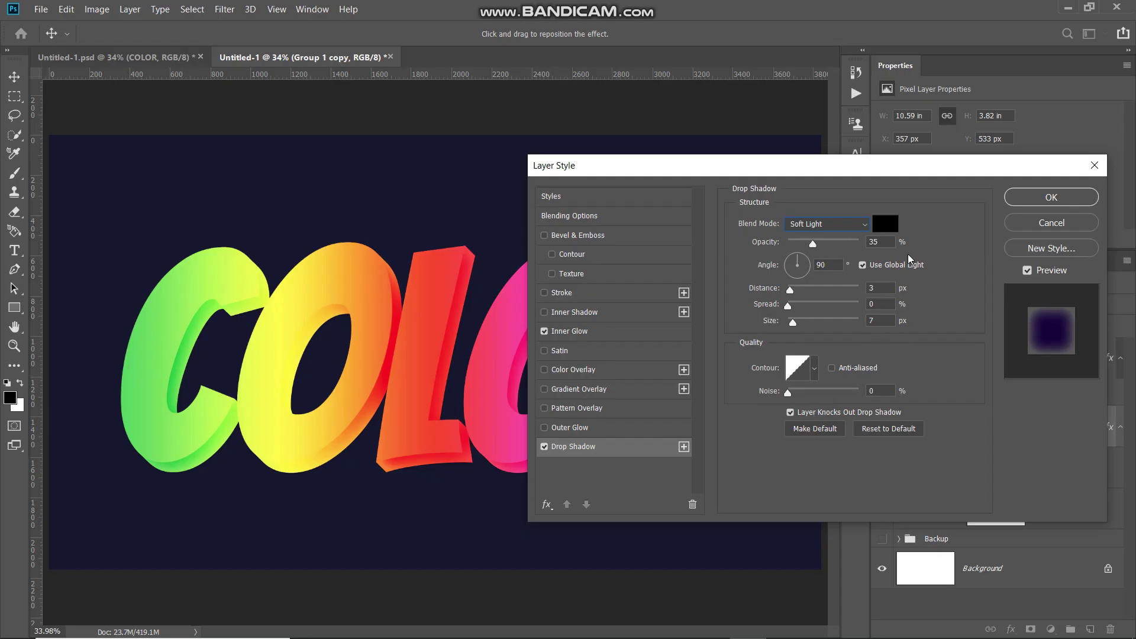
left_click(885, 223)
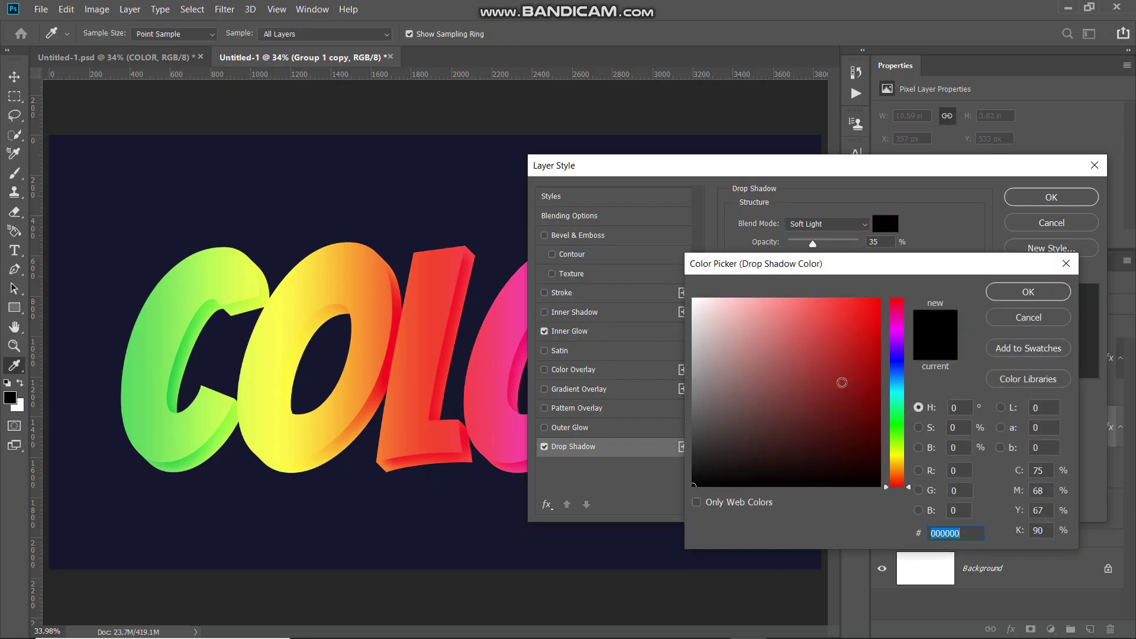
left_click(1027, 290)
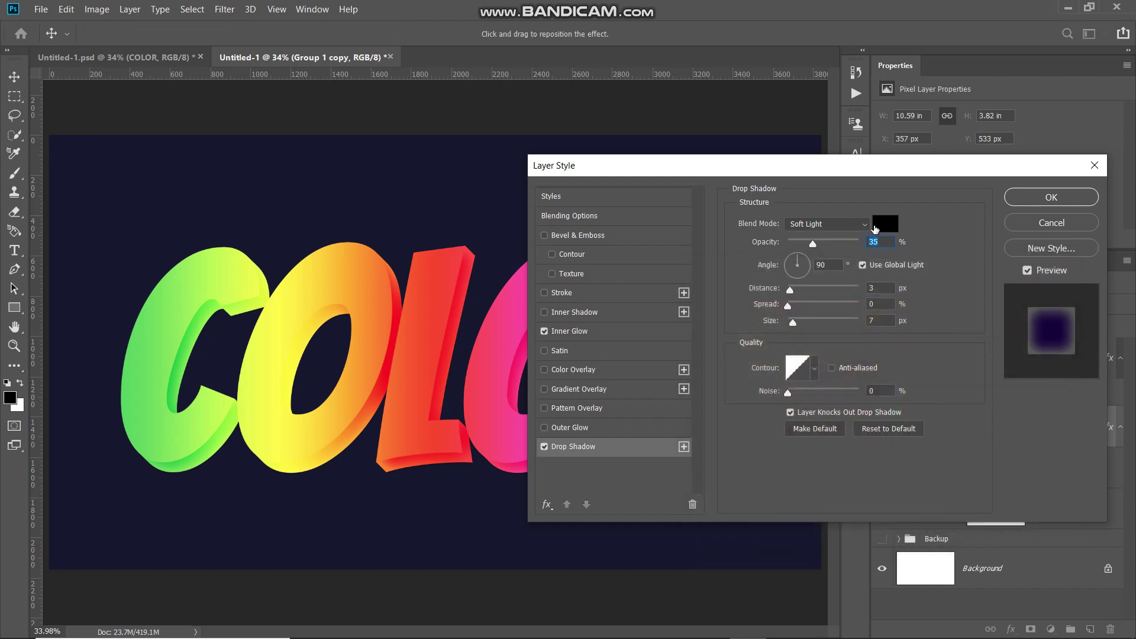
- Set the Drop Shadow's opacity to 70%, its distance to 95 px and its size to 90 px
key("BackSpace")
type("70")
left_click(841, 266)
left_click(884, 288)
key("BackSpace")
type("95")
left_click(875, 304)
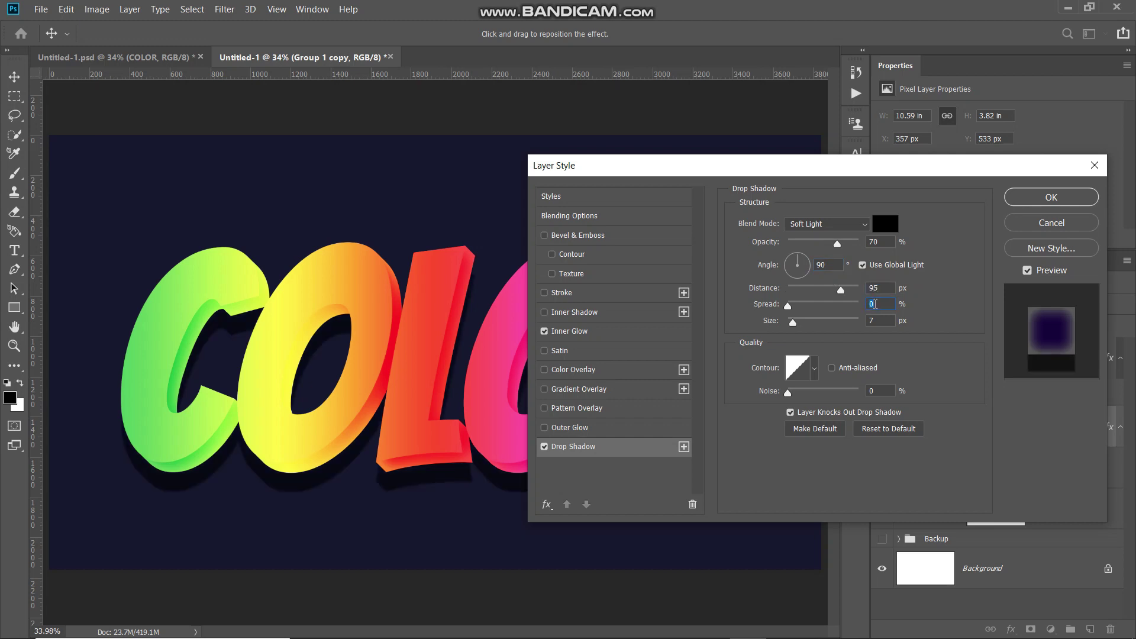
key("Tab")
type("90")
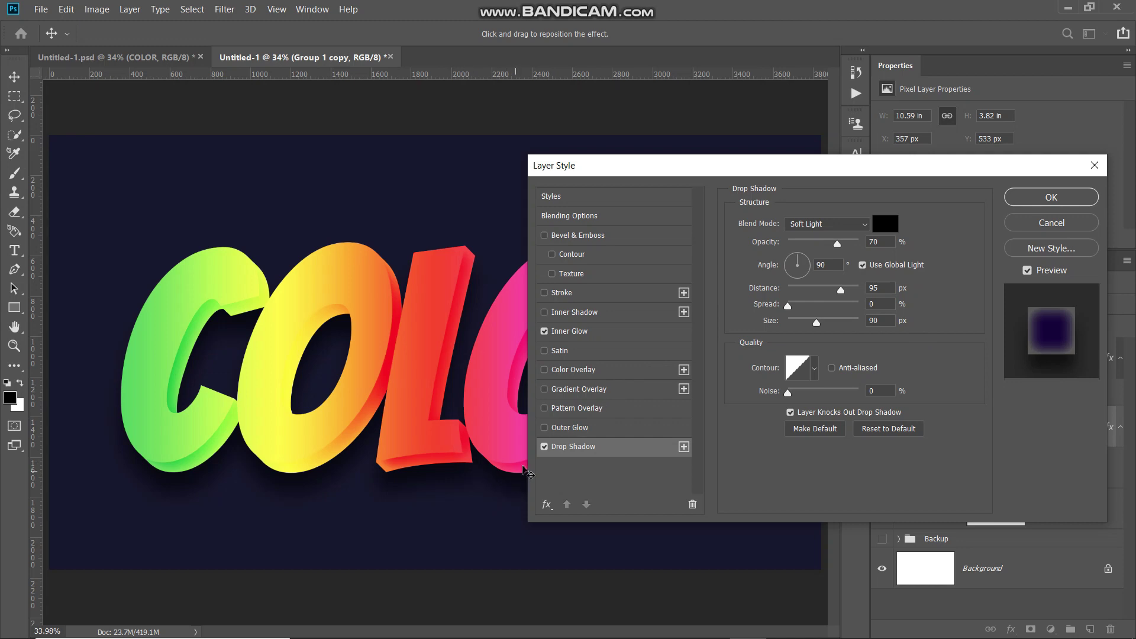
- Compare the text with the drop shadow off and on, and apply the layer style with the shadow enabled
left_click(545, 447)
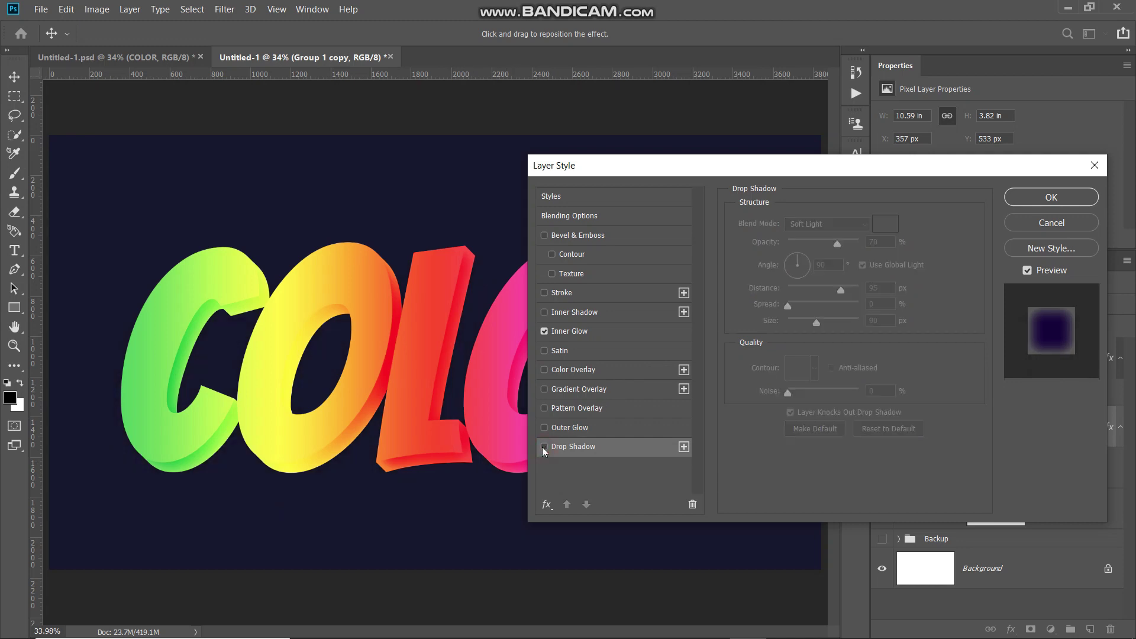
left_click(544, 447)
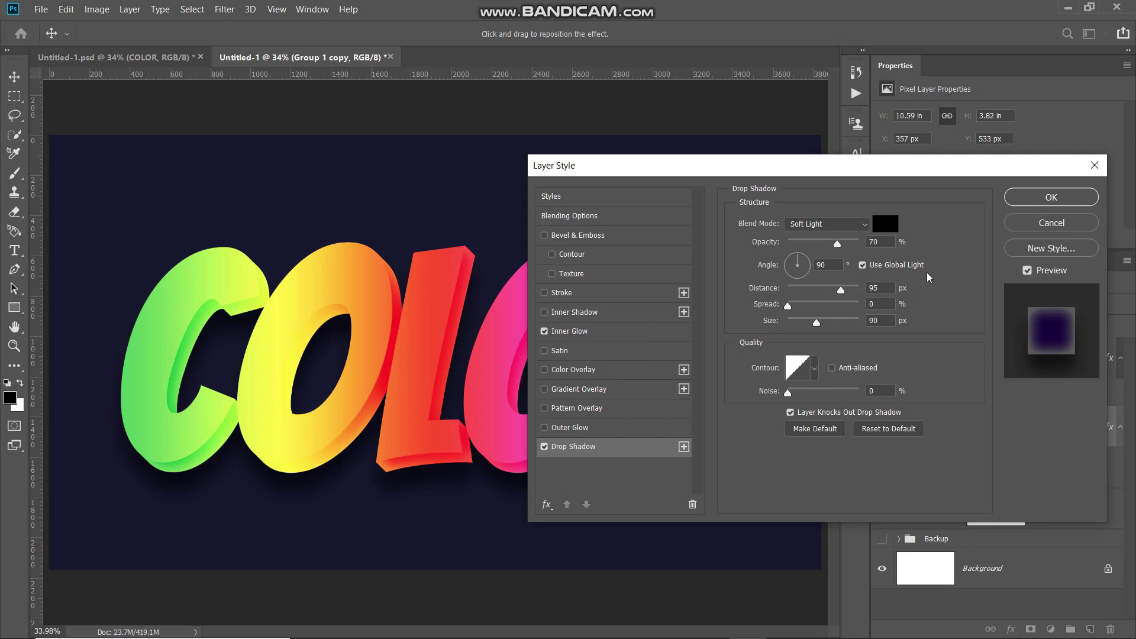
left_click(1035, 201)
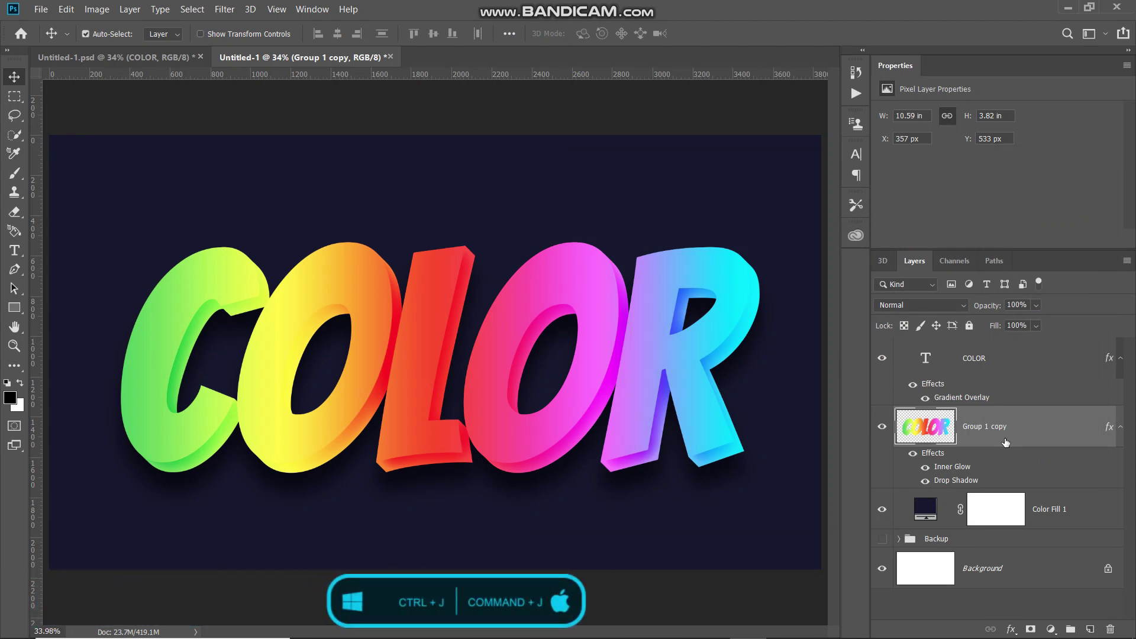
- Duplicate the Group 1 copy layer, clear the duplicate's layer style and set its fill to 0%
key("ctrl+j")
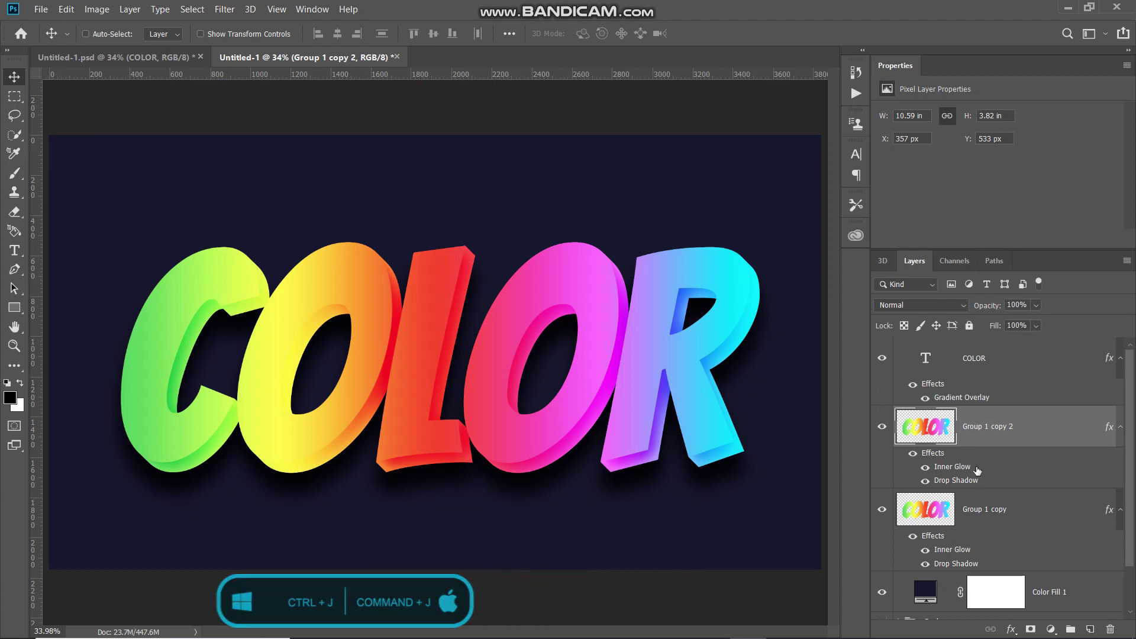
right_click(1054, 432)
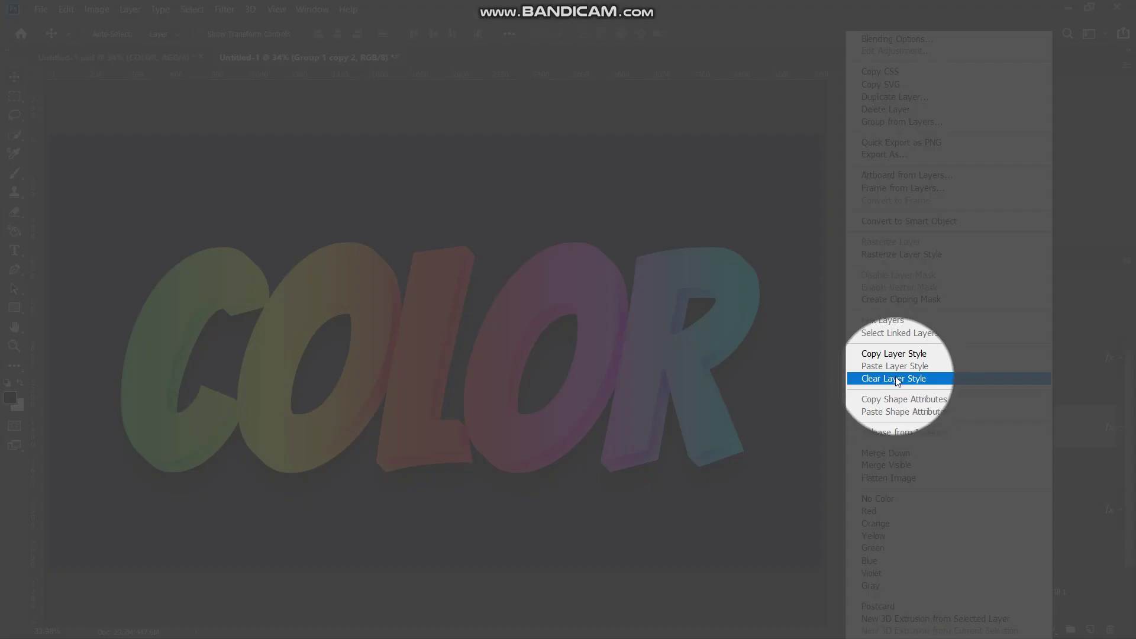
left_click(898, 378)
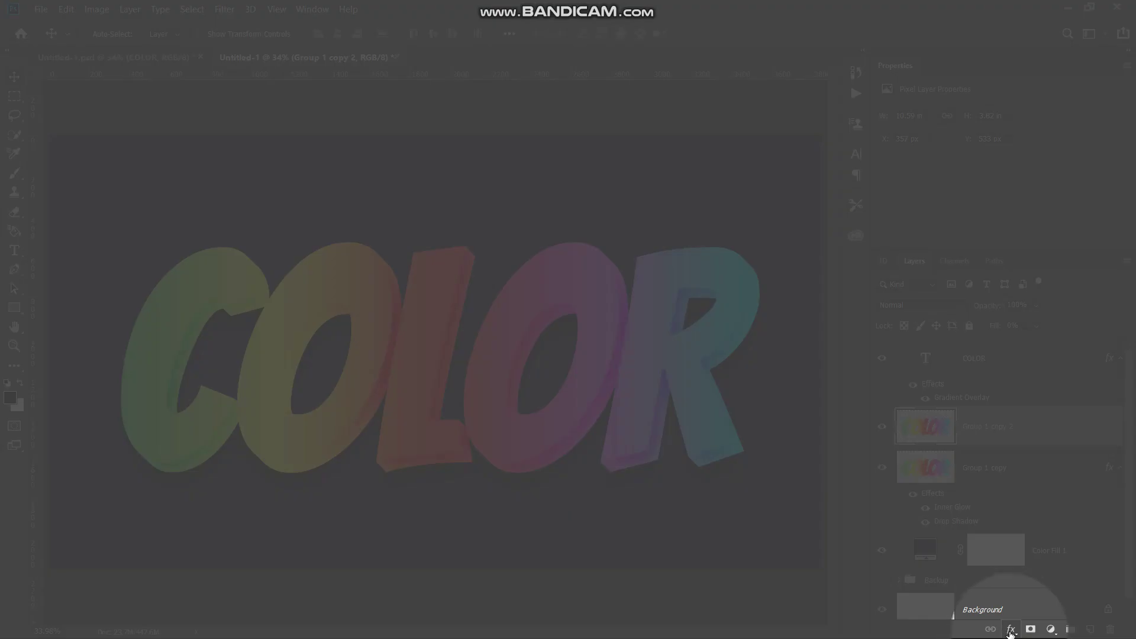
- Add an Inner Glow to the Group 1 copy 2 layer with blend mode Overlay and colour #af80d1
left_click(1011, 630)
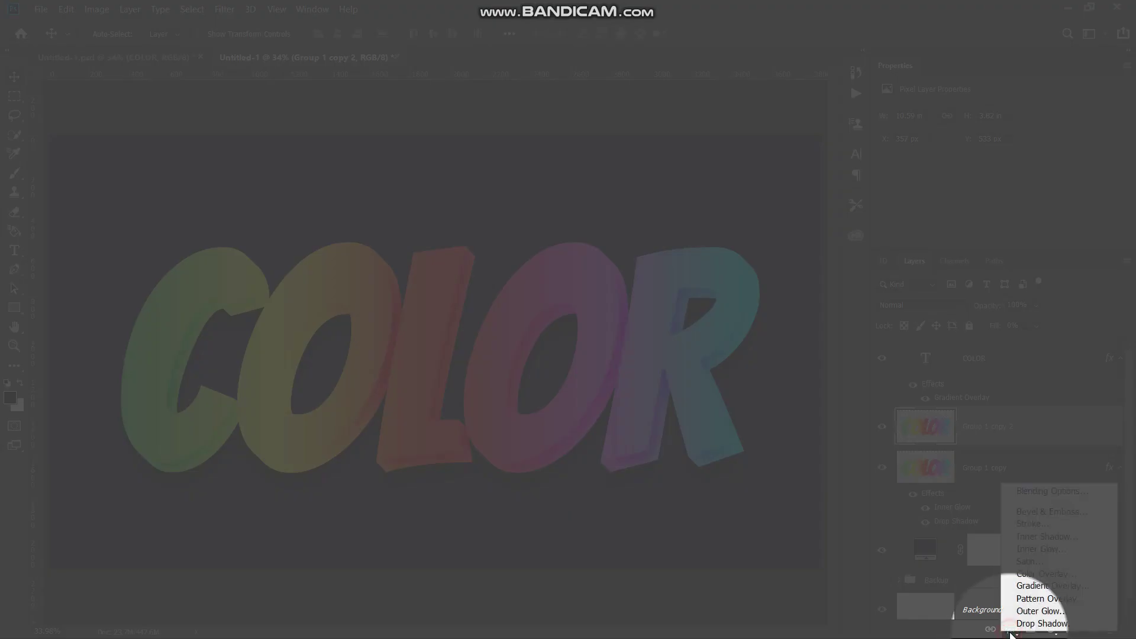
left_click(1045, 549)
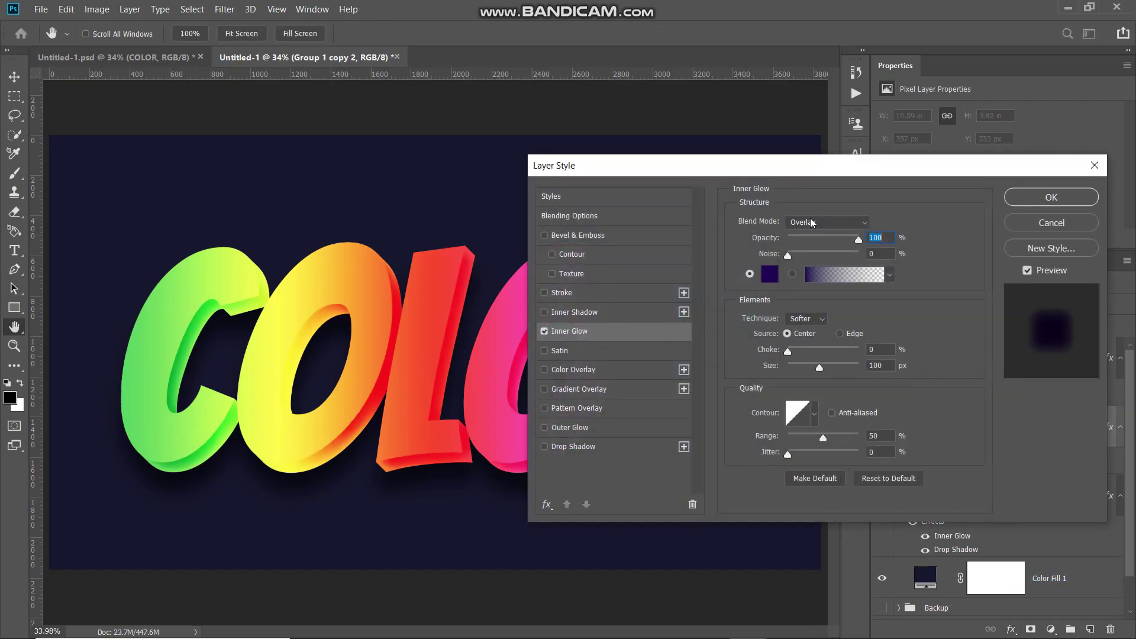
left_click(812, 222)
left_click(805, 410)
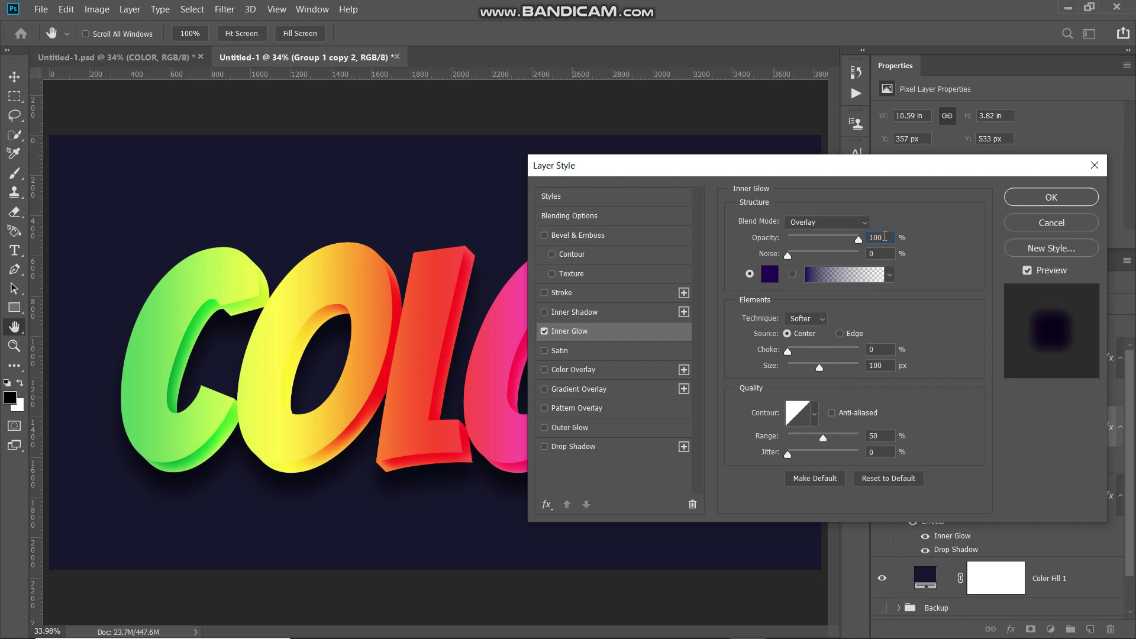
left_click(890, 254)
left_click(768, 275)
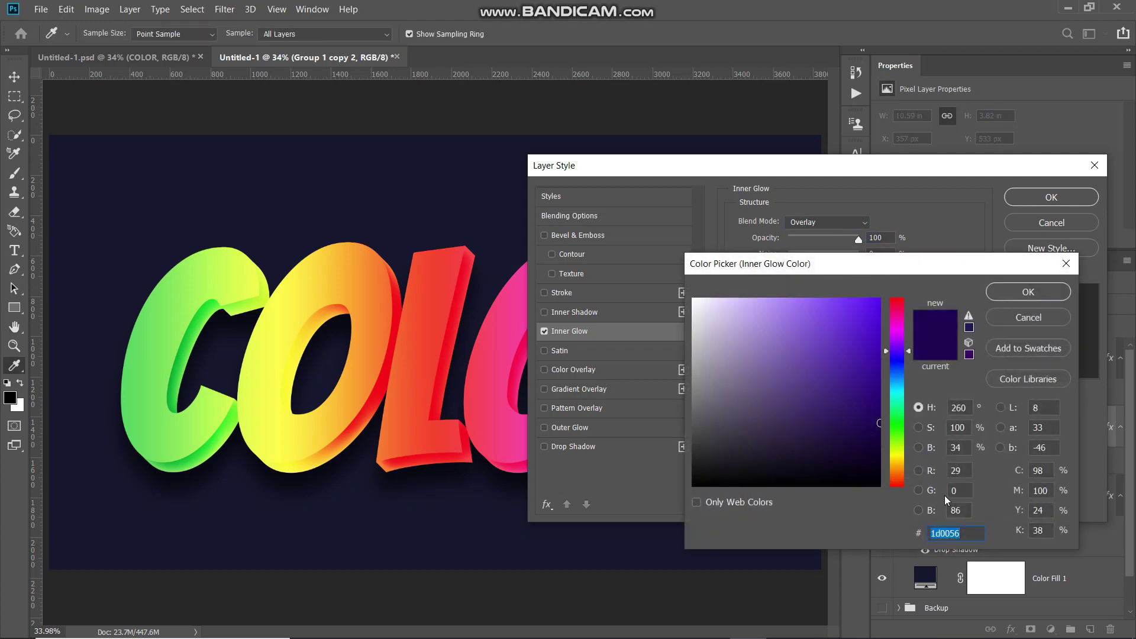
type("af")
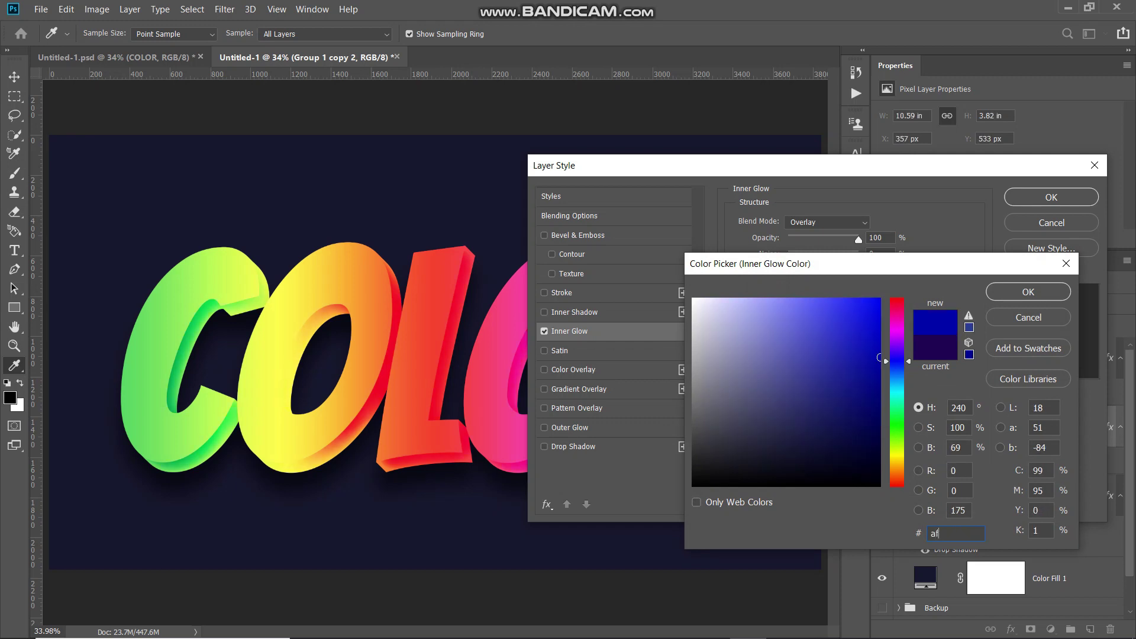
type("80d1")
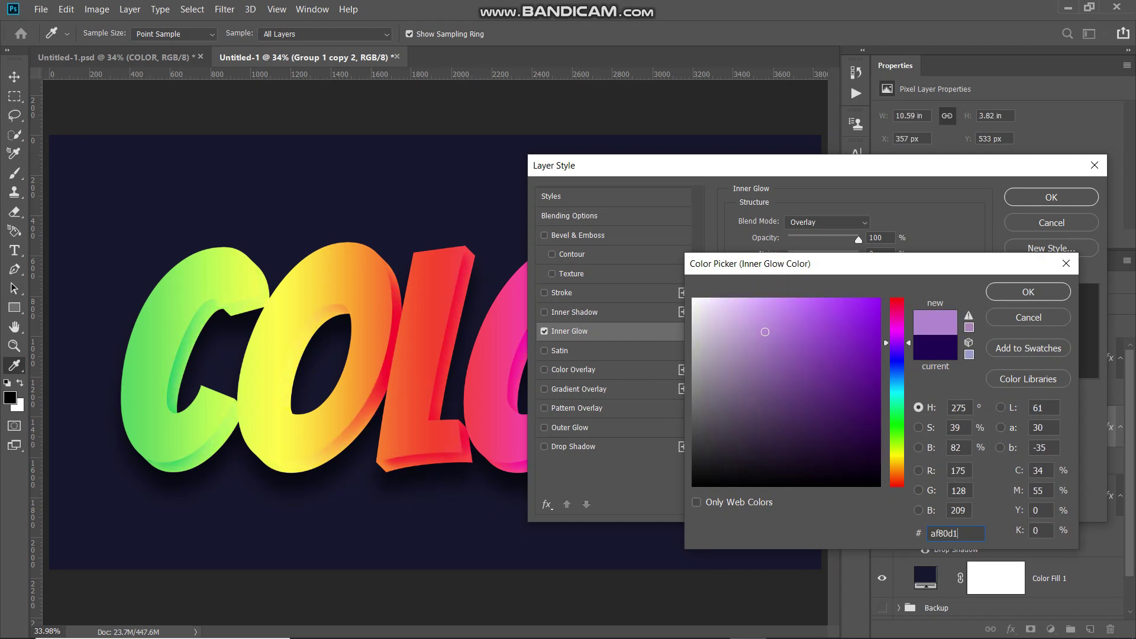
left_click(1003, 296)
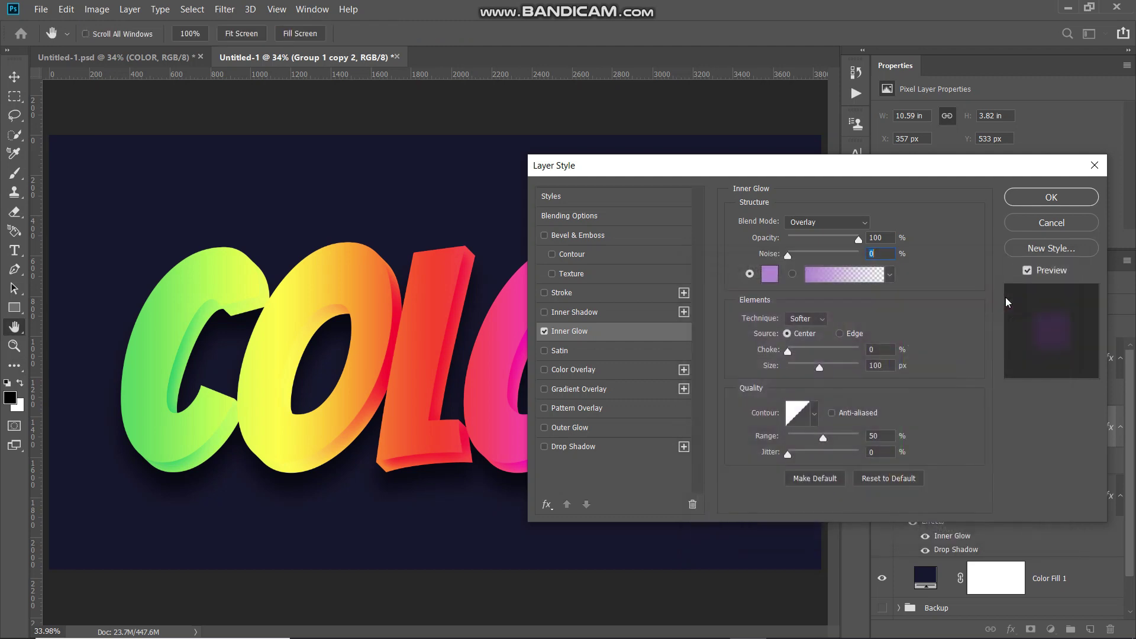
- Set the Inner Glow technique to Softer, its source to Edge and its size to 170 px
left_click(803, 319)
left_click(799, 333)
left_click(840, 334)
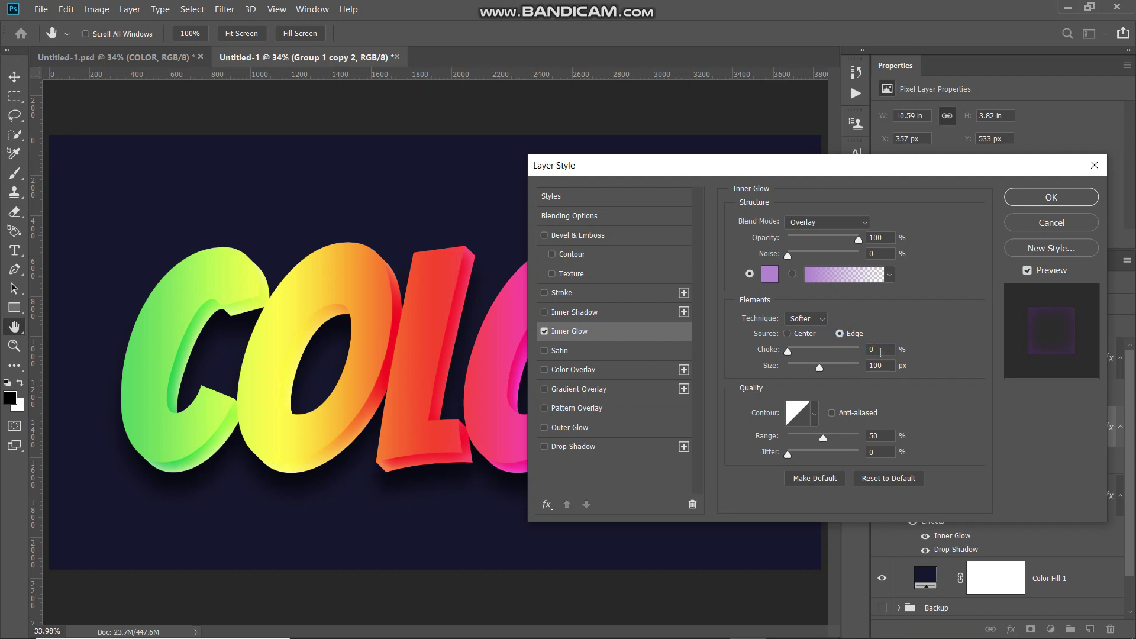
double_click(885, 371)
key("BackSpace")
type("170")
- Compare the new inner glow off and on up close on the first letters, and apply it to the layer
left_click(356, 333, "ctrl")
left_click(181, 419, "ctrl")
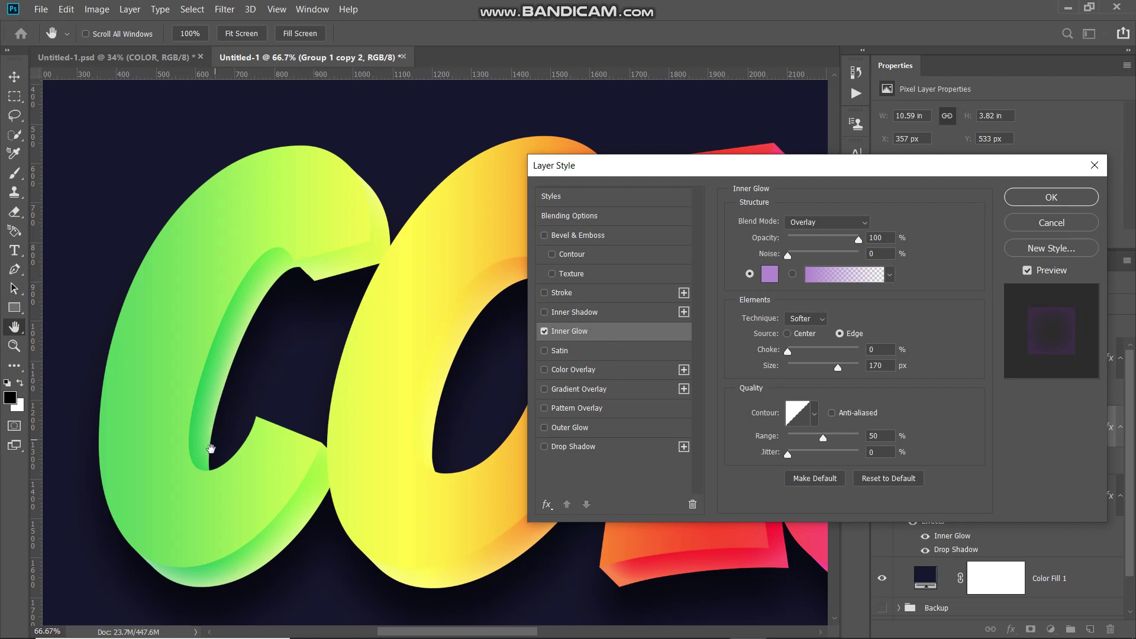
left_click(545, 332)
left_click(545, 332)
left_click(1027, 198)
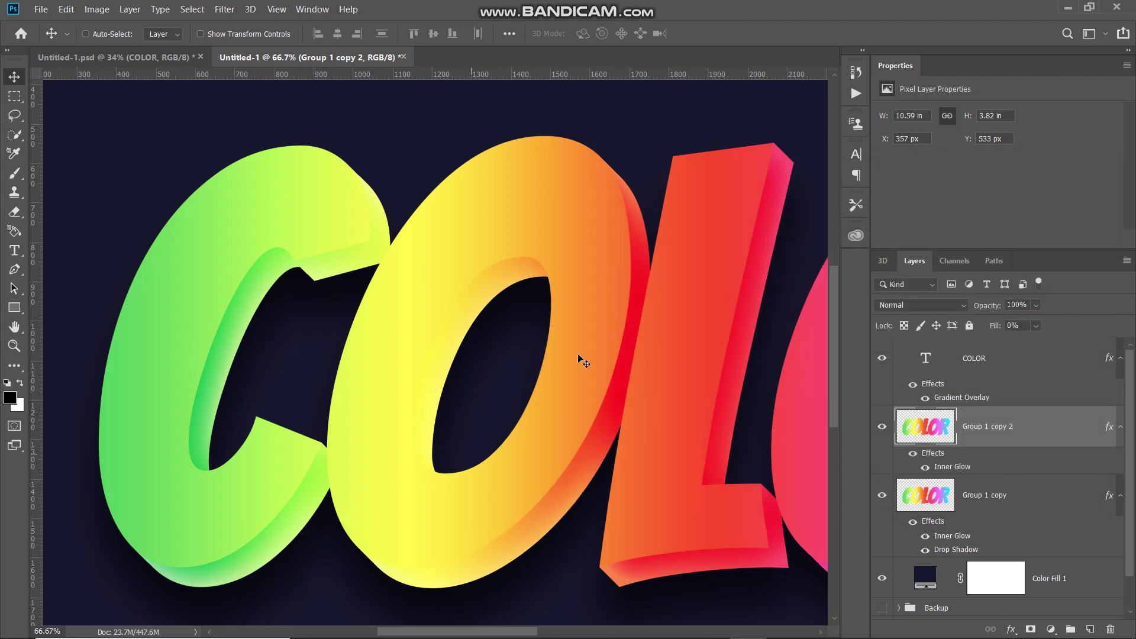
key("ctrl+0")
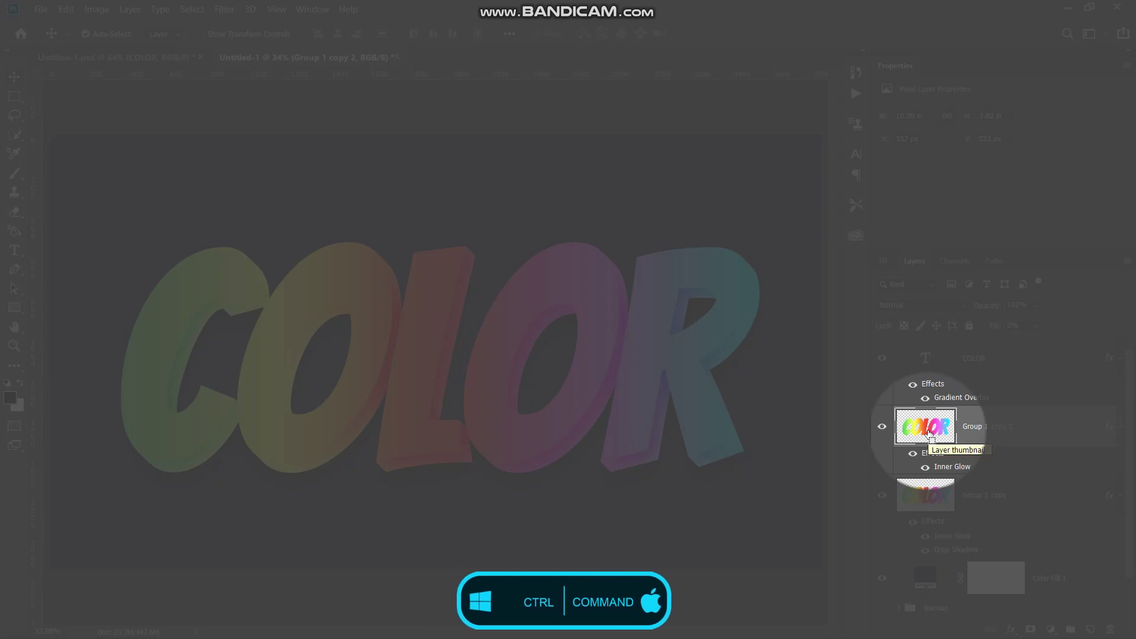
- Load the Group 1 copy 2 layer's outline as a selection and expand it by 150 pixels
left_click(928, 432, "ctrl")
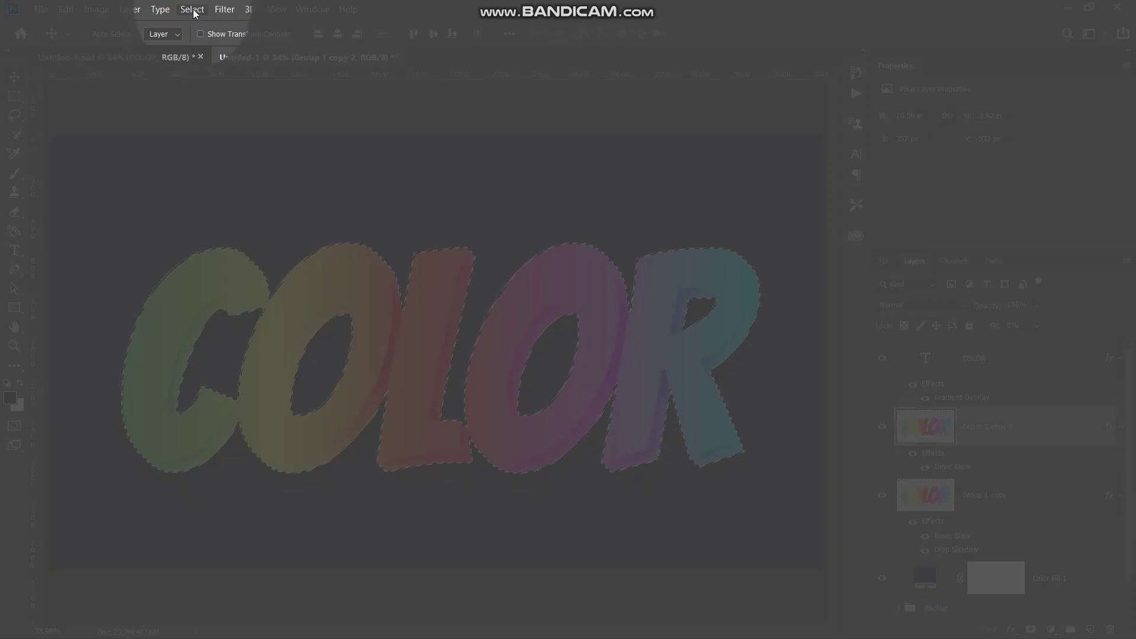
left_click(184, 8)
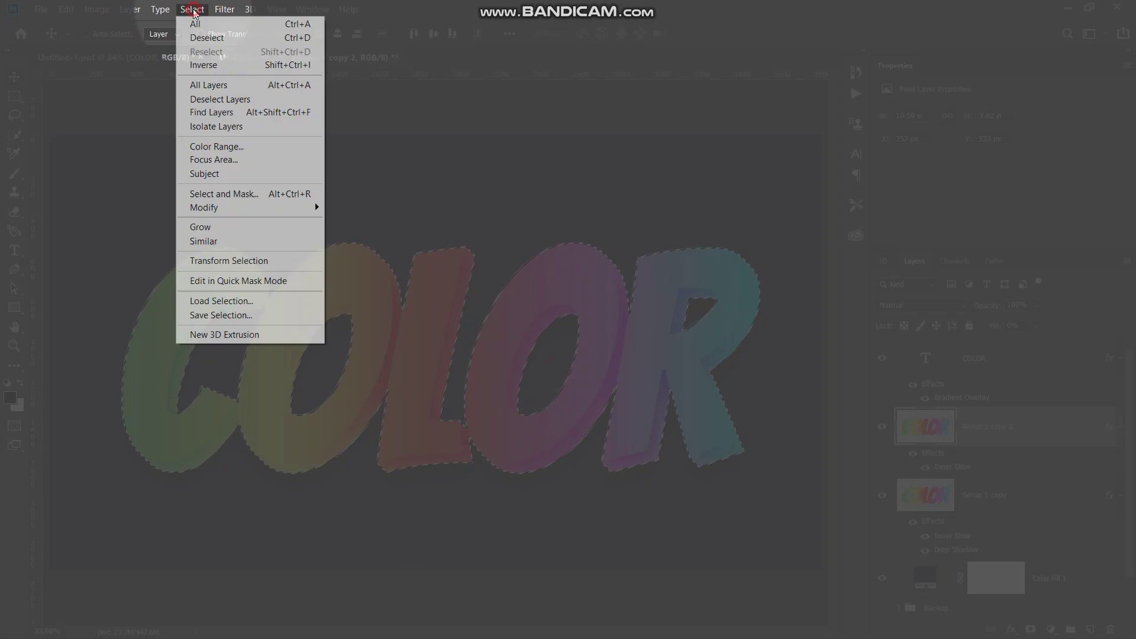
mouse_move(210, 210)
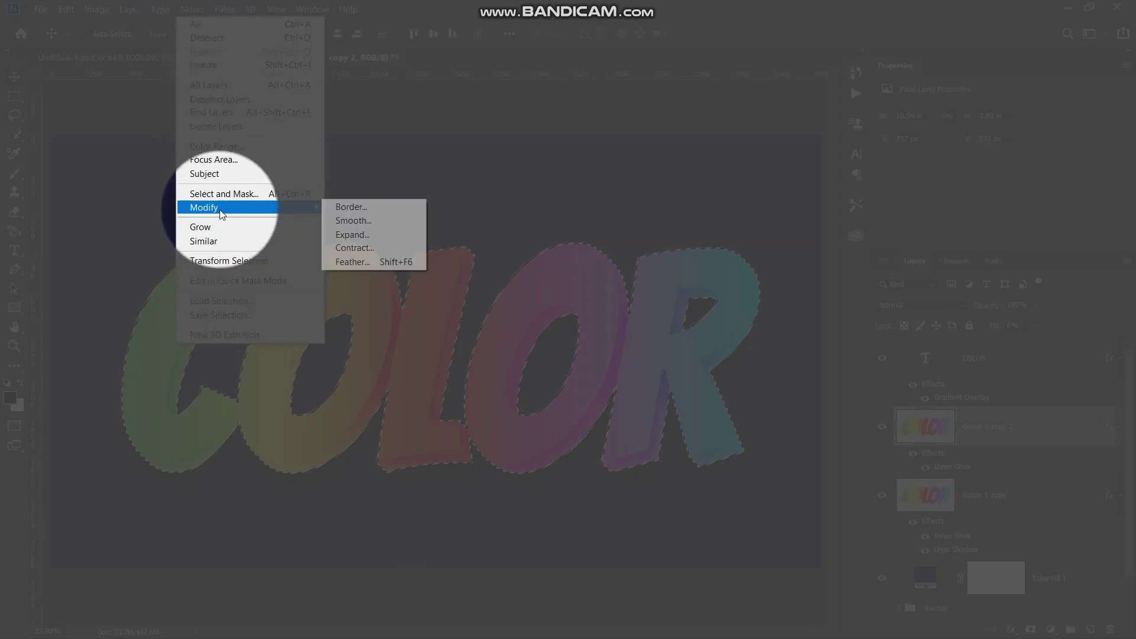
left_click(358, 235)
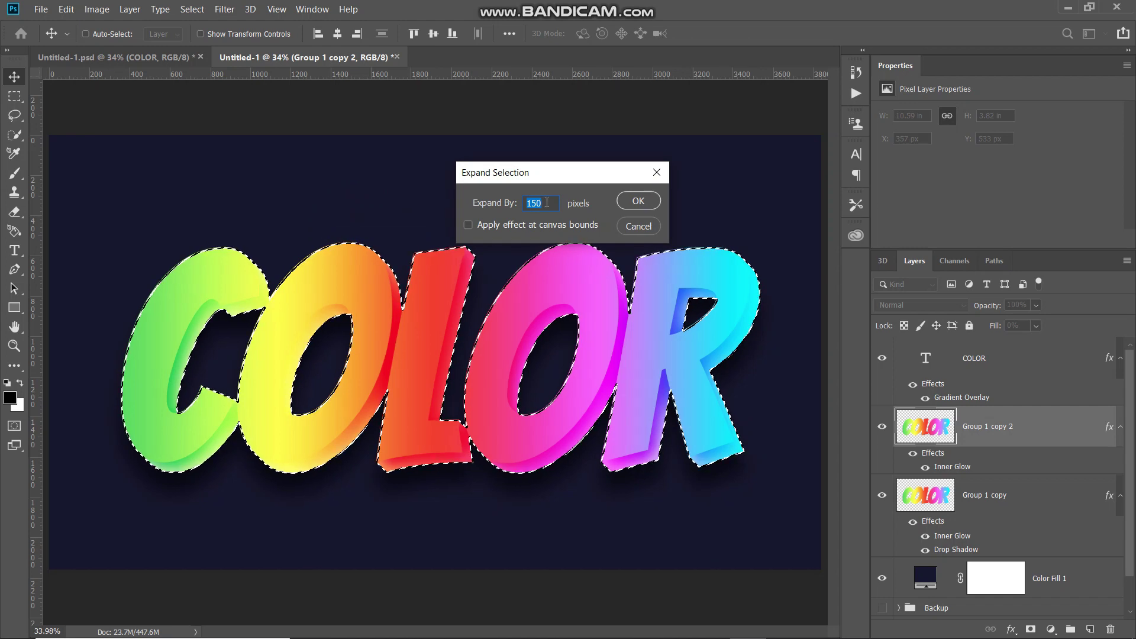
left_click(548, 203)
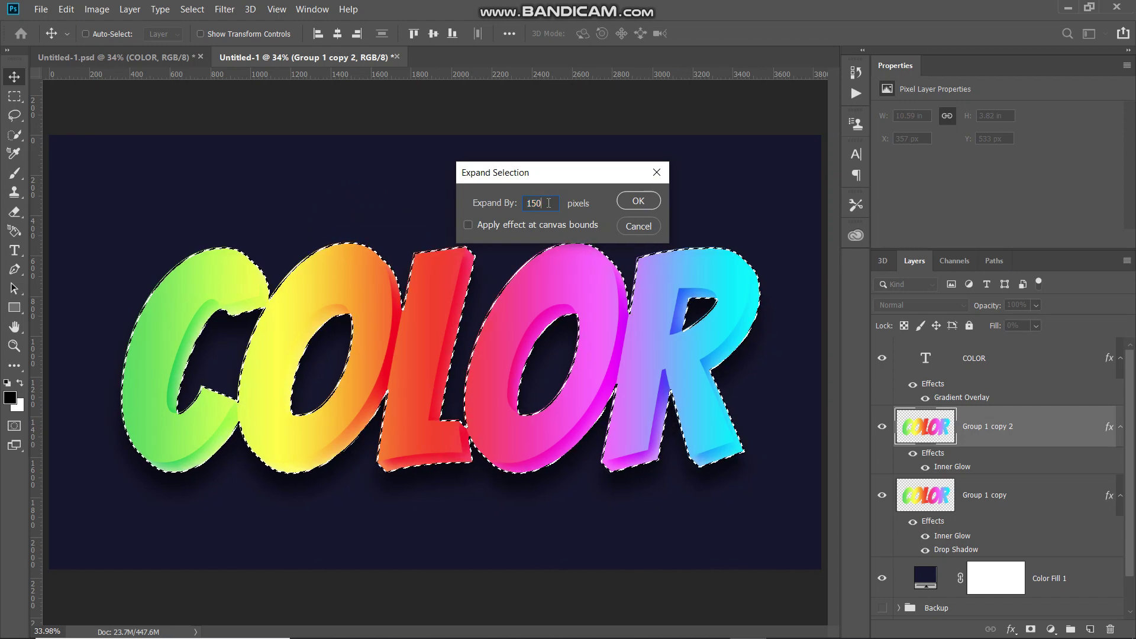
left_click(634, 201)
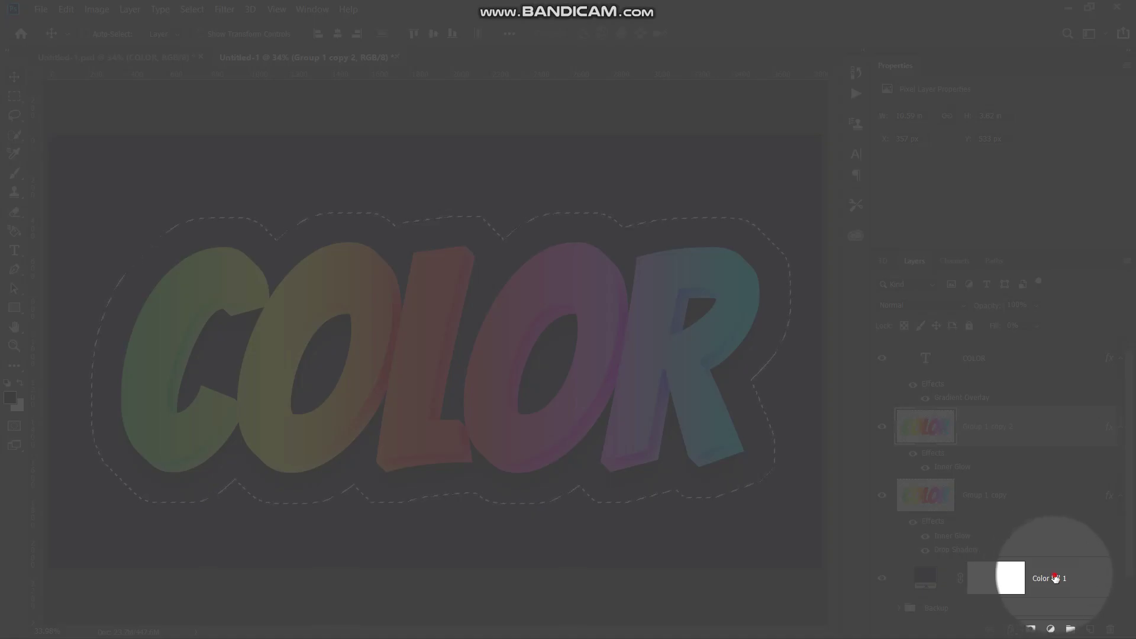
- Add a Gradient fill layer from the selection directly above Color Fill 1, using the Colorful gradient preset
left_click(1055, 578)
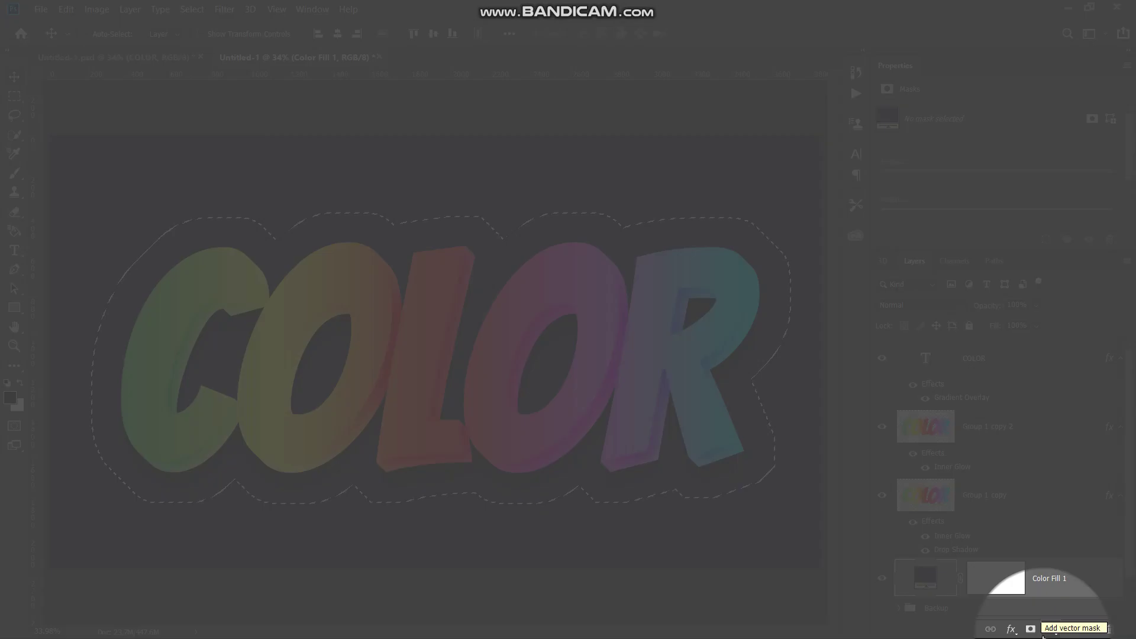
left_click(1051, 630)
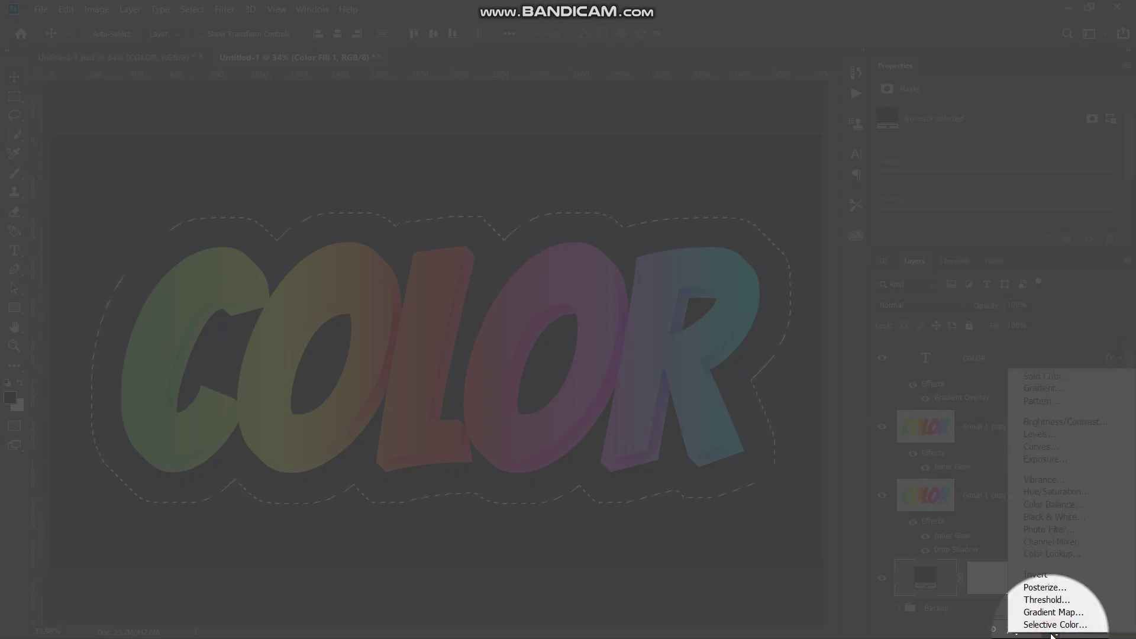
left_click(1036, 391)
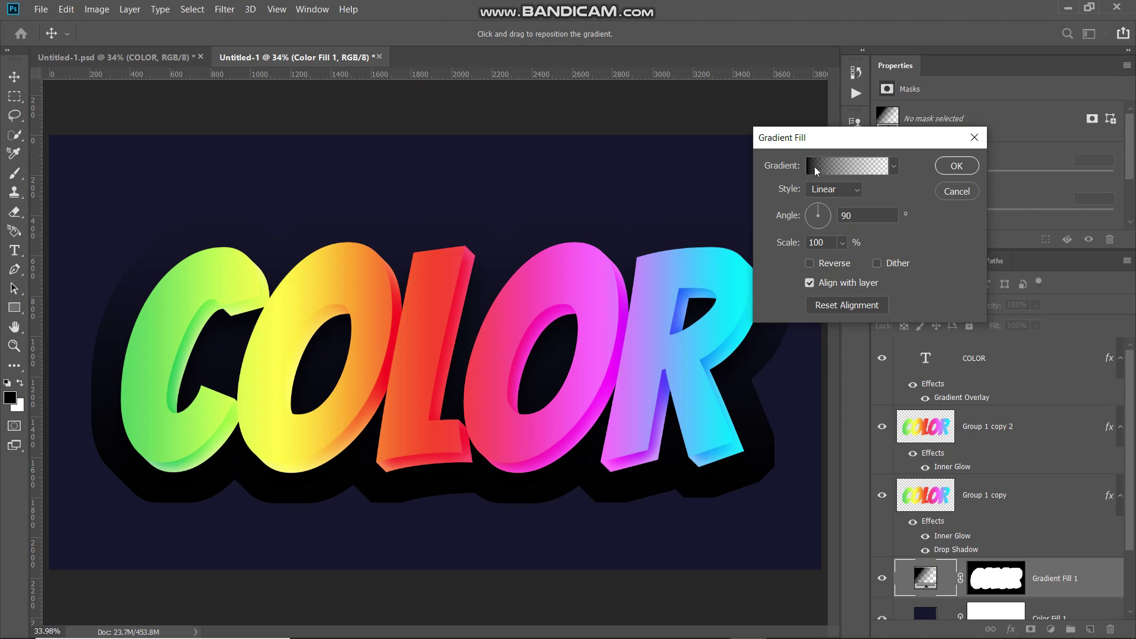
left_click(819, 167)
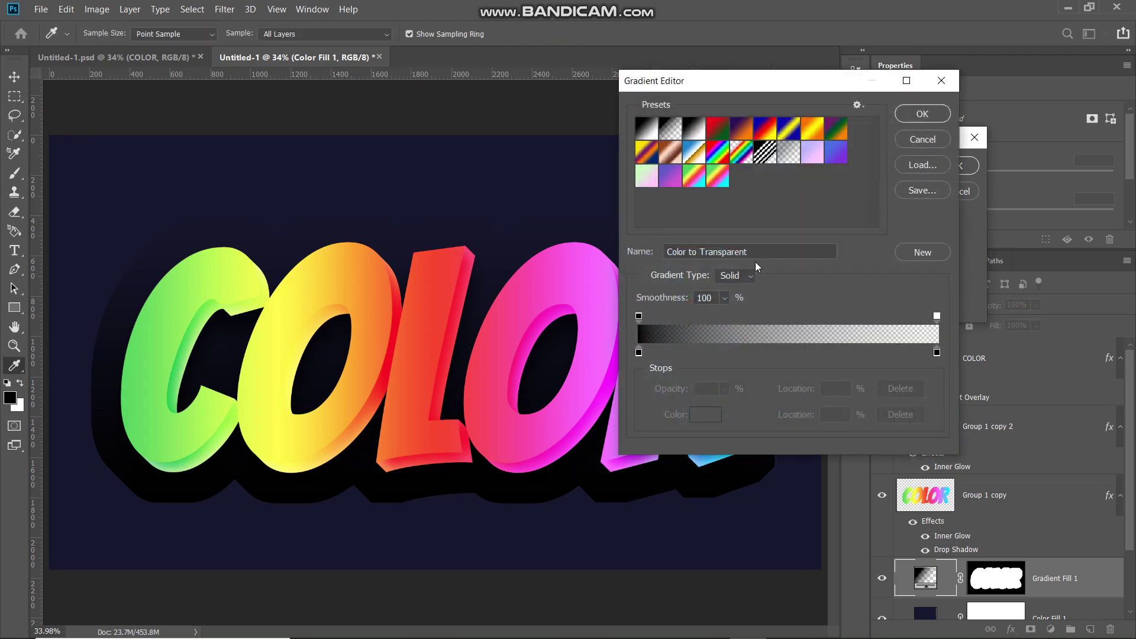
left_click(719, 178)
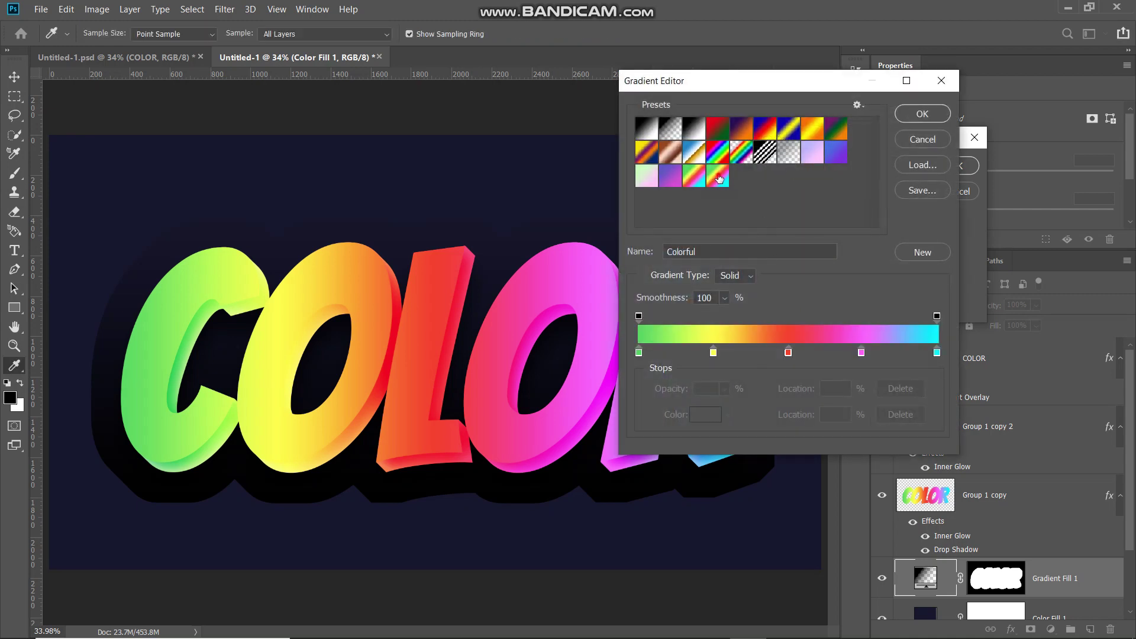
left_click(918, 113)
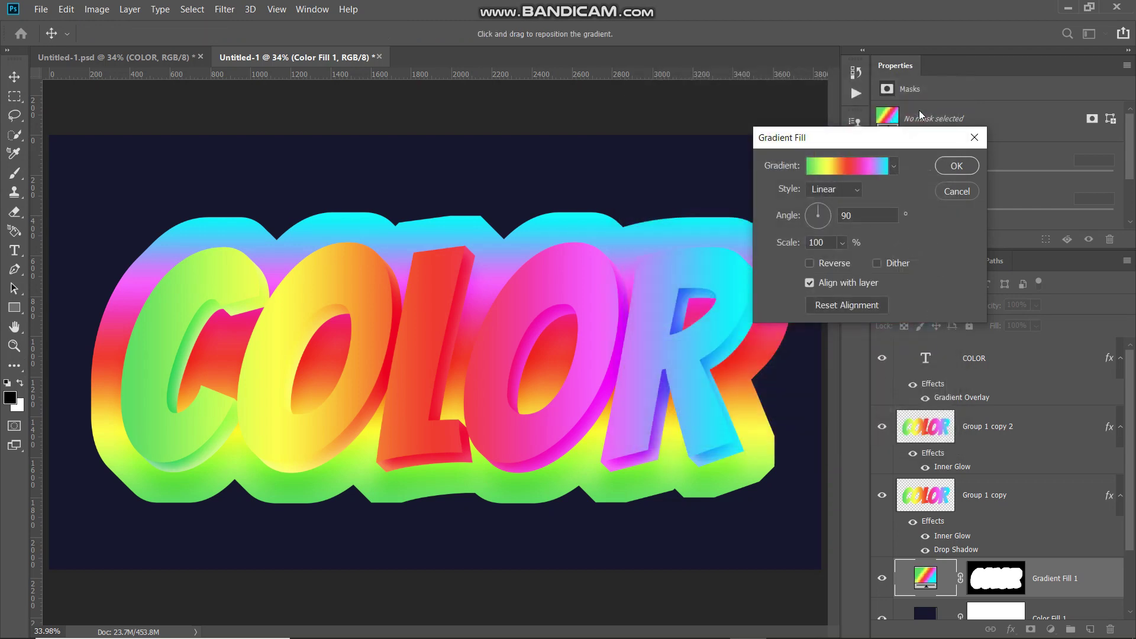
- Set the gradient fill's style to Linear and its angle to 0°, and convert the layer to a smart object
left_click(824, 190)
left_click(820, 202)
double_click(864, 210)
type("0")
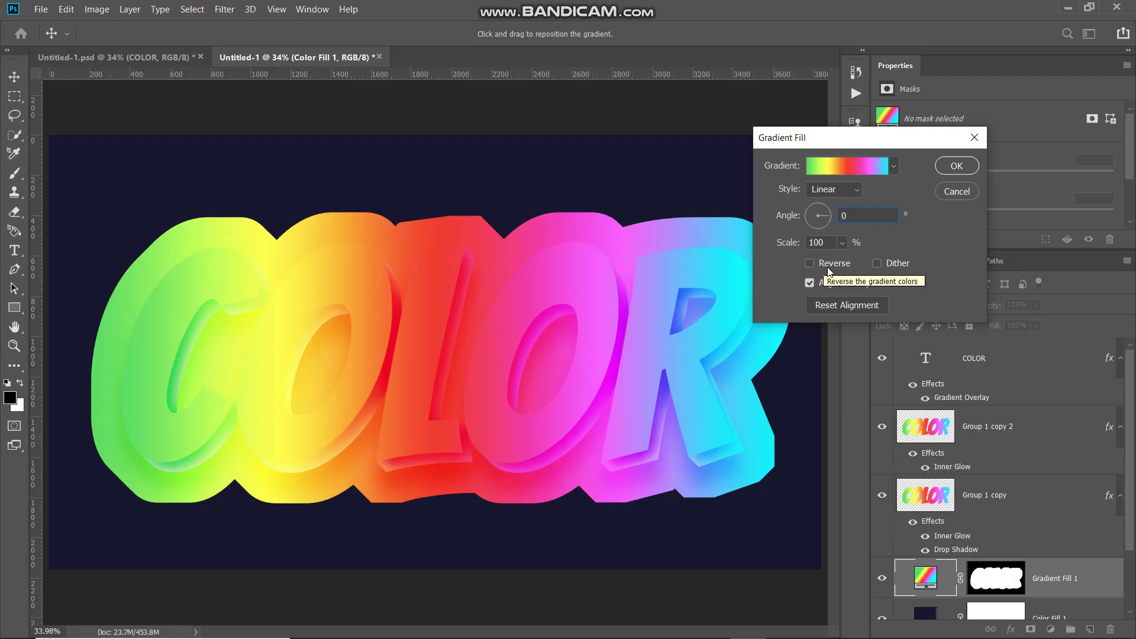
left_click(957, 167)
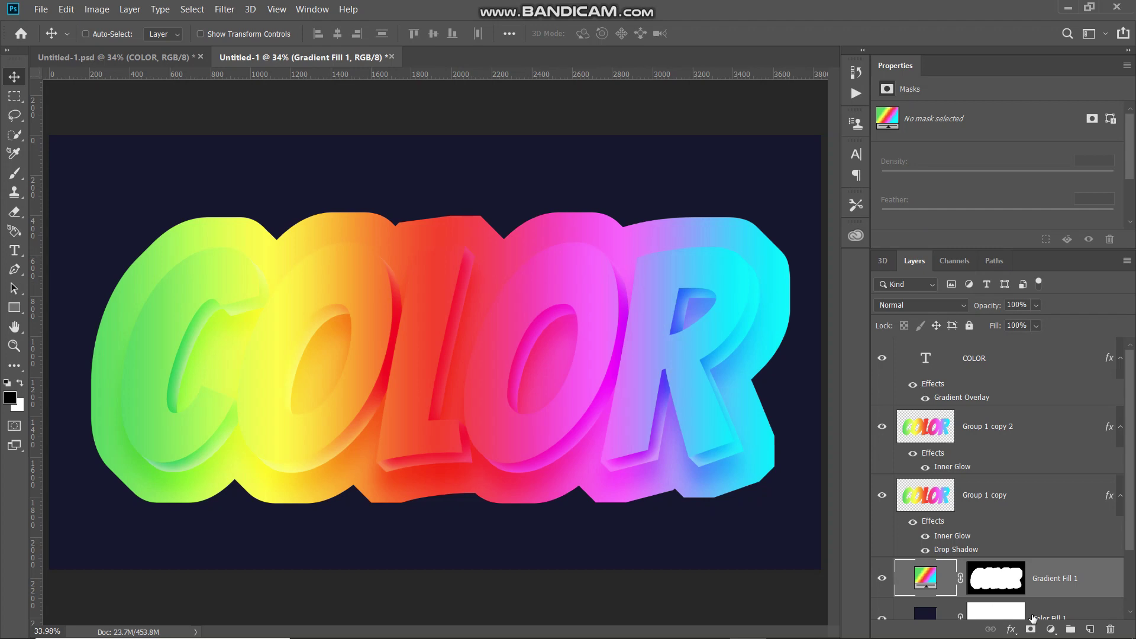
right_click(1095, 576)
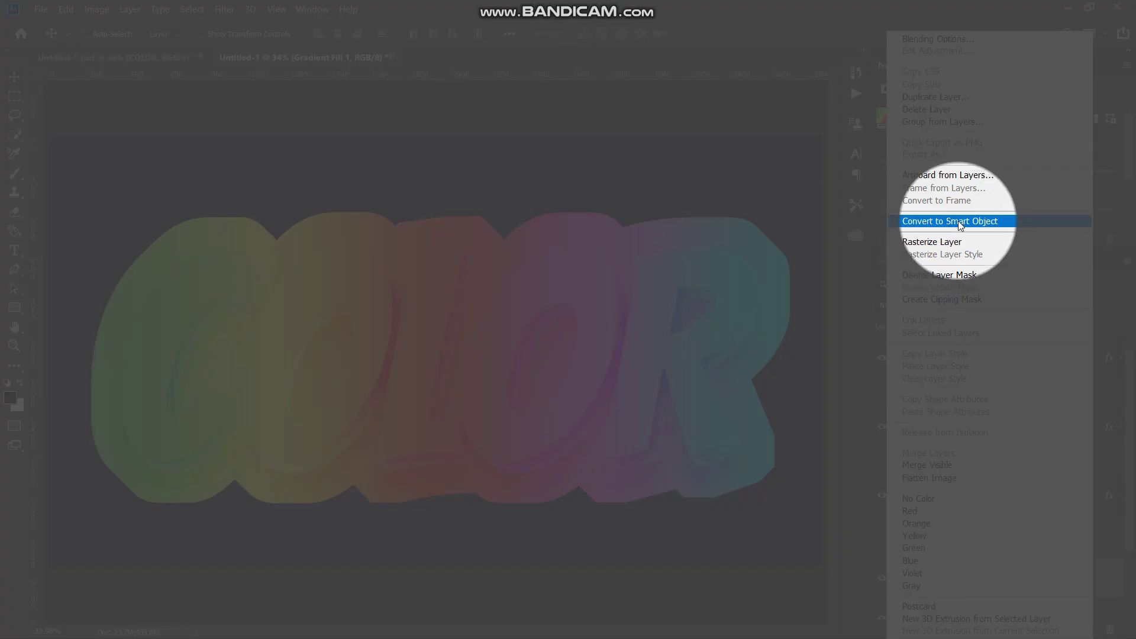
left_click(948, 223)
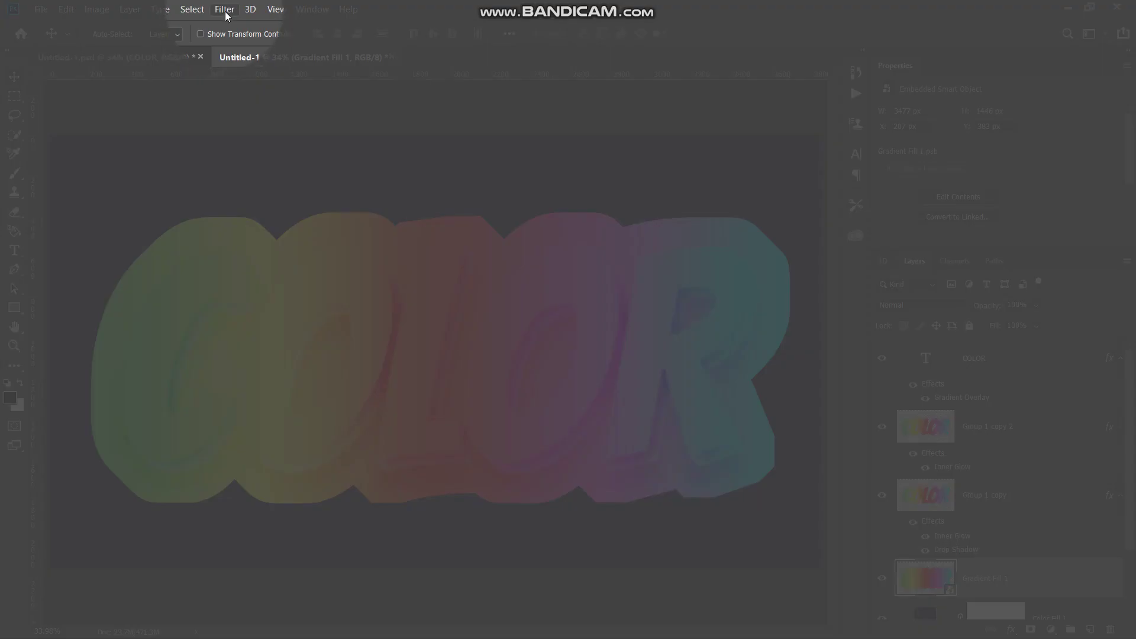
- Apply a Gaussian Blur with a 160-pixel radius to the Gradient Fill 1 smart object, comparing the preview off and on
left_click(225, 10)
mouse_move(259, 169)
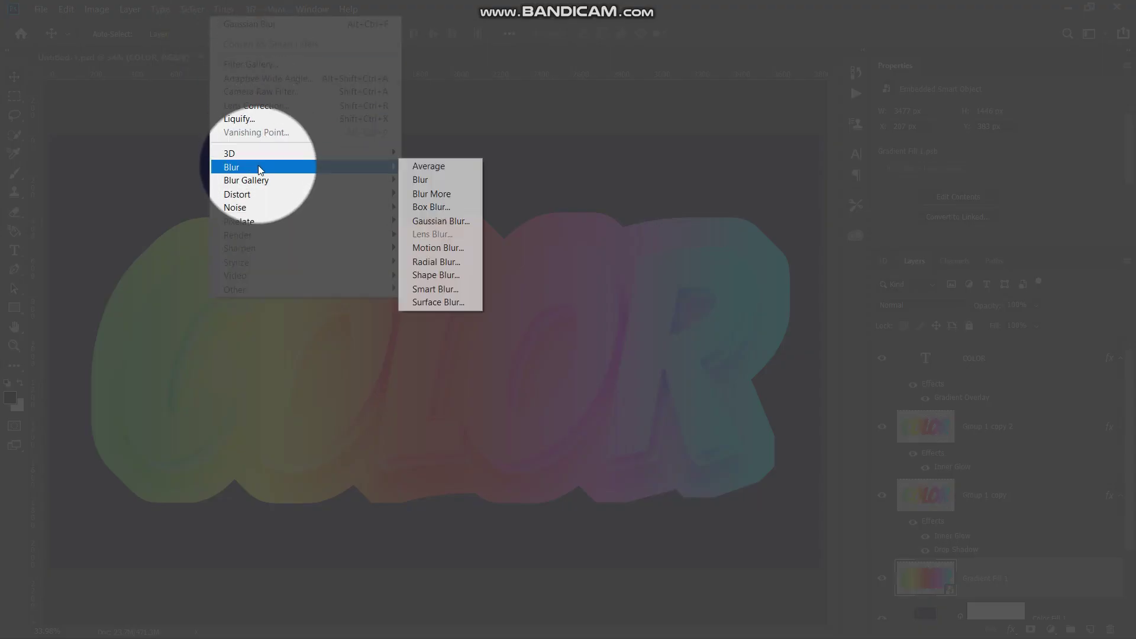
left_click(442, 222)
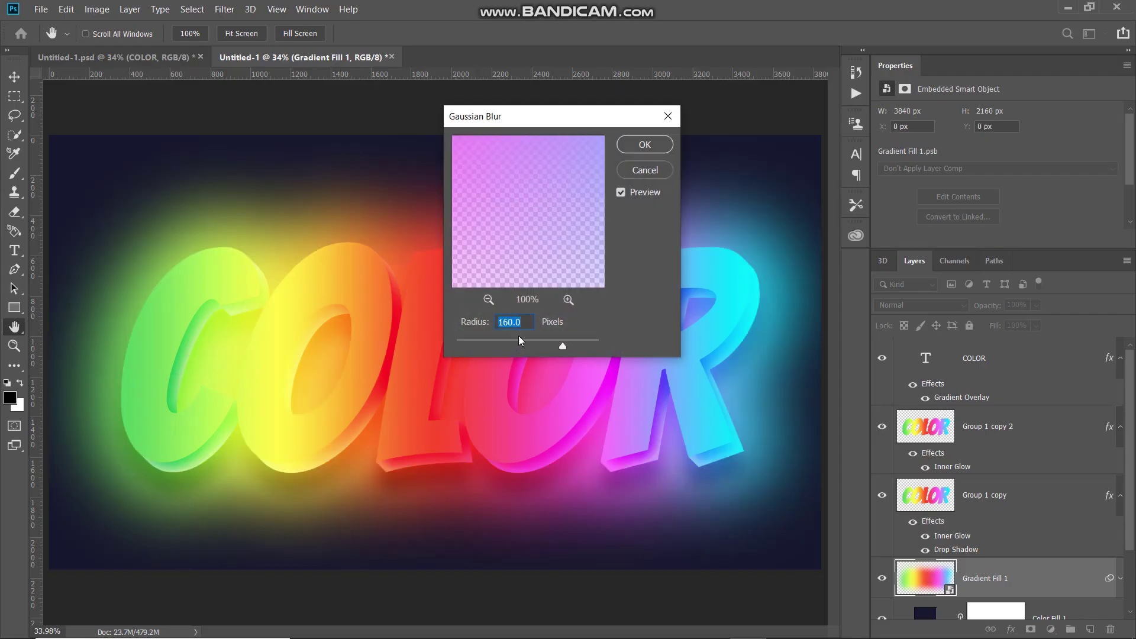
left_click(530, 321)
left_click(622, 192)
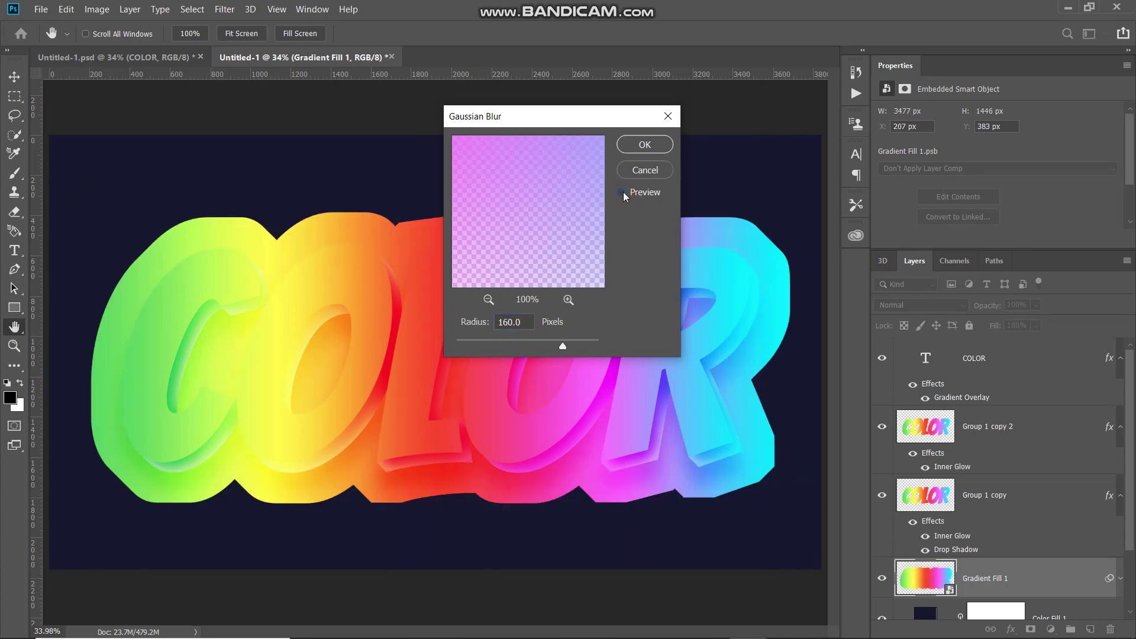
left_click(623, 192)
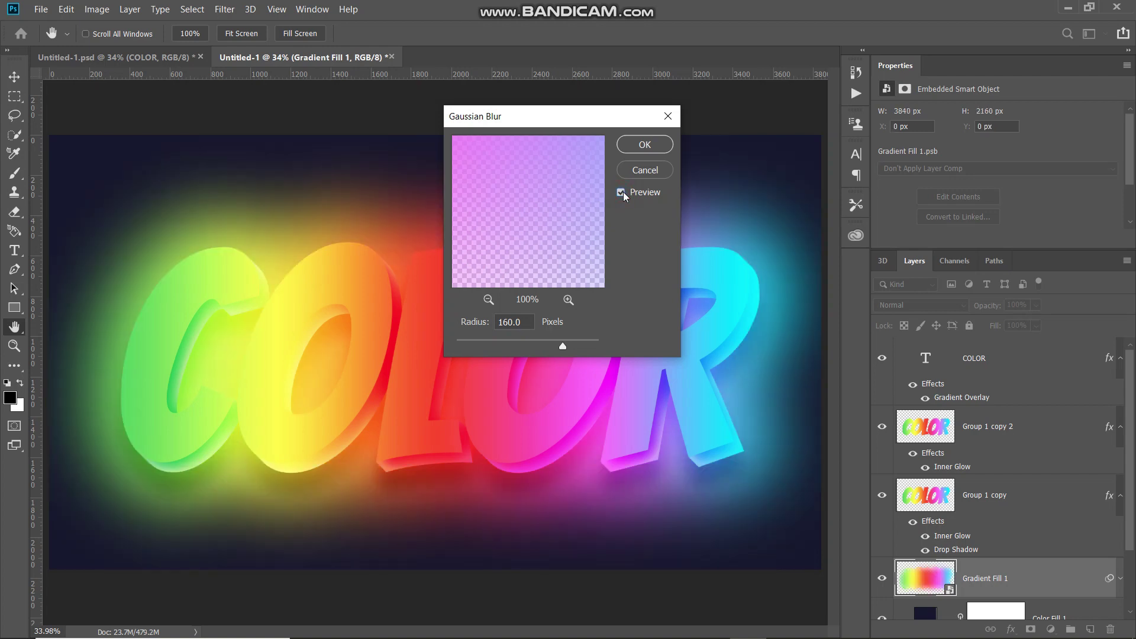
left_click(643, 145)
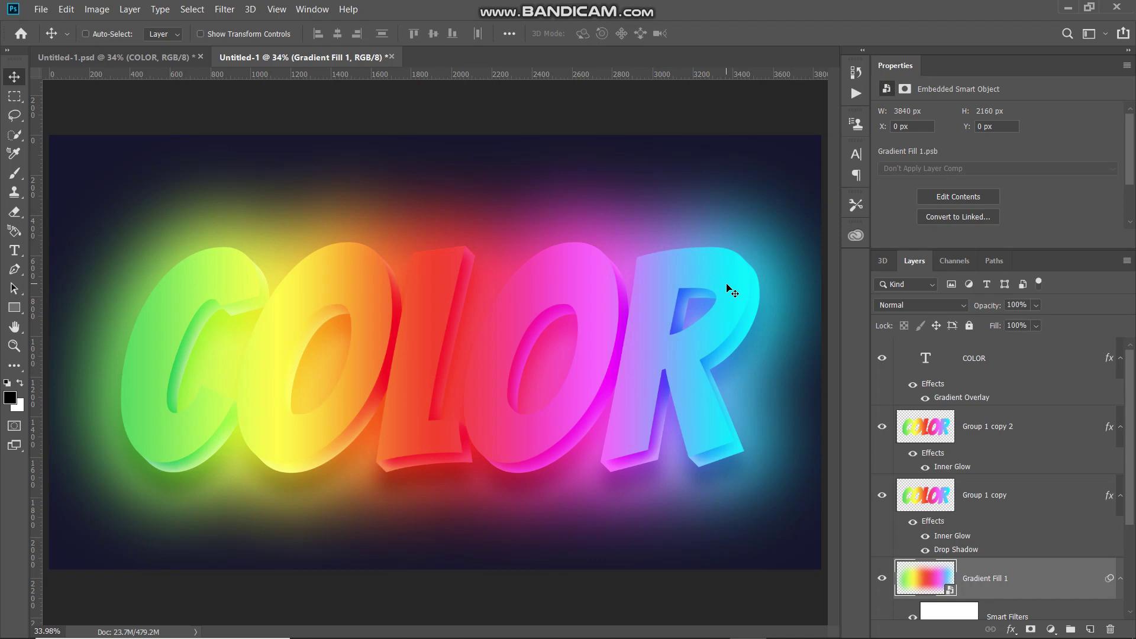
- Set the Gradient Fill 1 layer's blend mode to Linear Dodge (Add) and its opacity to 40%
left_click(928, 308)
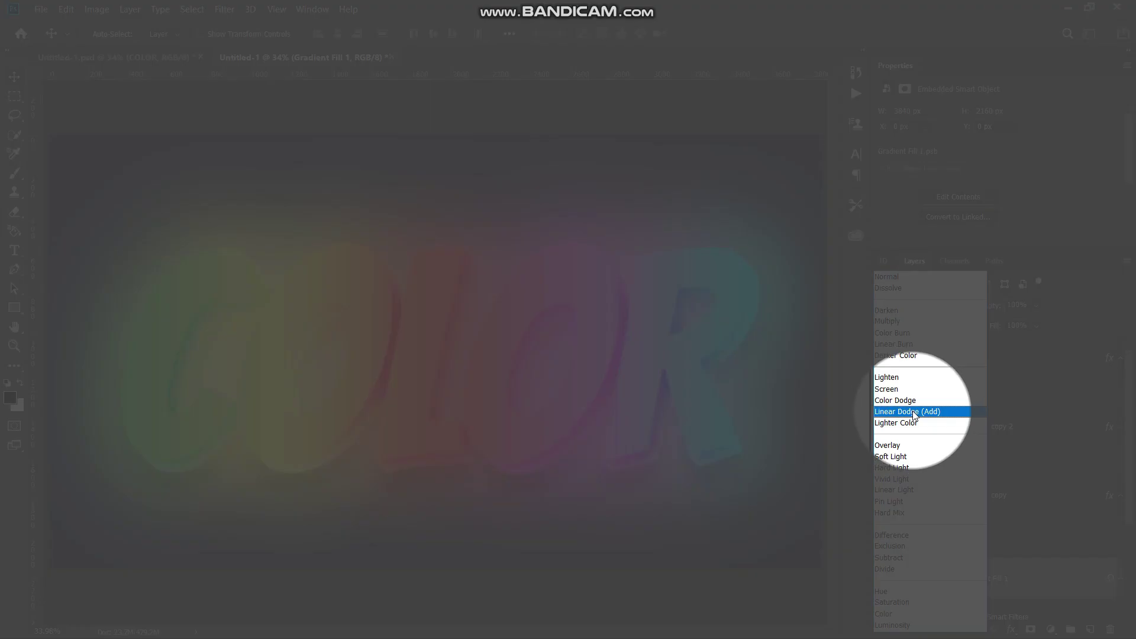
left_click(915, 413)
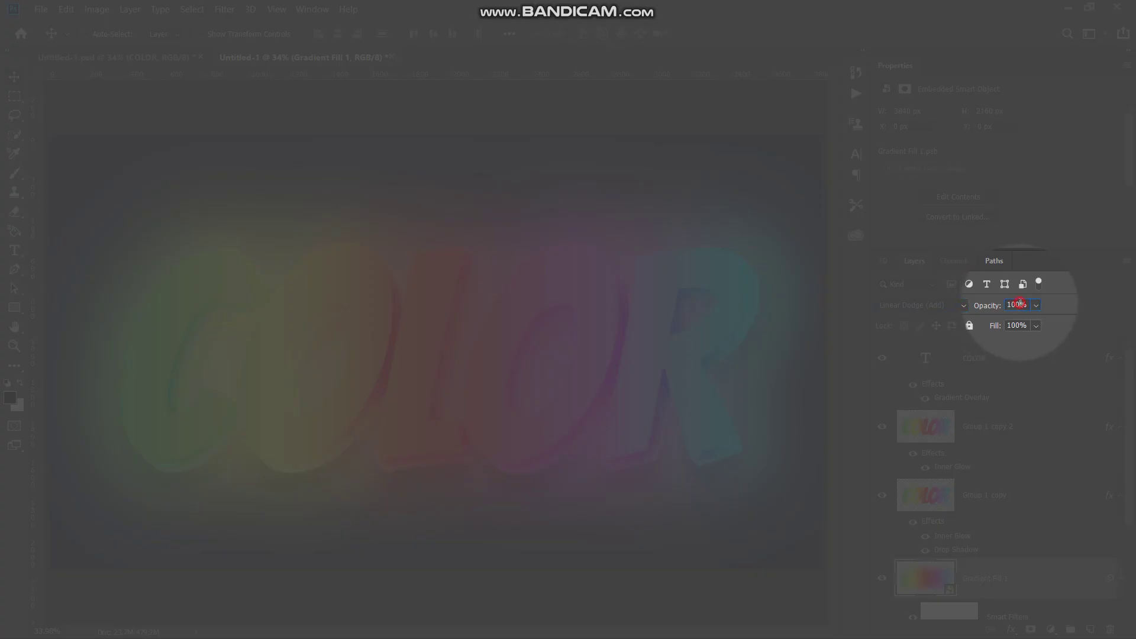
key("BackSpace")
type("40")
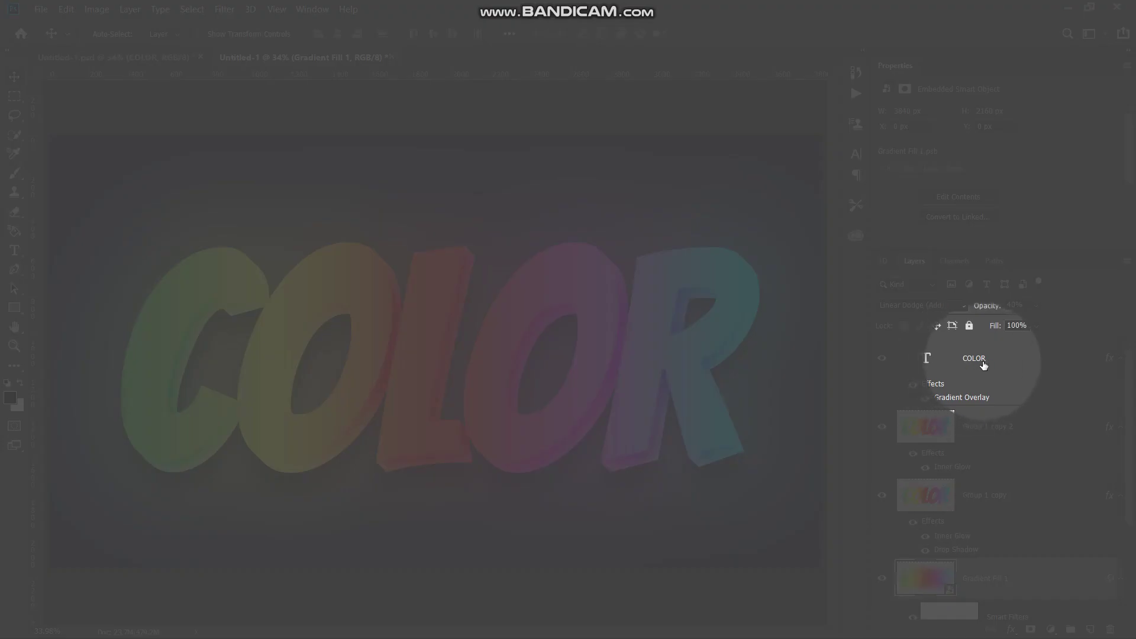
- Add a Color Overlay to the COLOR text layer in Normal mode with colour #1d1d38 at 100% opacity, and compare it off and on
left_click(1012, 359)
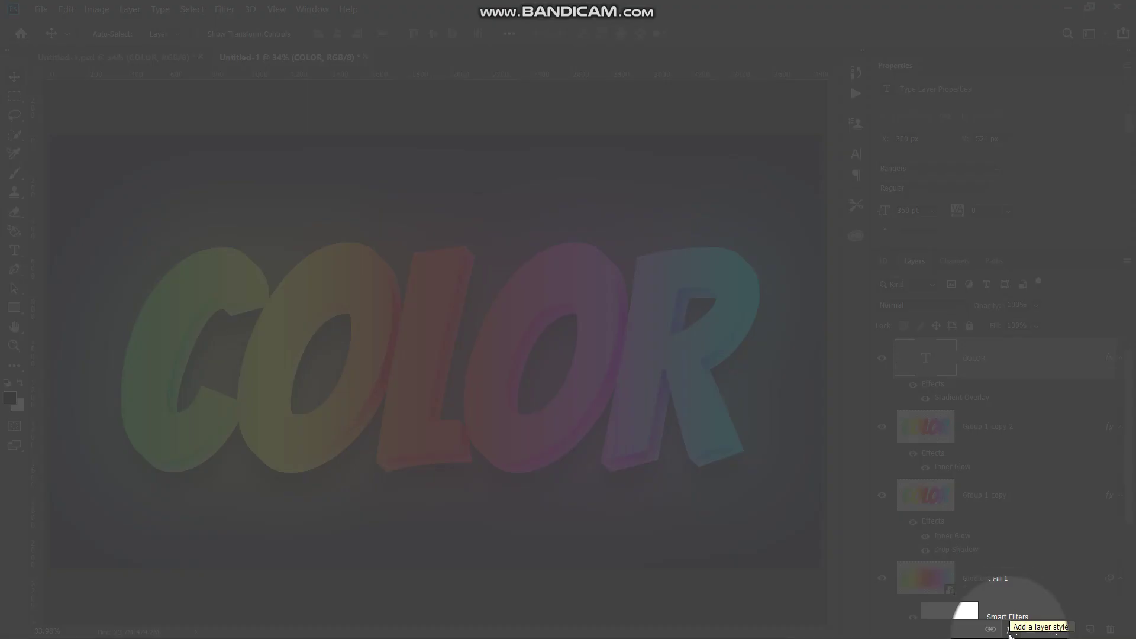
left_click(1009, 632)
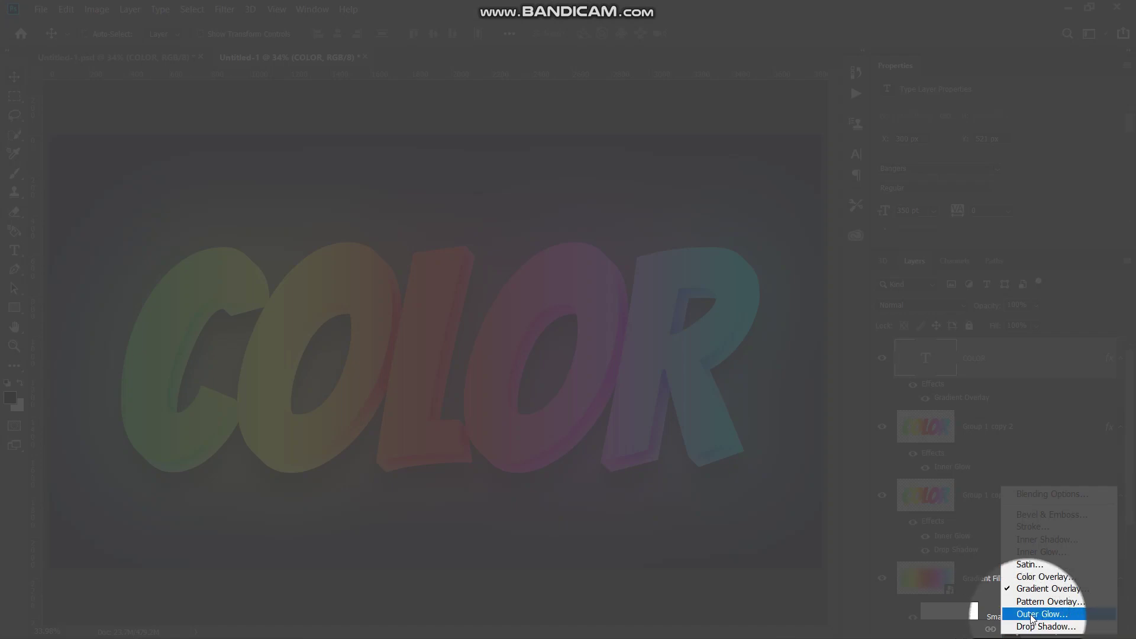
left_click(1040, 577)
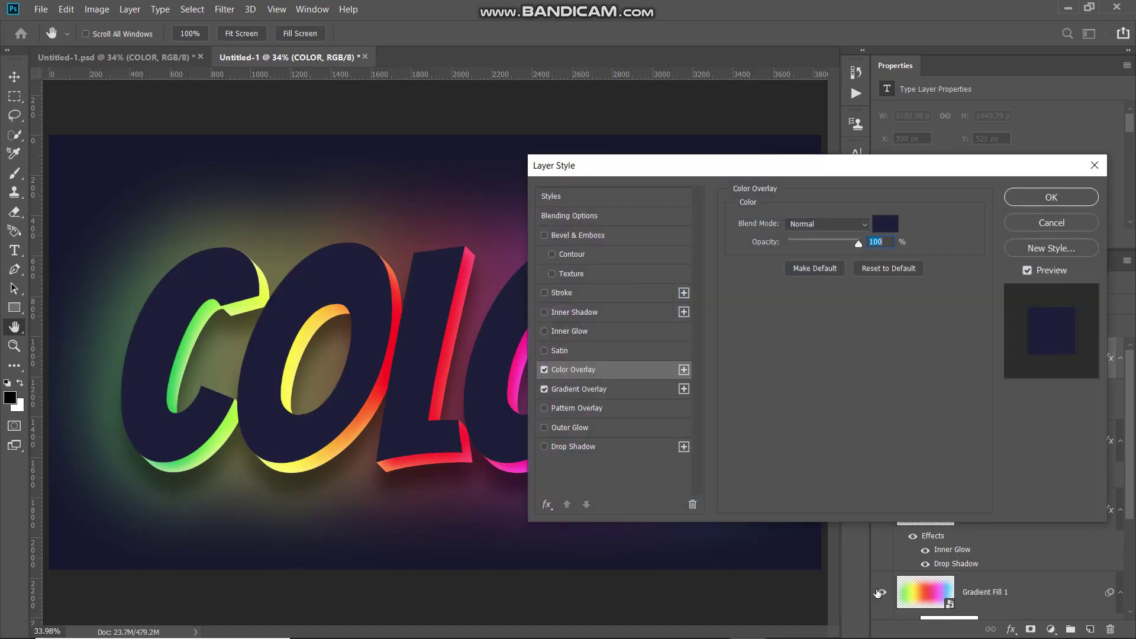
left_click(810, 223)
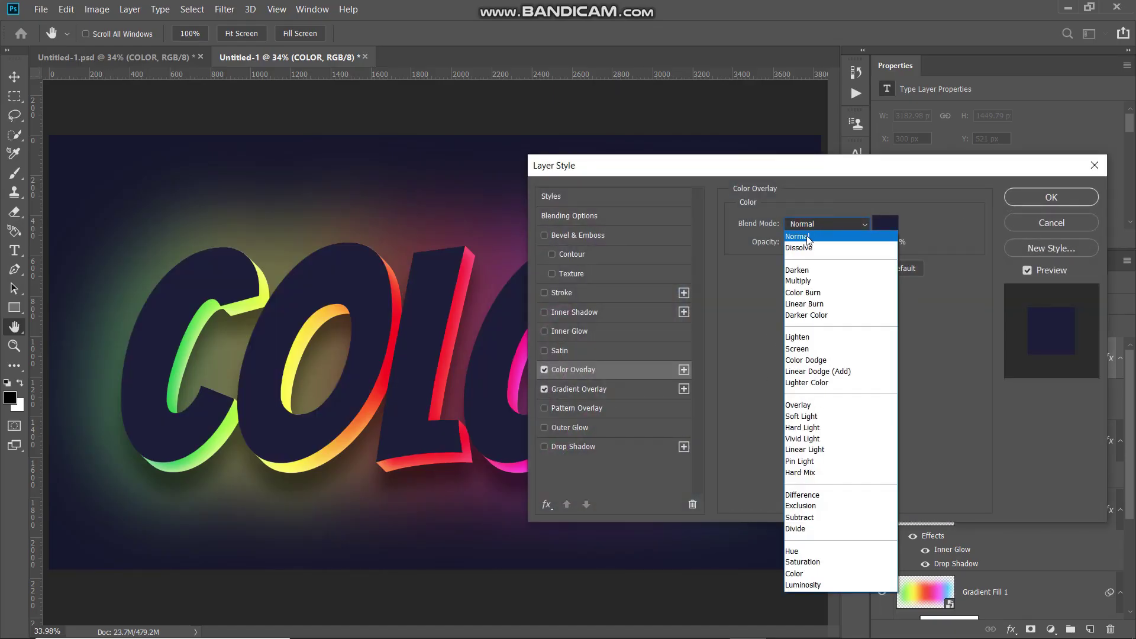
left_click(808, 237)
left_click(886, 223)
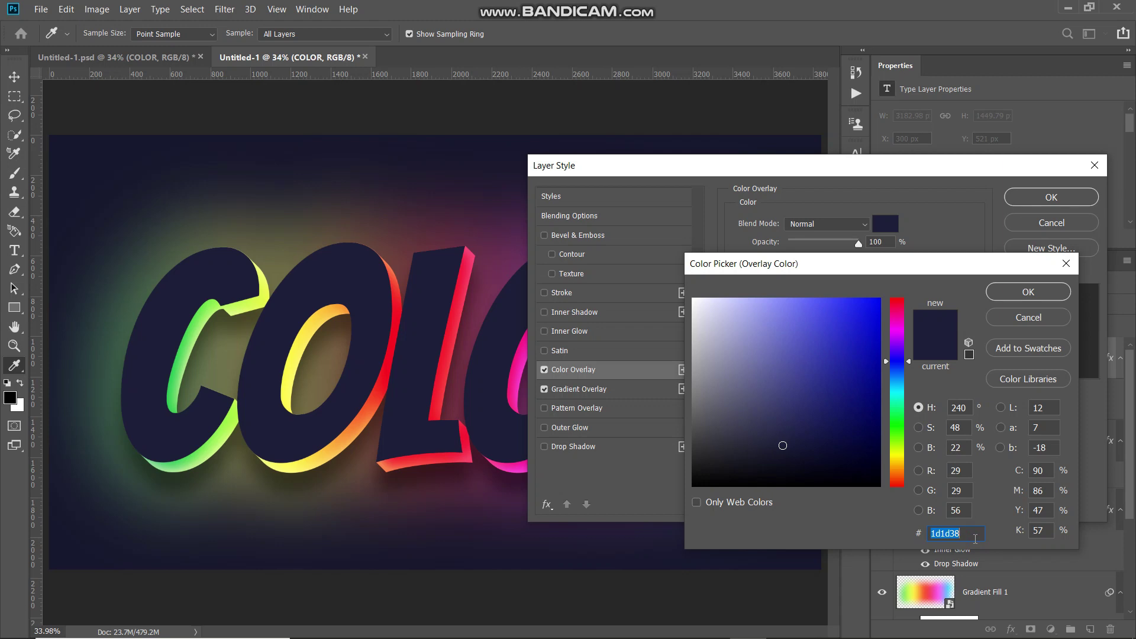
left_click(966, 531)
left_click(1018, 298)
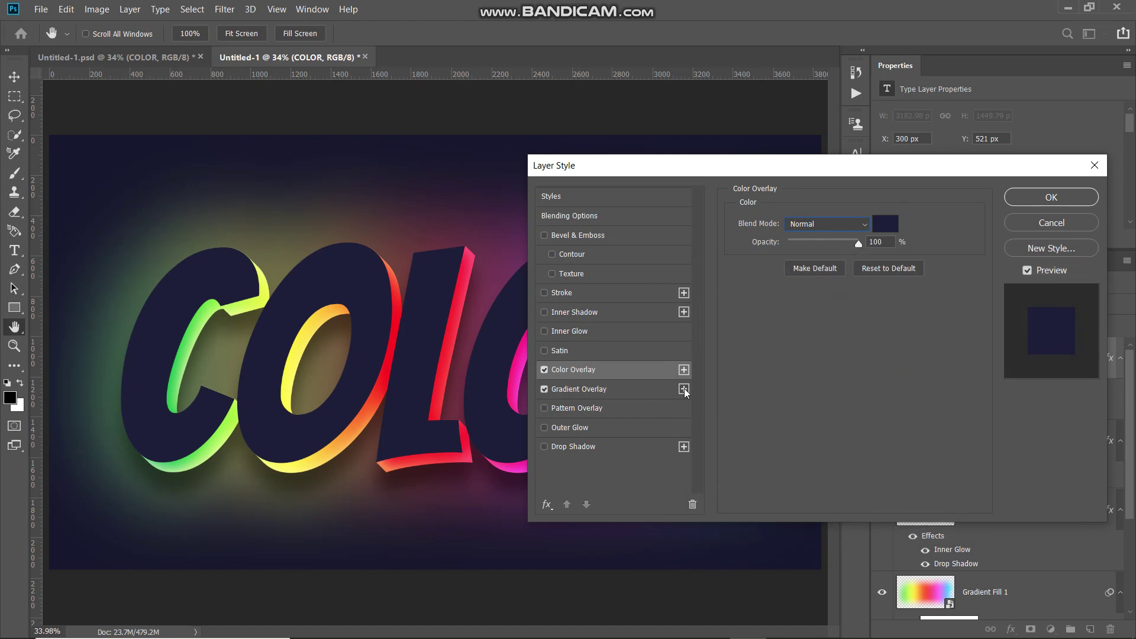
left_click(544, 370)
left_click(545, 370)
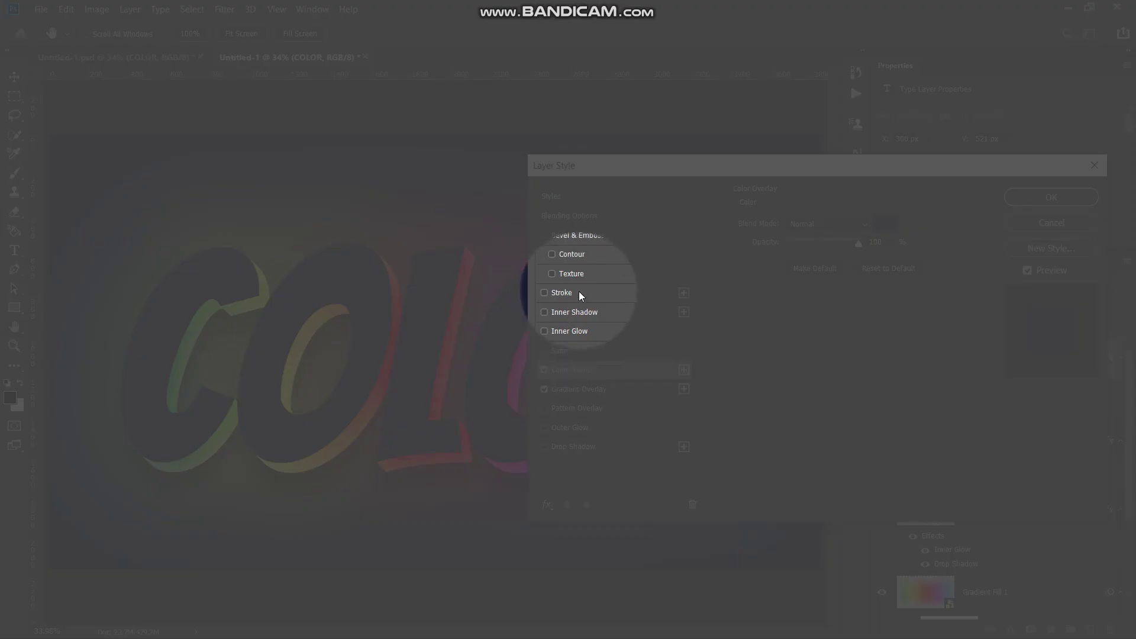
- Add a Stroke effect to the COLOR text with size 20 px, position Inside and blend mode Normal
left_click(579, 291)
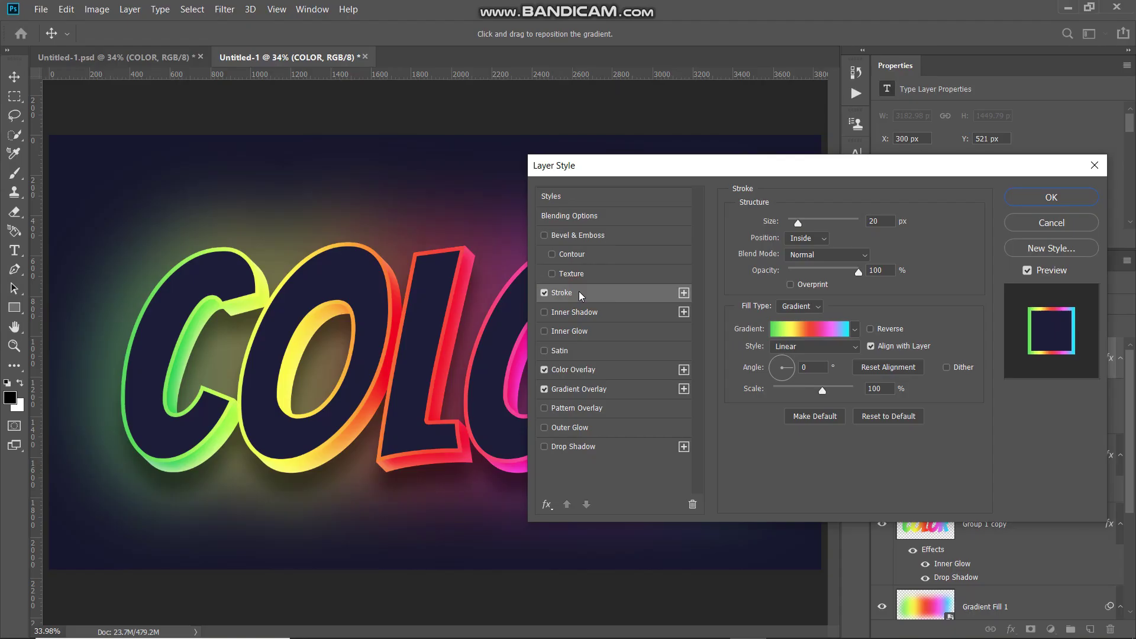
left_click(887, 219)
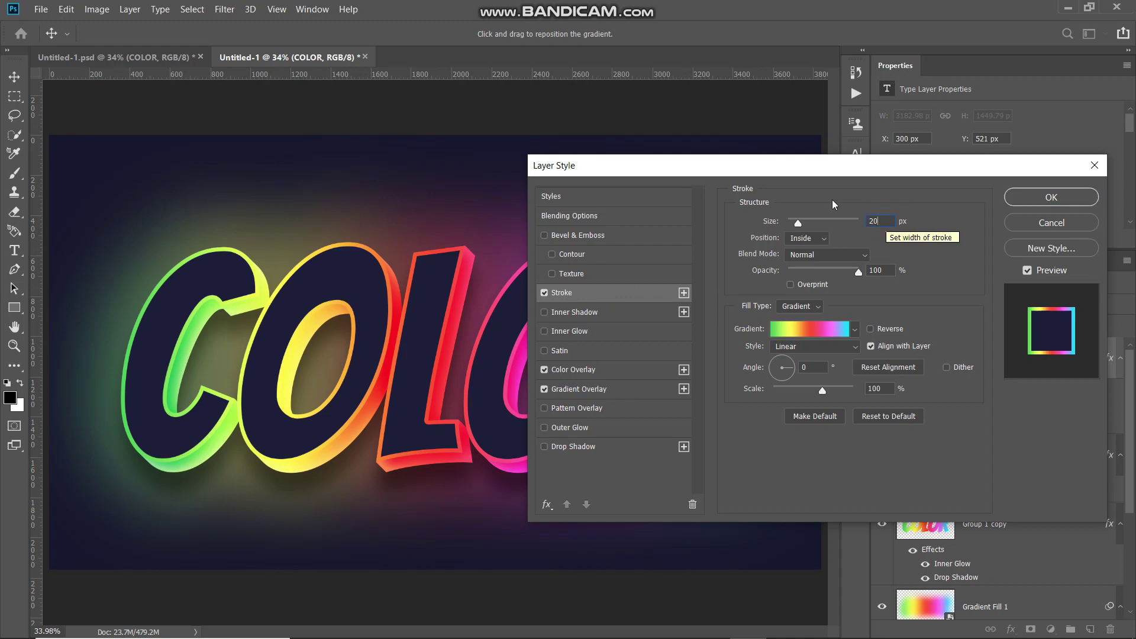
left_click(794, 239)
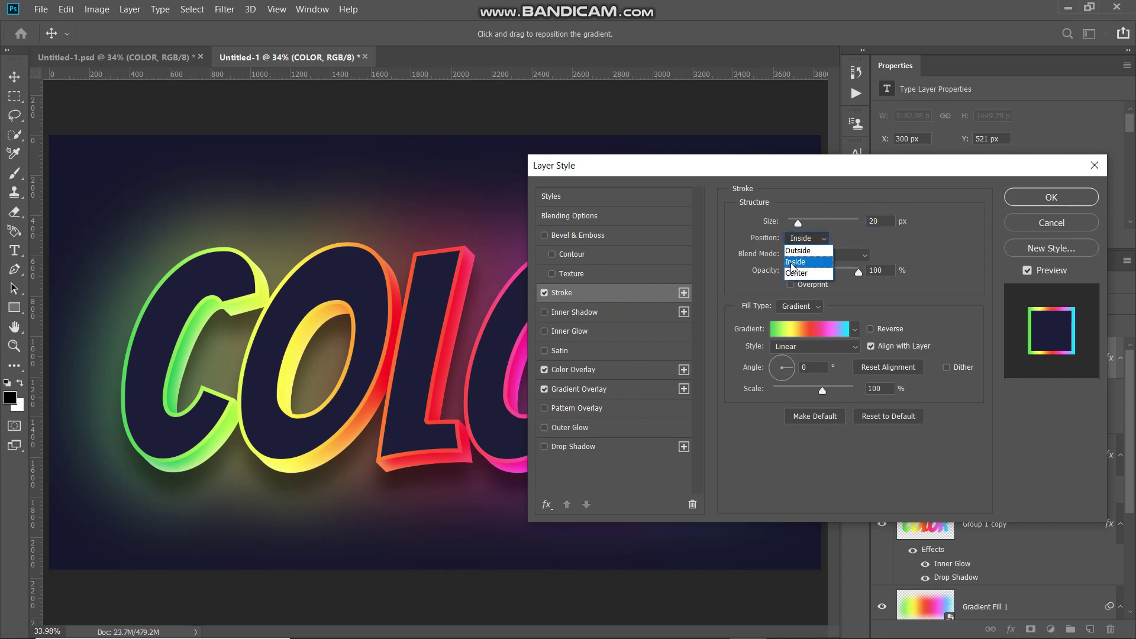
left_click(795, 267)
left_click(799, 255)
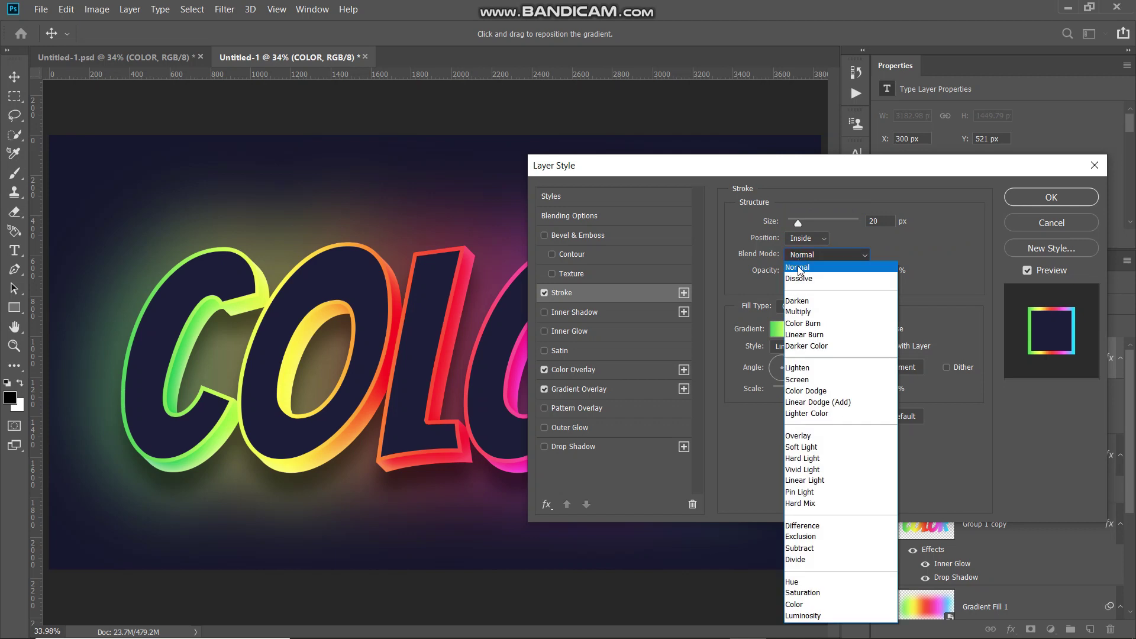
left_click(799, 268)
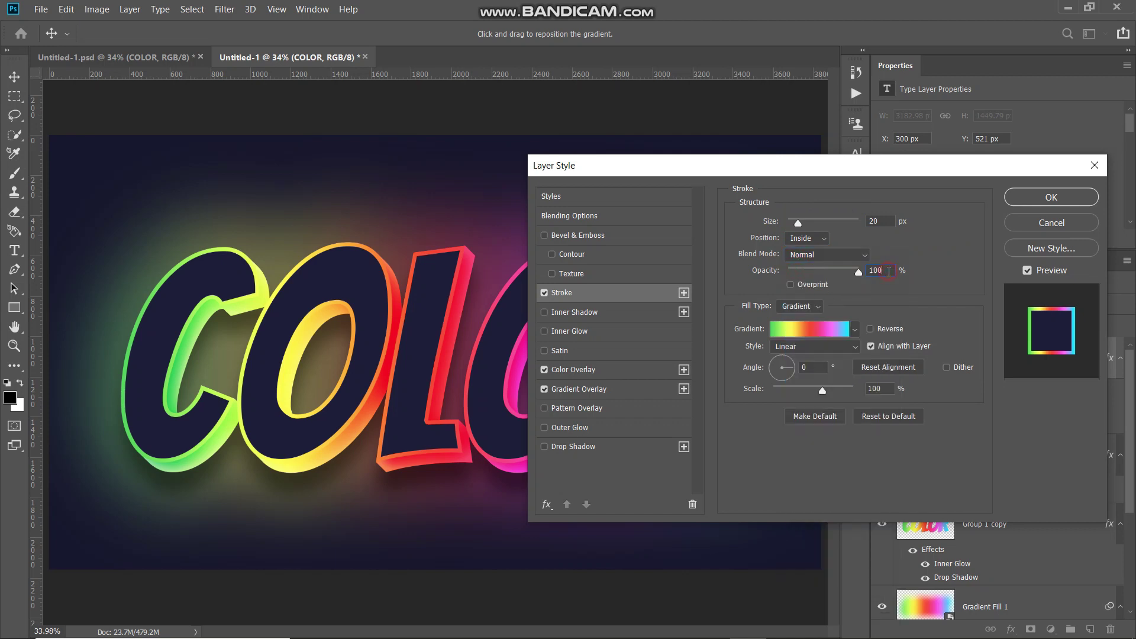
- Fill the stroke with the green-to-cyan rainbow gradient preset, style Linear at 0°, and compare the stroke off and on
left_click(794, 311)
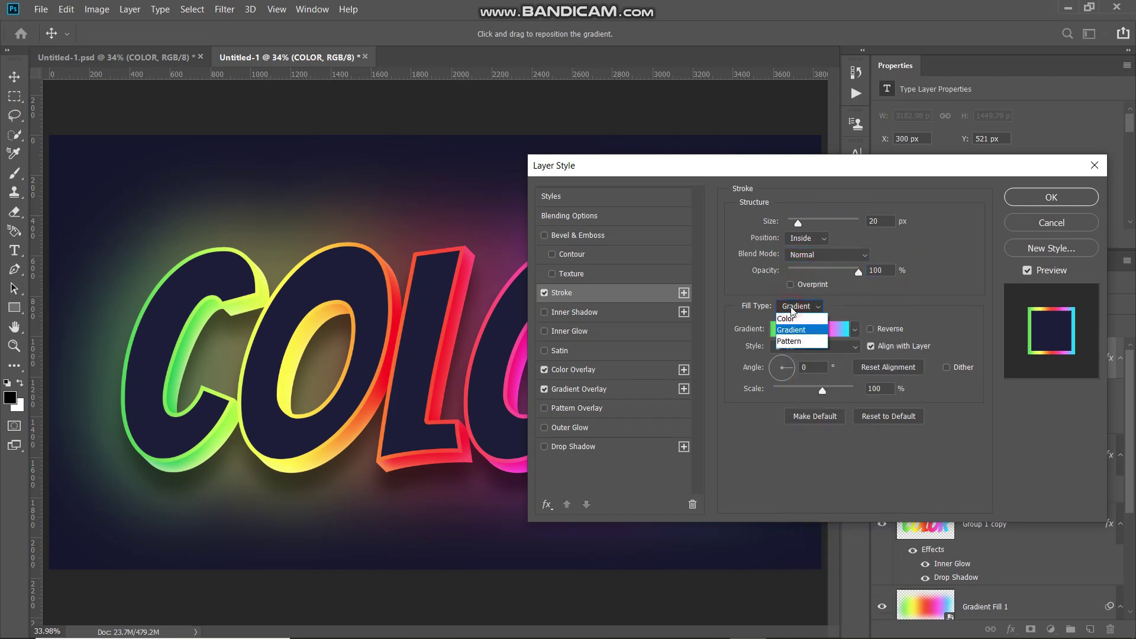
left_click(793, 334)
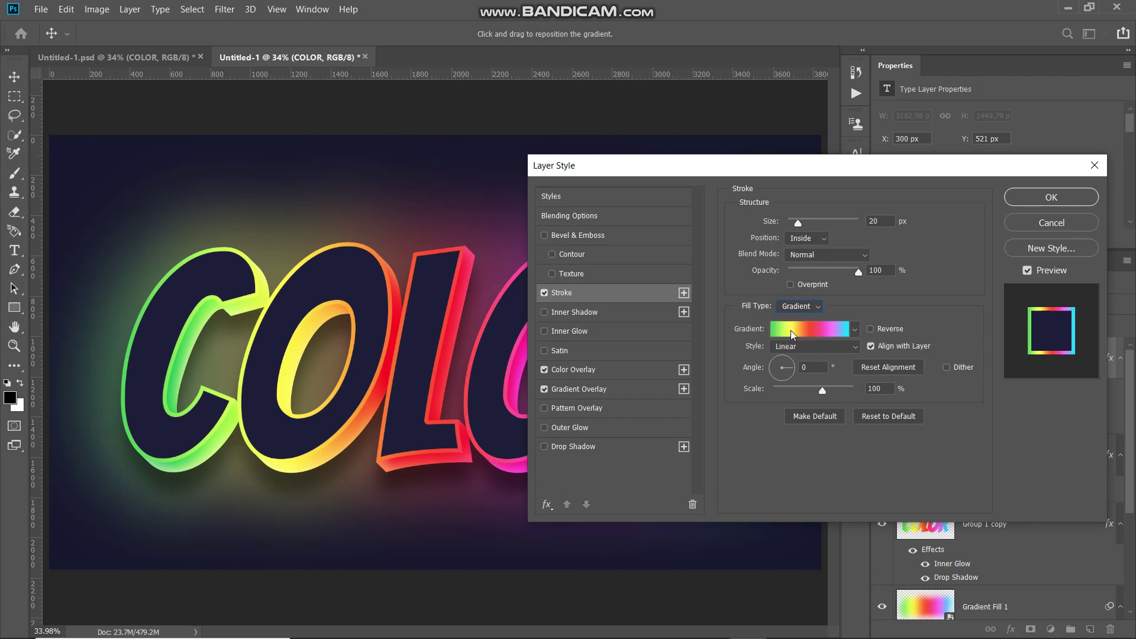
left_click(793, 332)
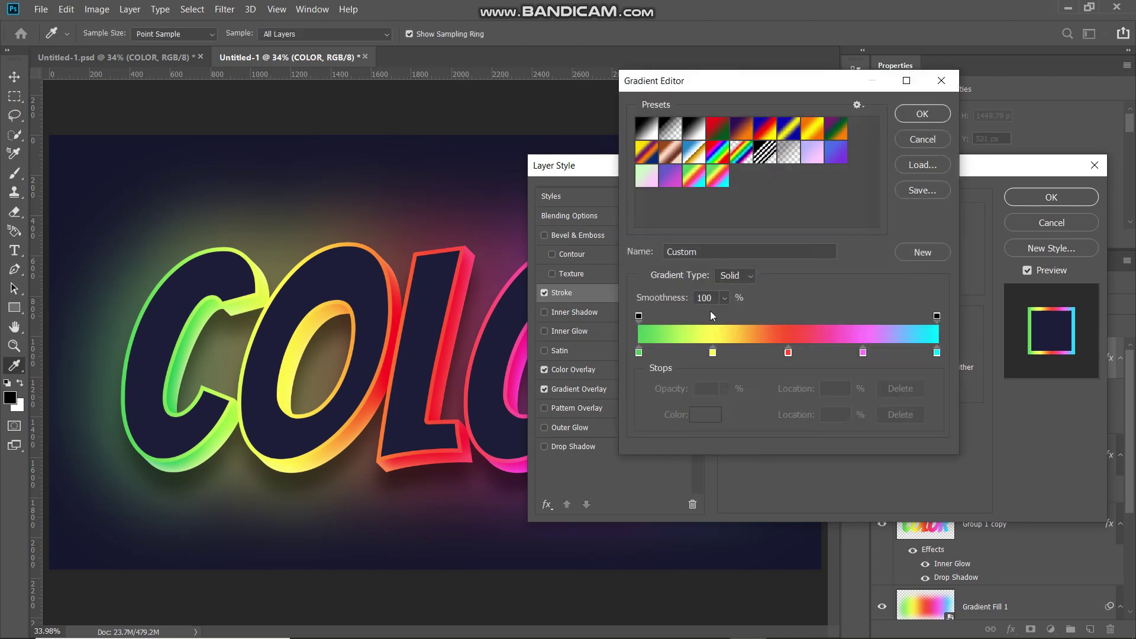
left_click(726, 183)
left_click(921, 116)
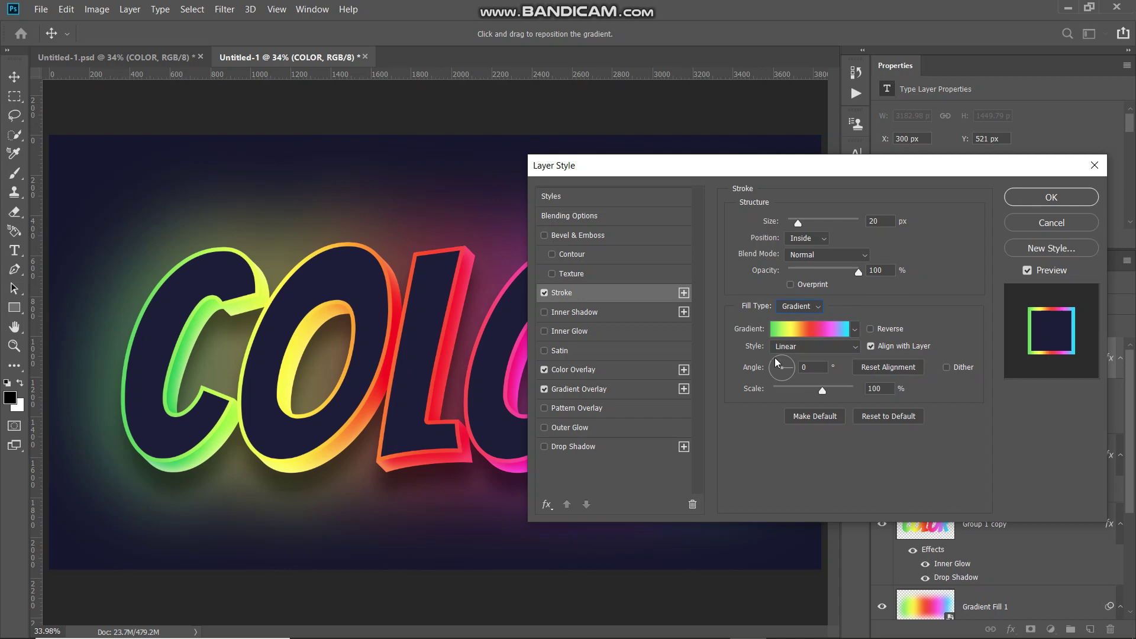
left_click(781, 349)
left_click(782, 359)
left_click(544, 293)
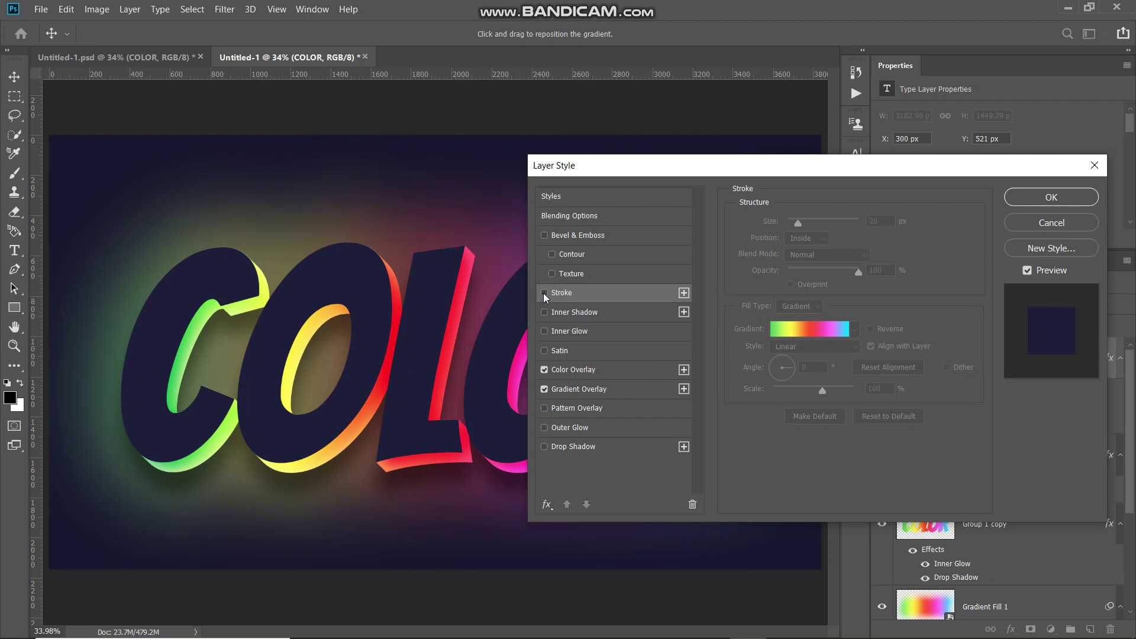
left_click(544, 293)
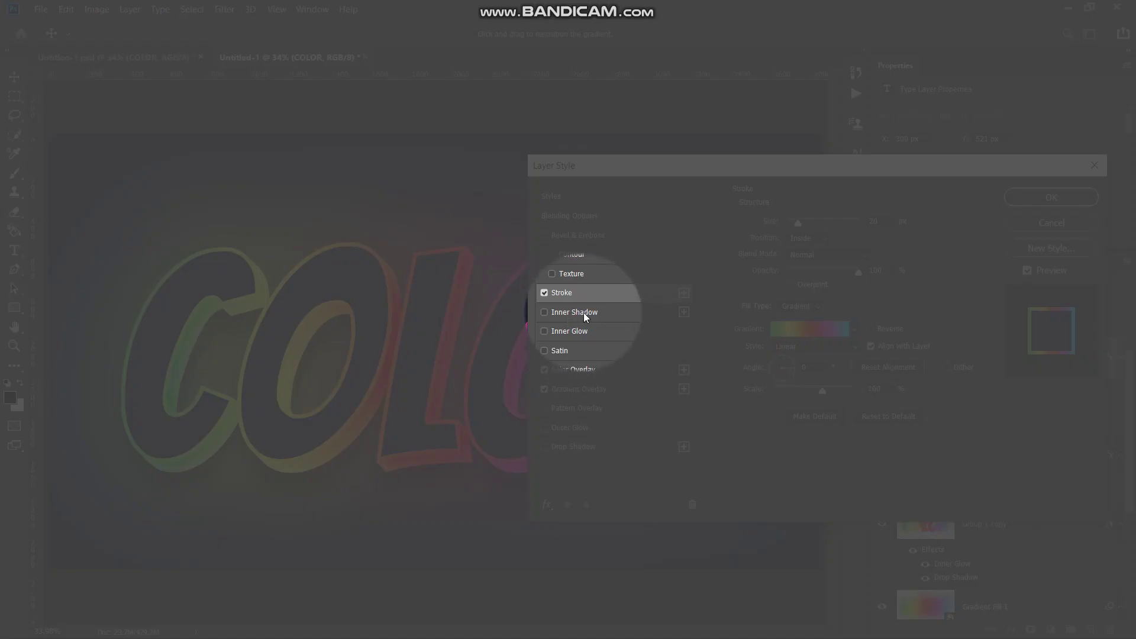
- Add an Inner Shadow to the COLOR text: Multiply, #000000, opacity 100%, angle 120°, distance 15 px, choke 30%, size 50 px
left_click(583, 312)
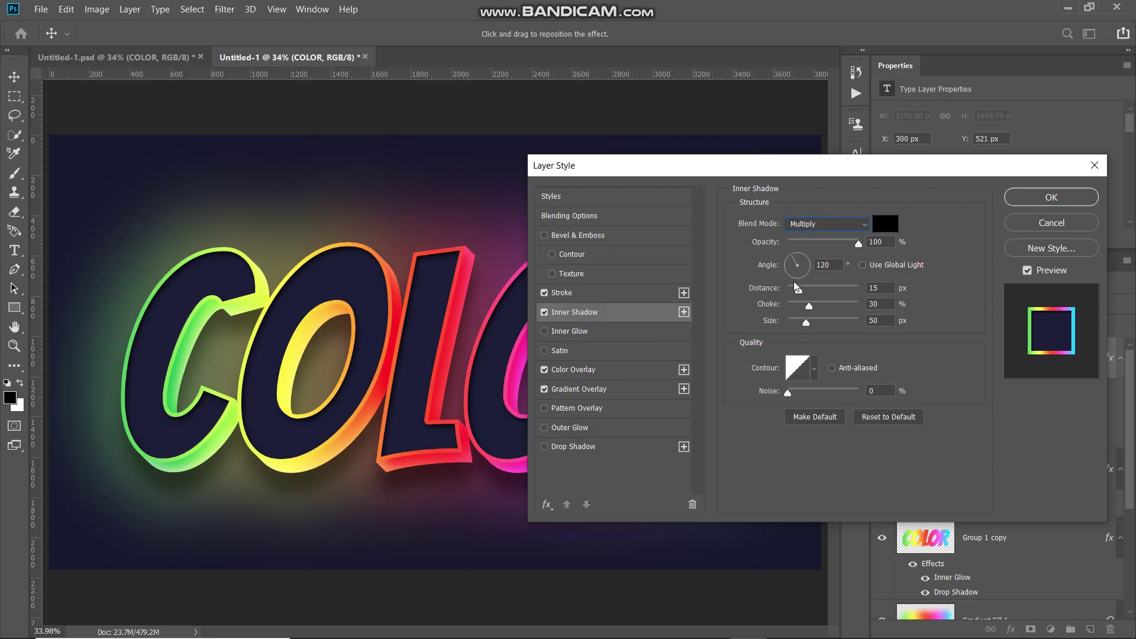
left_click(819, 230)
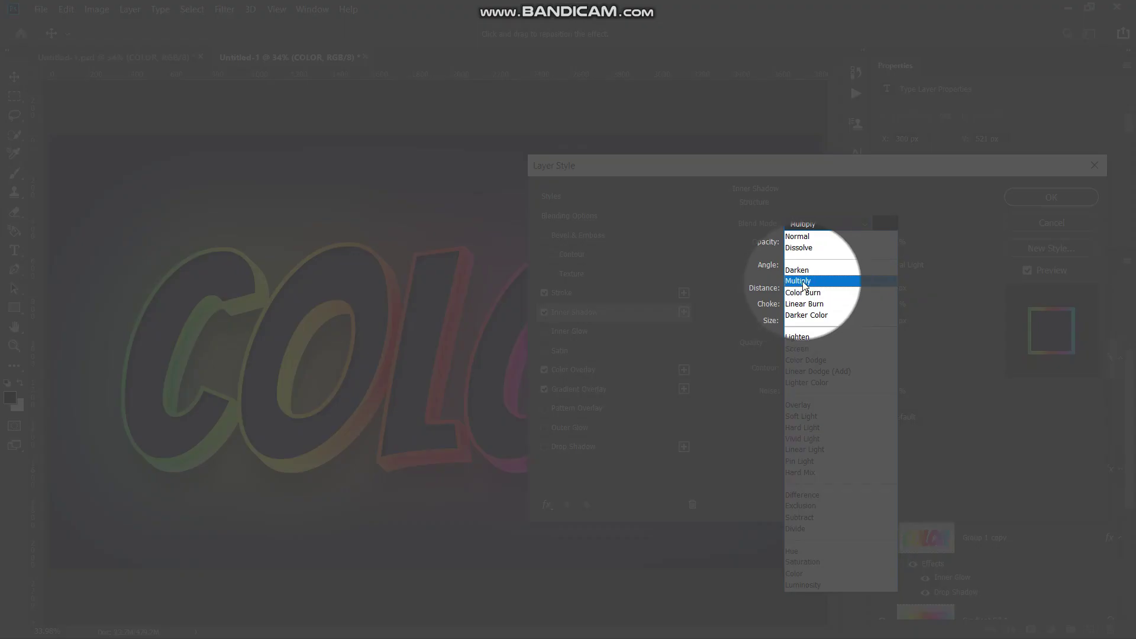
left_click(805, 281)
left_click(884, 224)
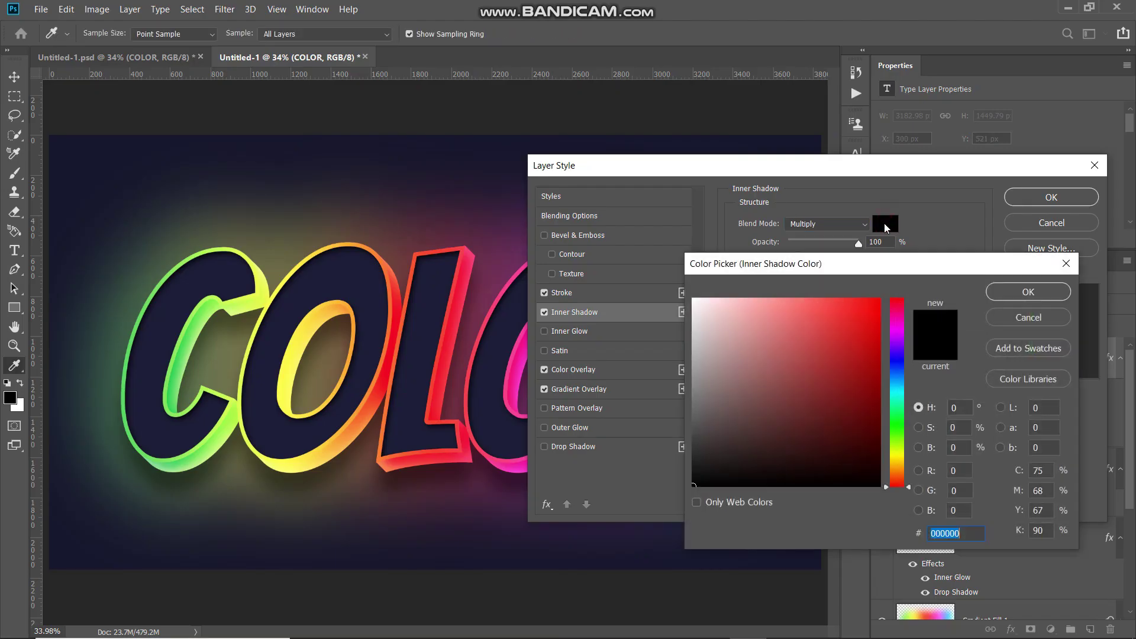
left_click(1025, 295)
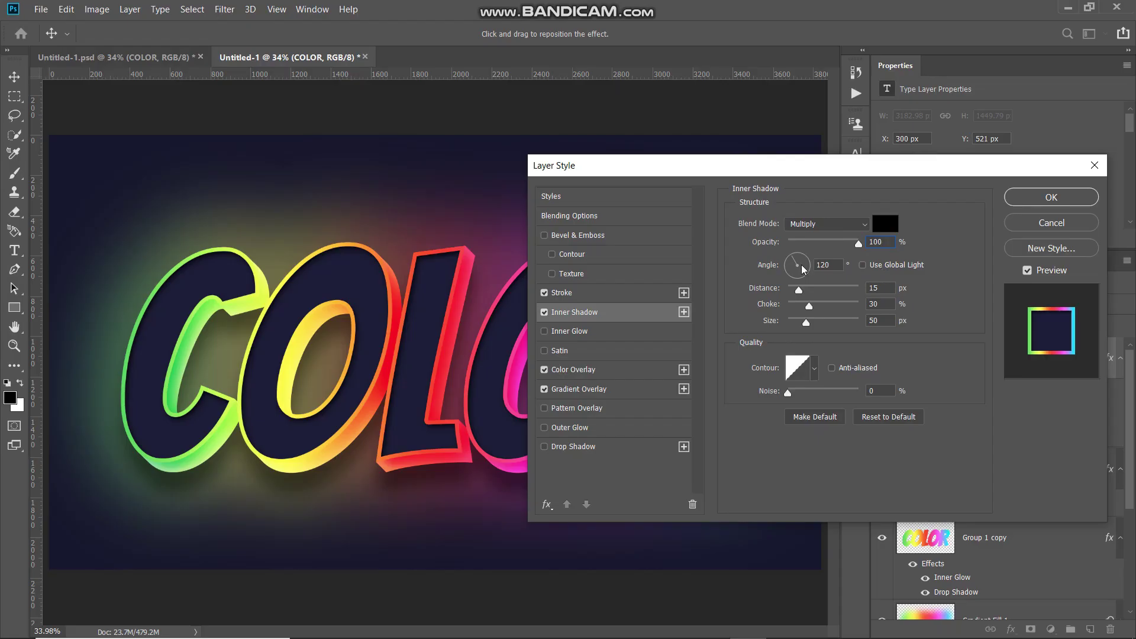
left_click(837, 261)
key("Tab")
key("Tab")
key("Tab")
- Compare the inner shadow off and on up close on the middle letters, and apply the layer style
scroll(465, 309, "up", 3)
scroll(465, 308, "down", 1)
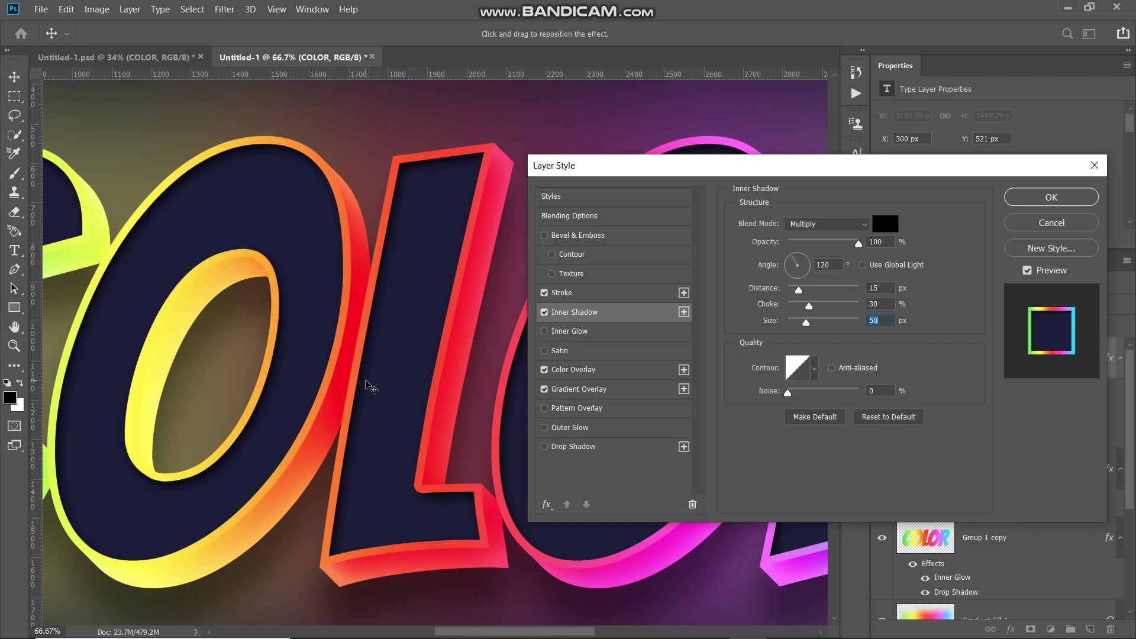
left_click(545, 313)
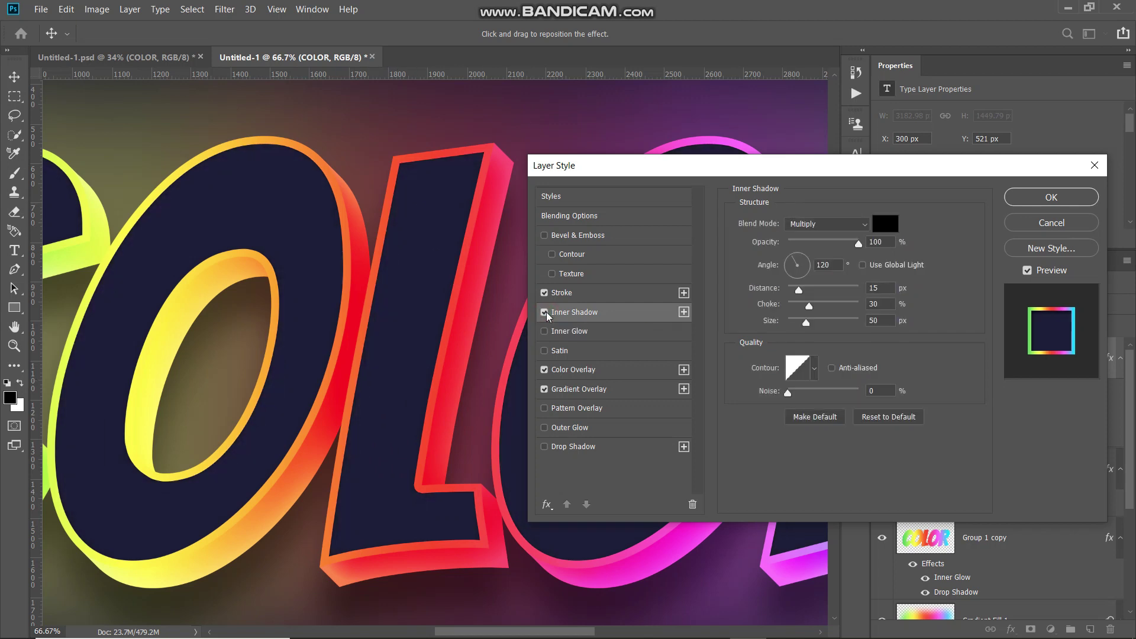
left_click(1035, 197)
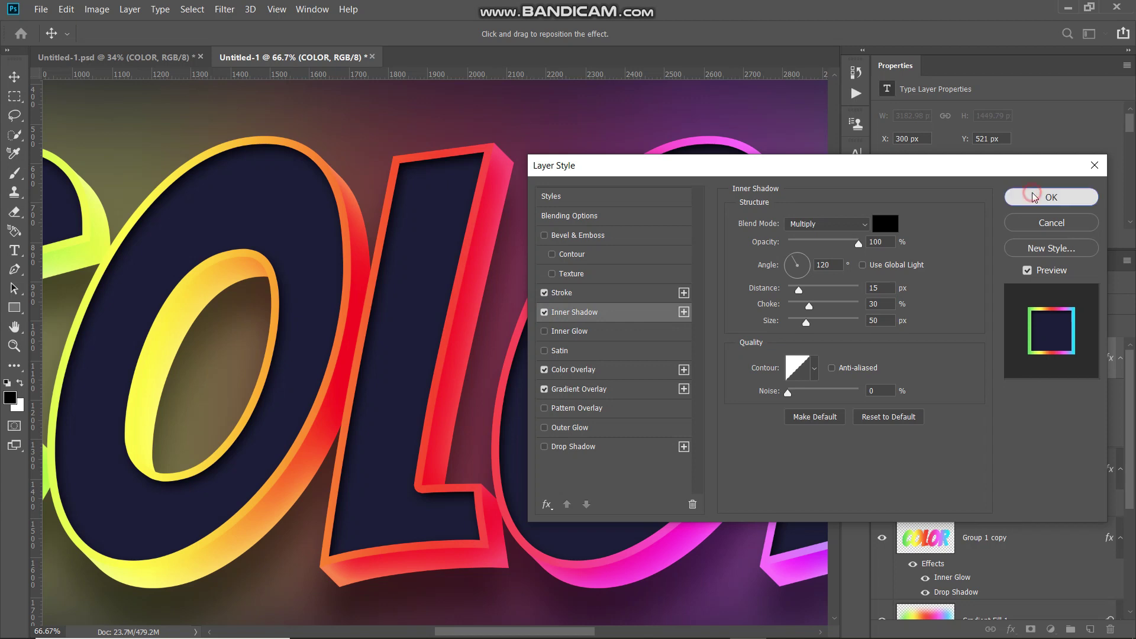
key("ctrl")
key("ctrl+0")
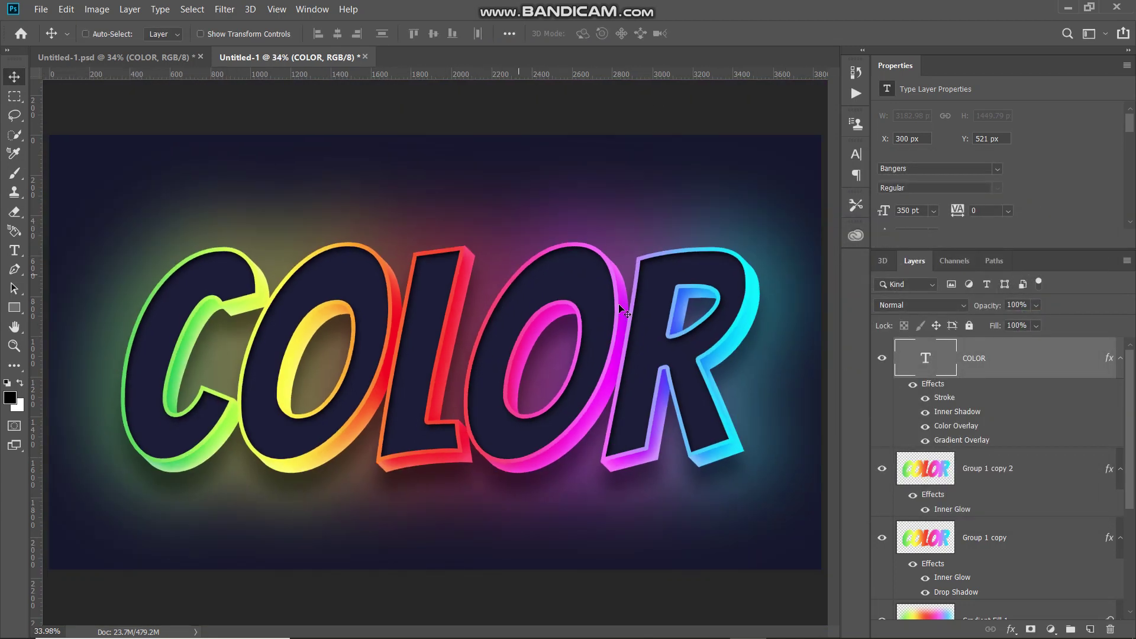